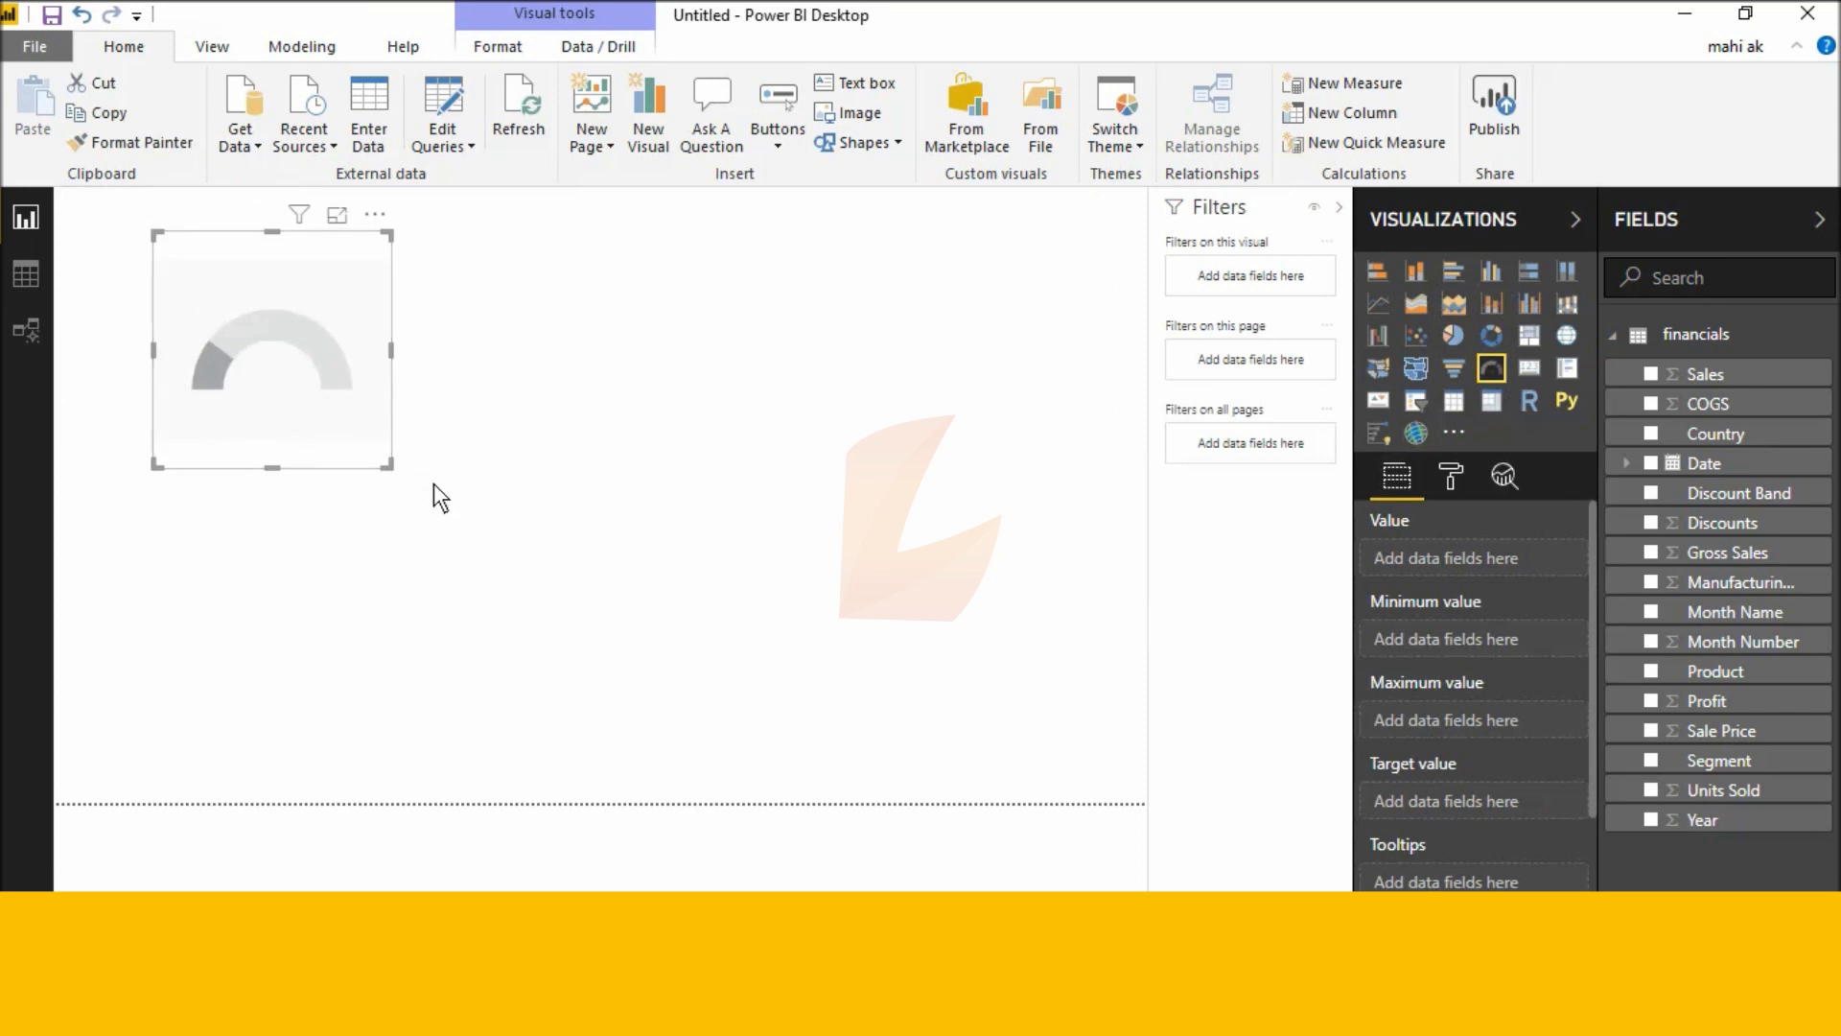
# Enlarge the empty gauge visual to fill most of the page and add the Country and Sales fields to it
pyautogui.moveTo(391, 466); pyautogui.dragTo(1016, 707)
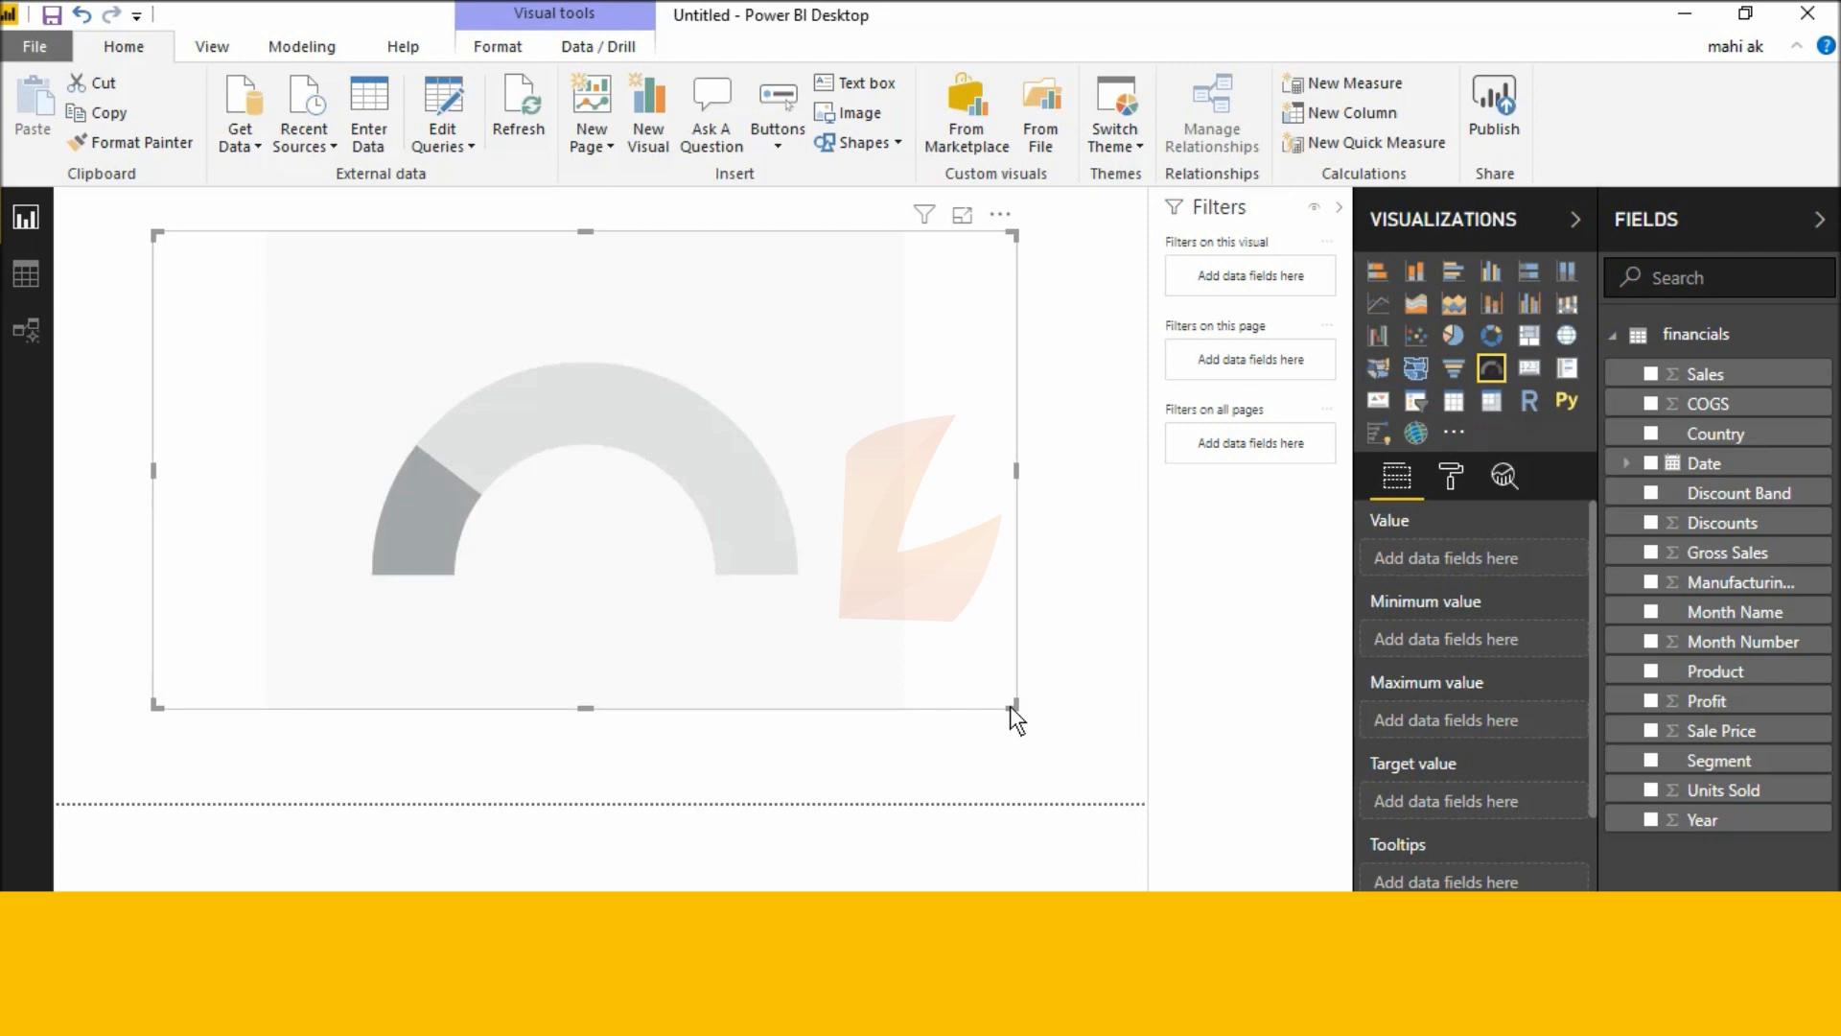
pyautogui.click(1652, 433)
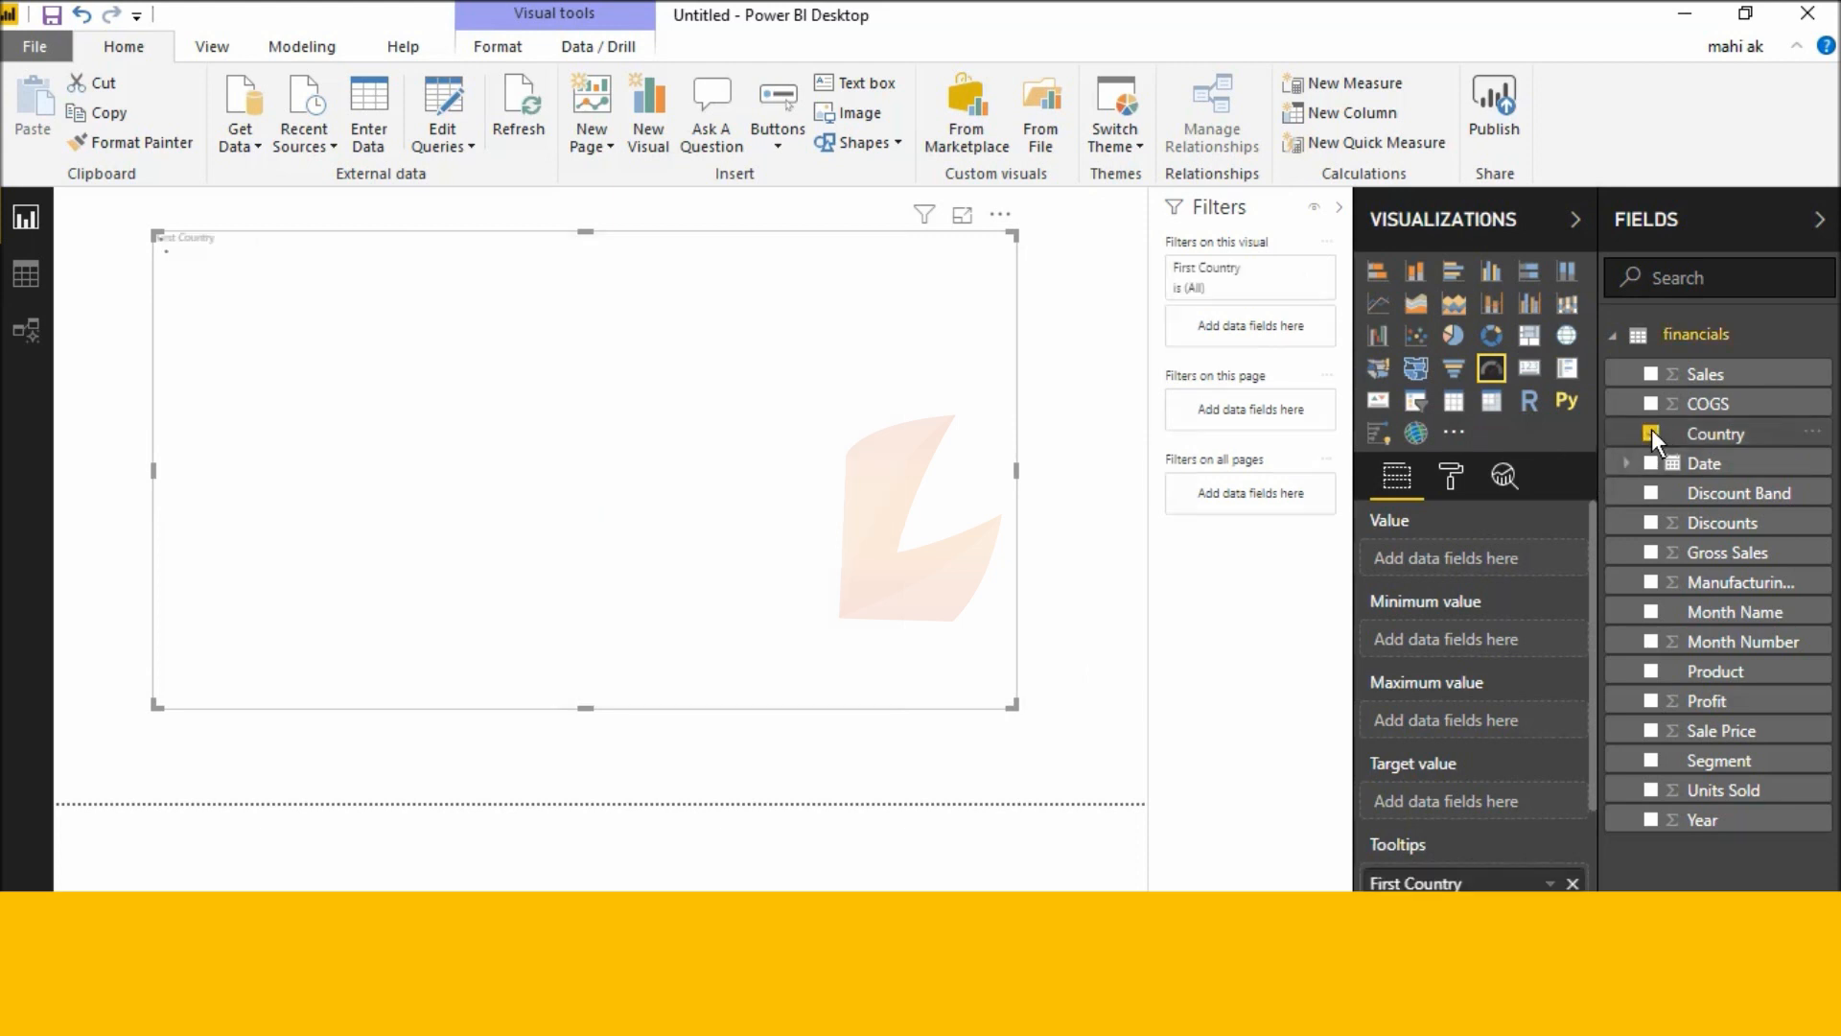
pyautogui.click(1650, 374)
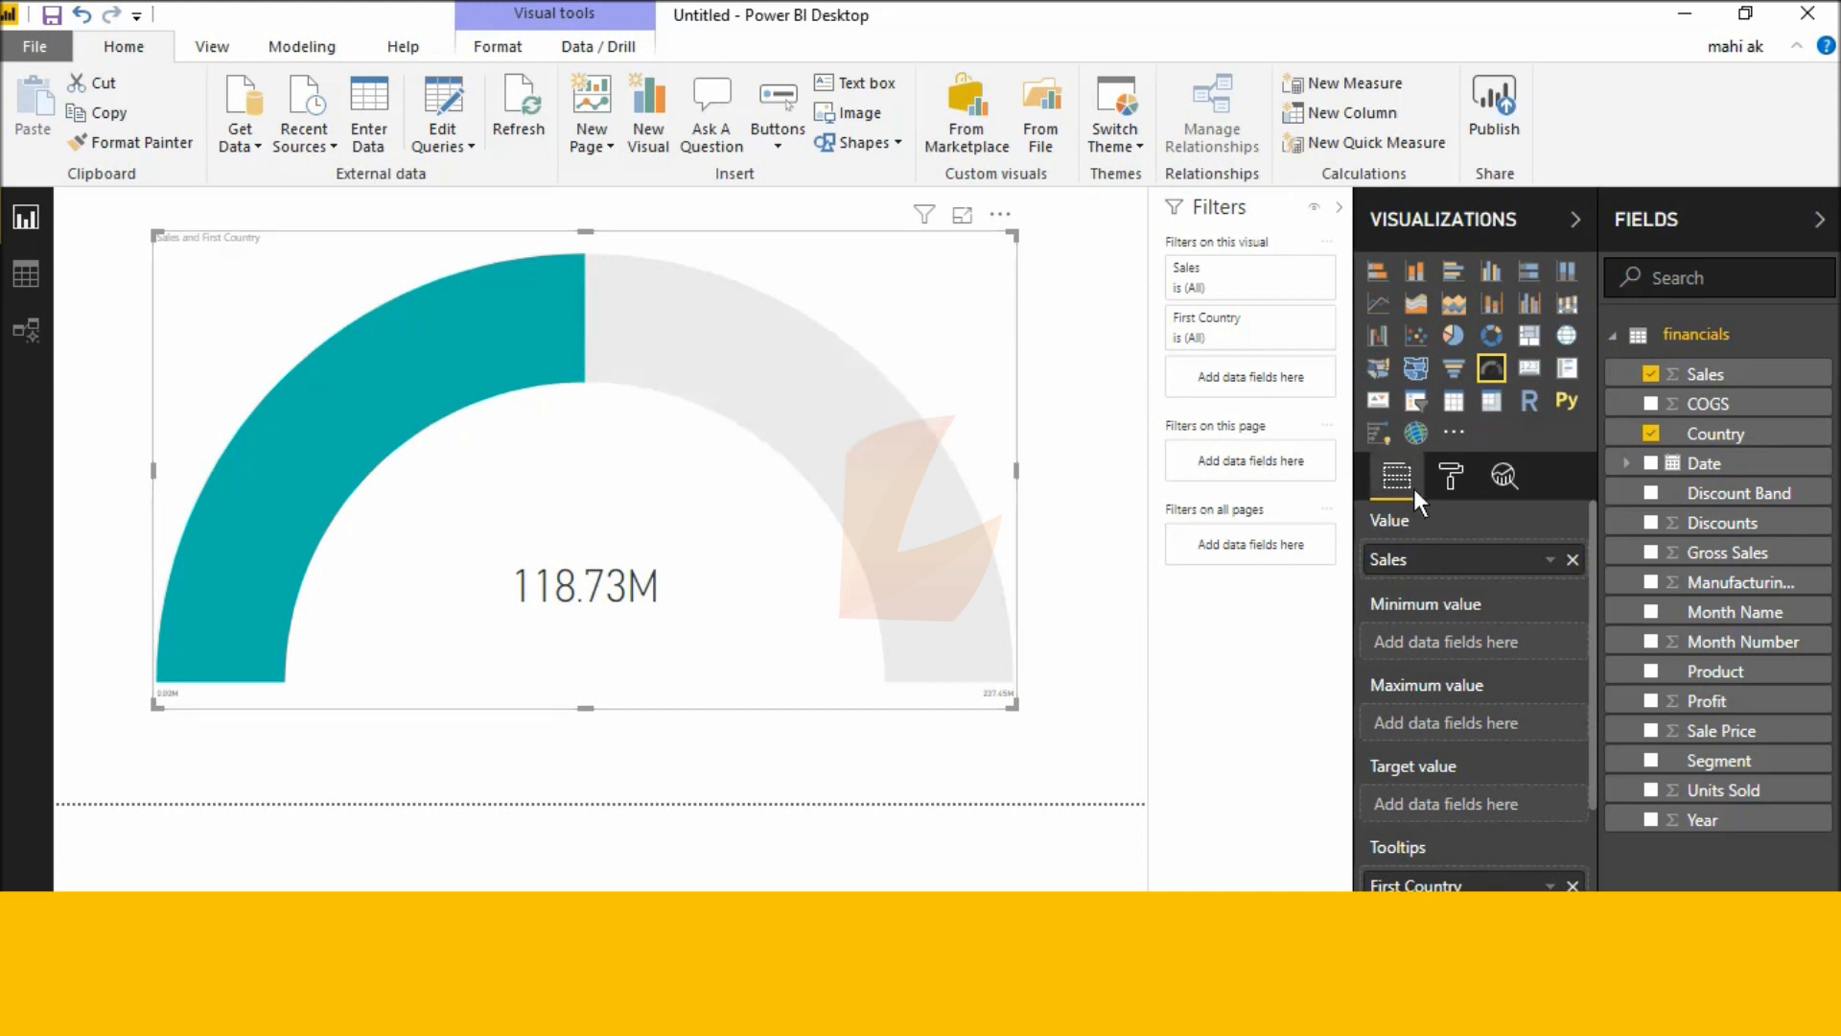
# Set the gauge axis minimum to 0 and the maximum to 125000000
pyautogui.click(1450, 480)
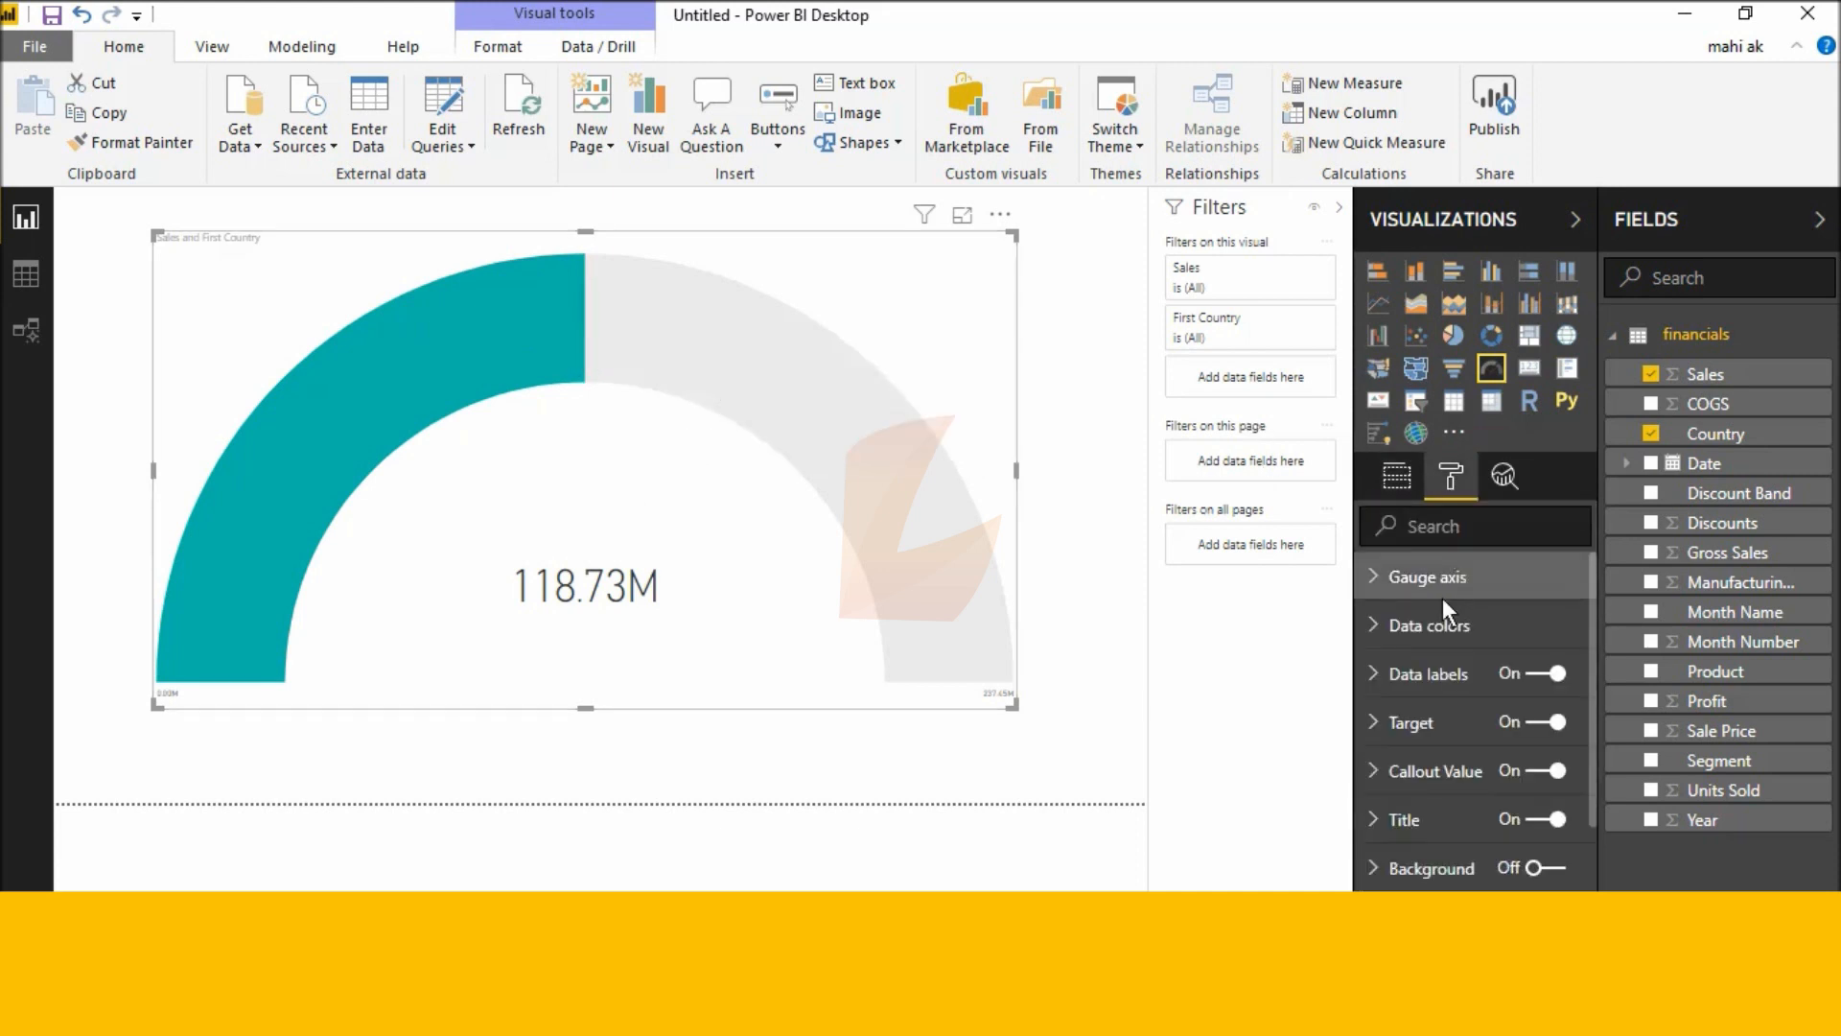
pyautogui.click(1430, 580)
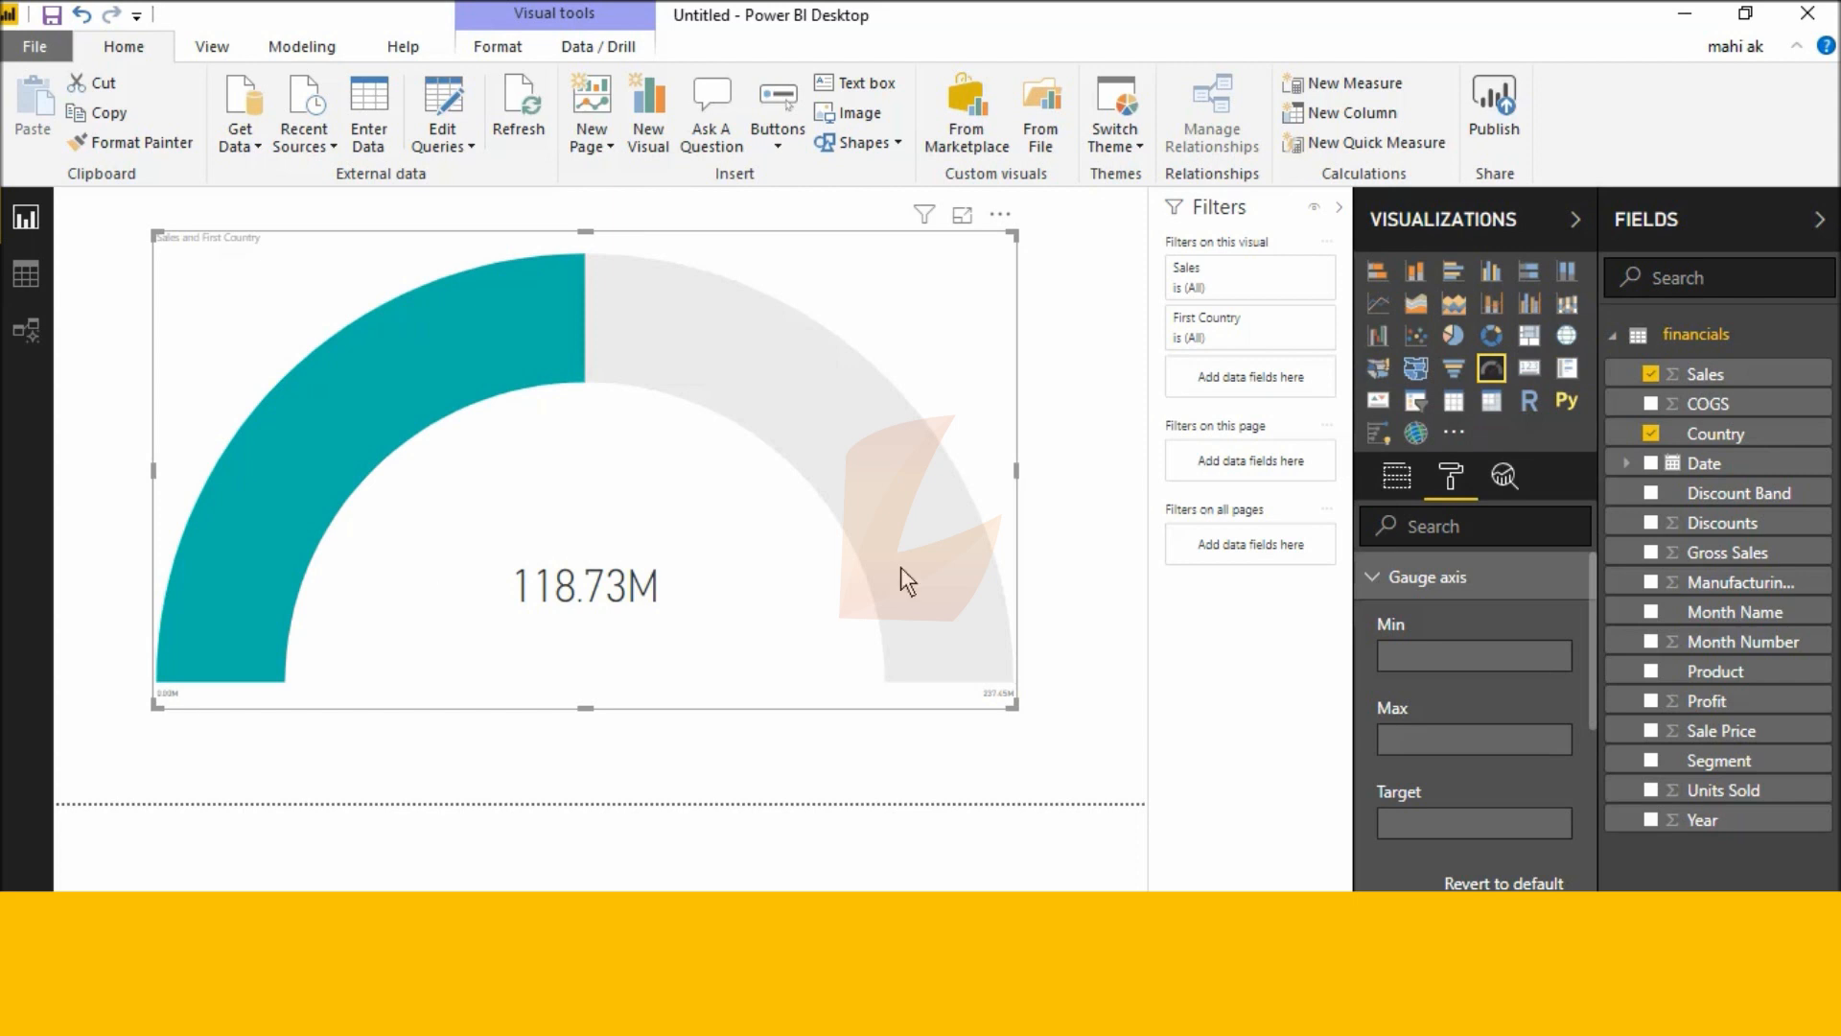
pyautogui.click(1524, 667)
pyautogui.write('0')
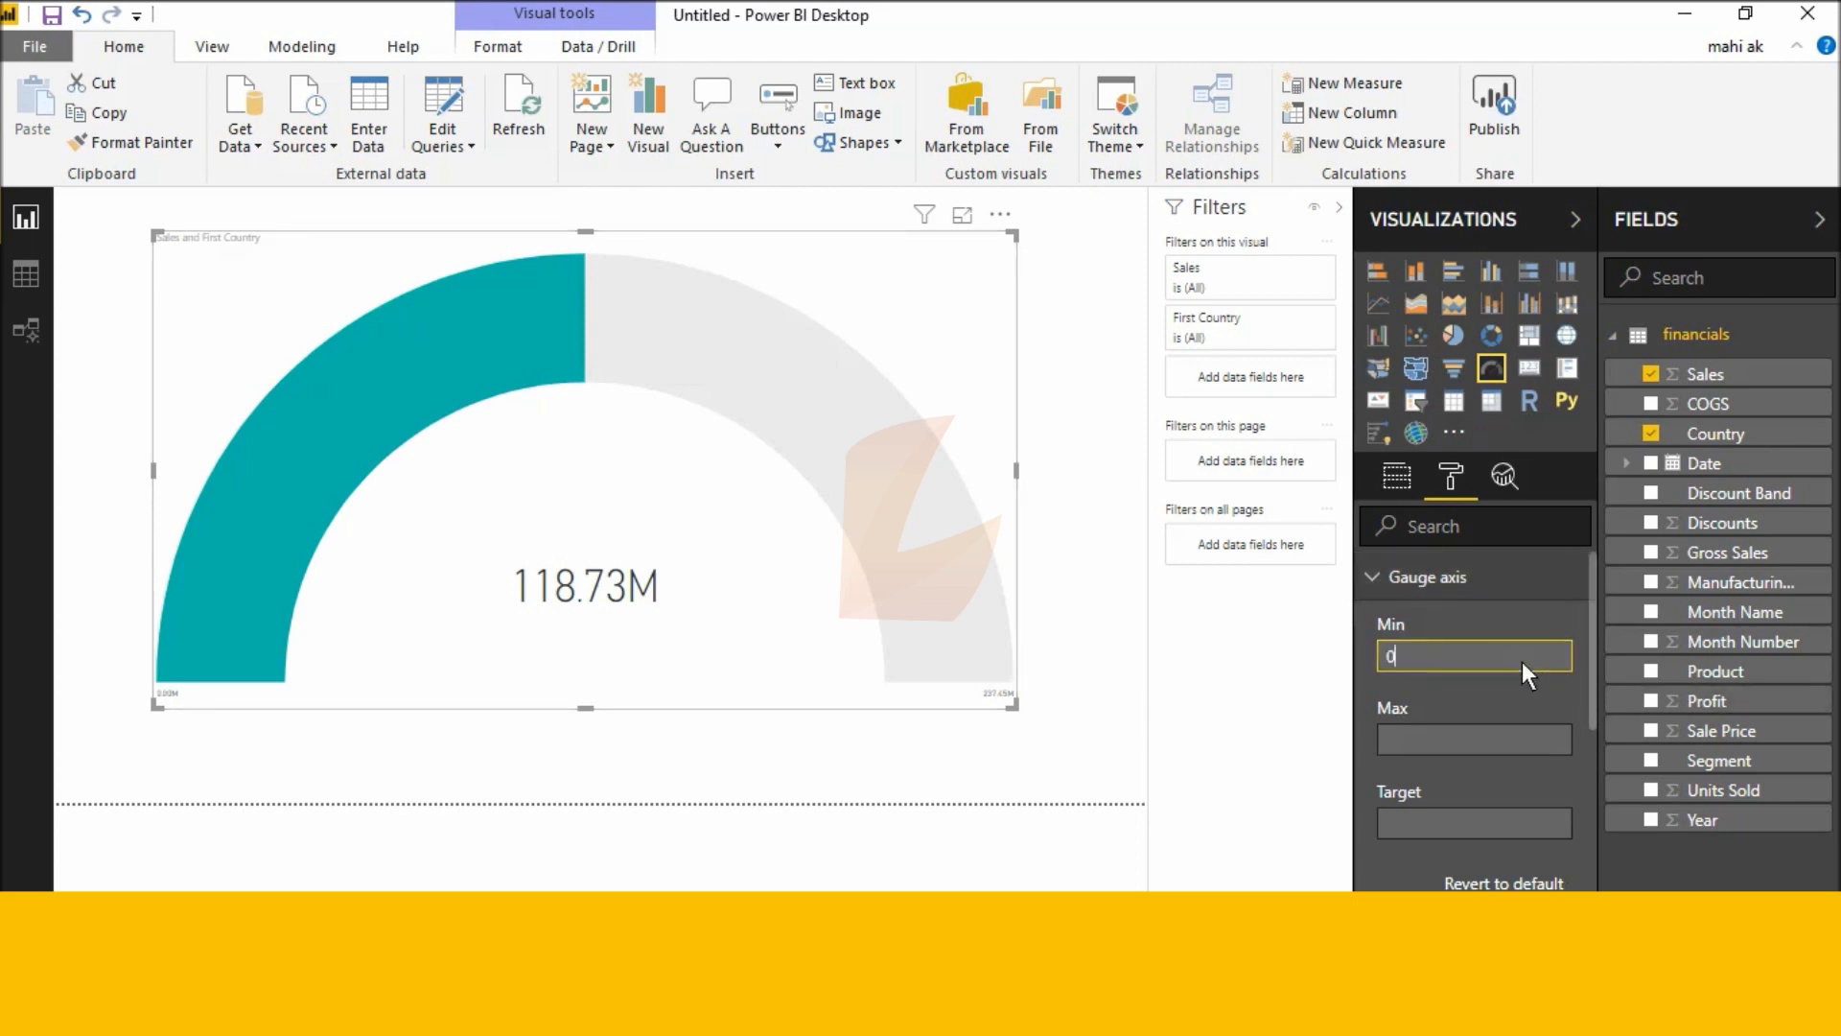
pyautogui.click(1505, 737)
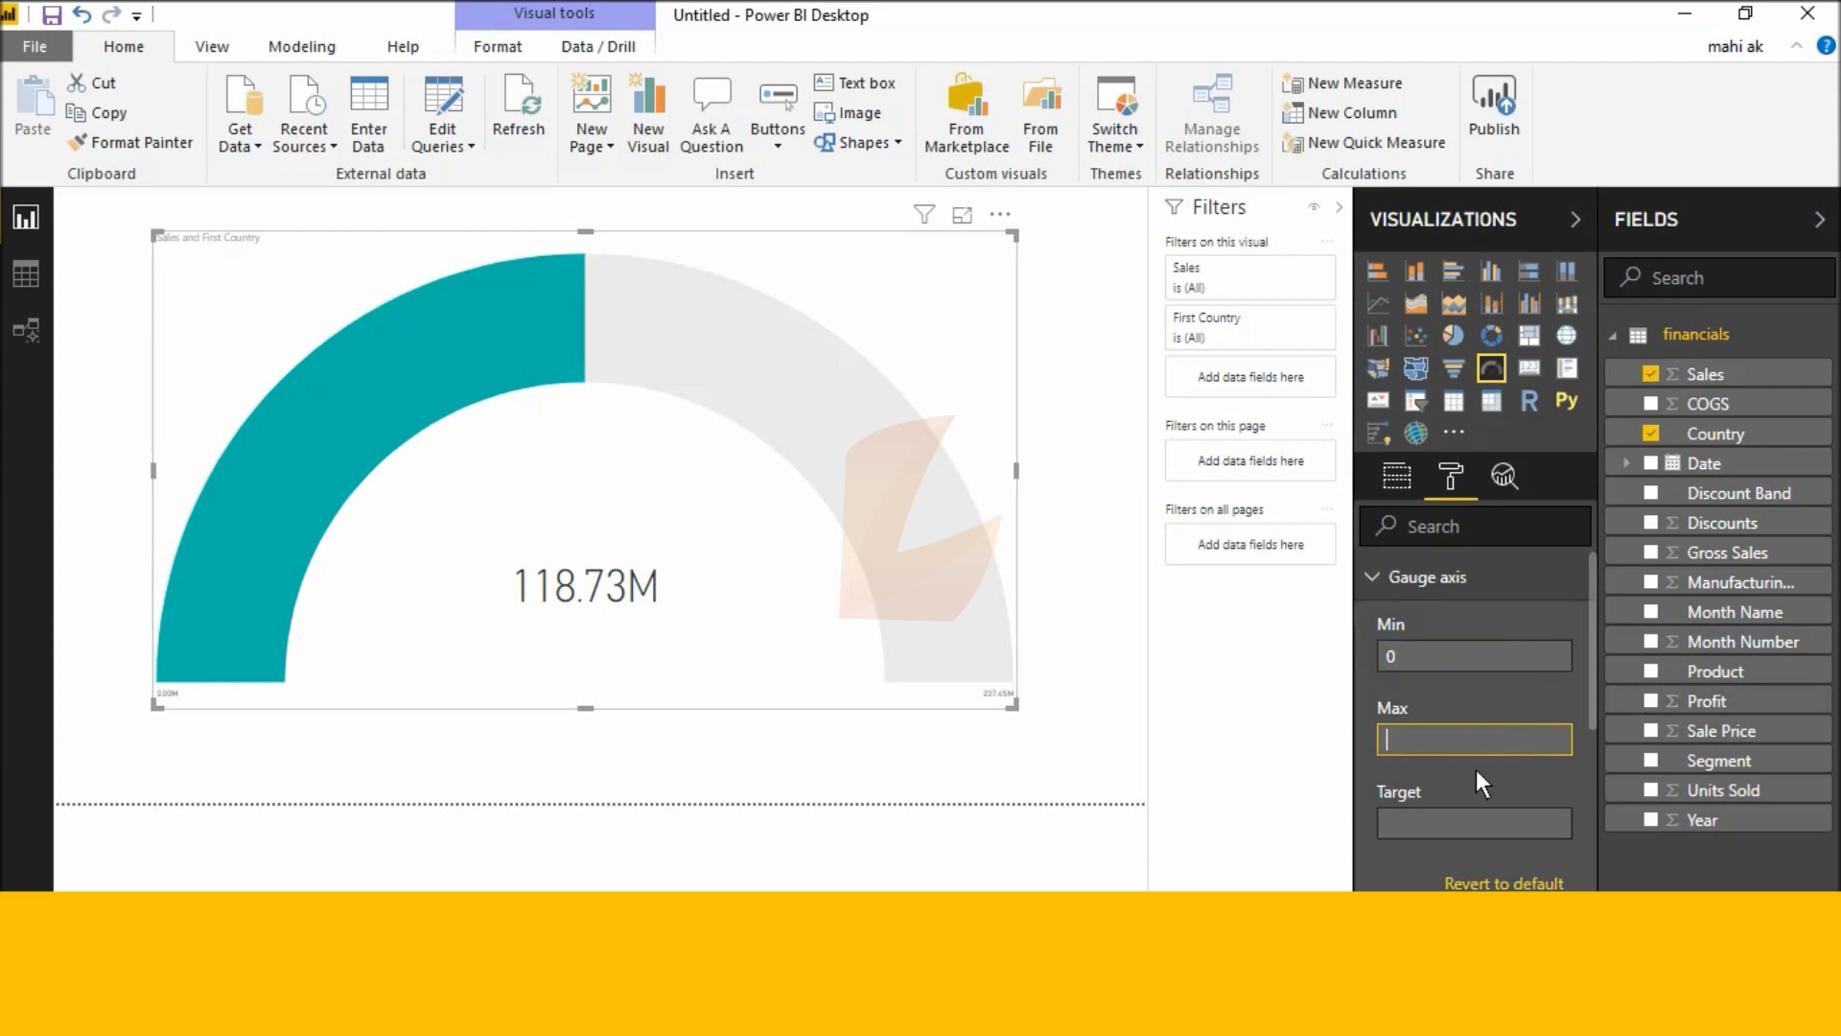
pyautogui.write('1')
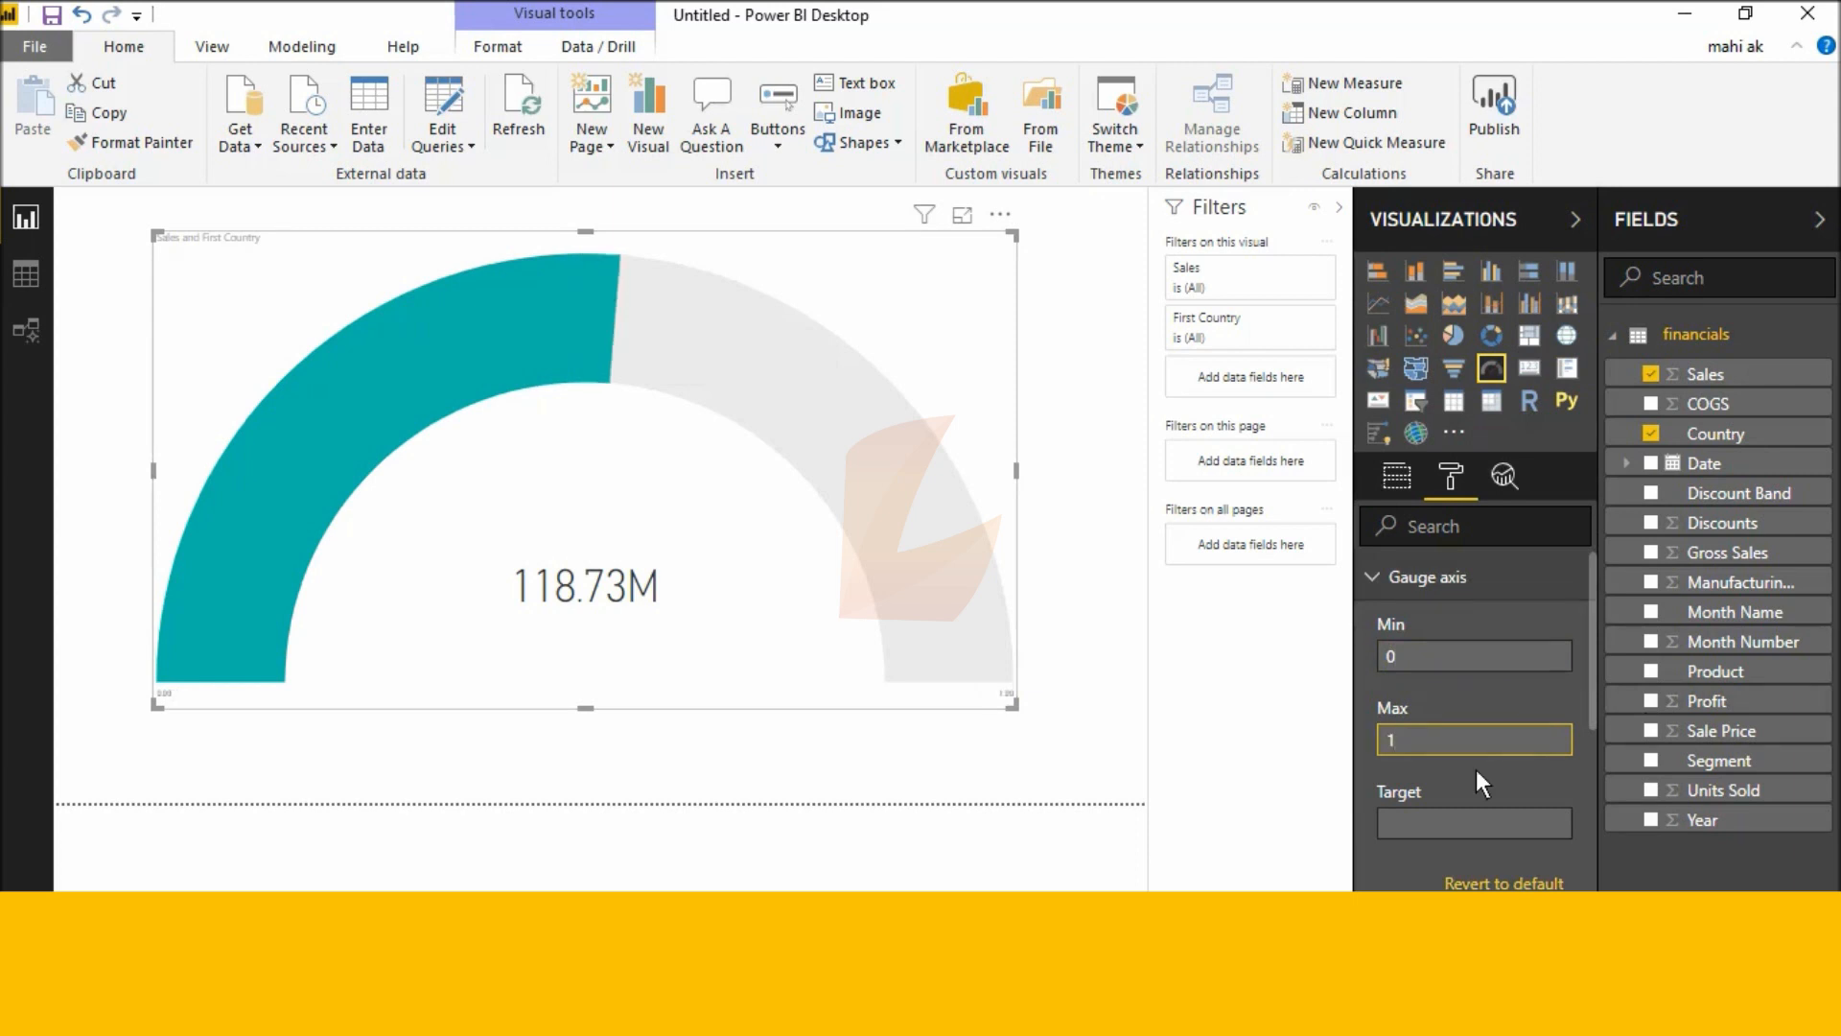
pyautogui.write('25000000')
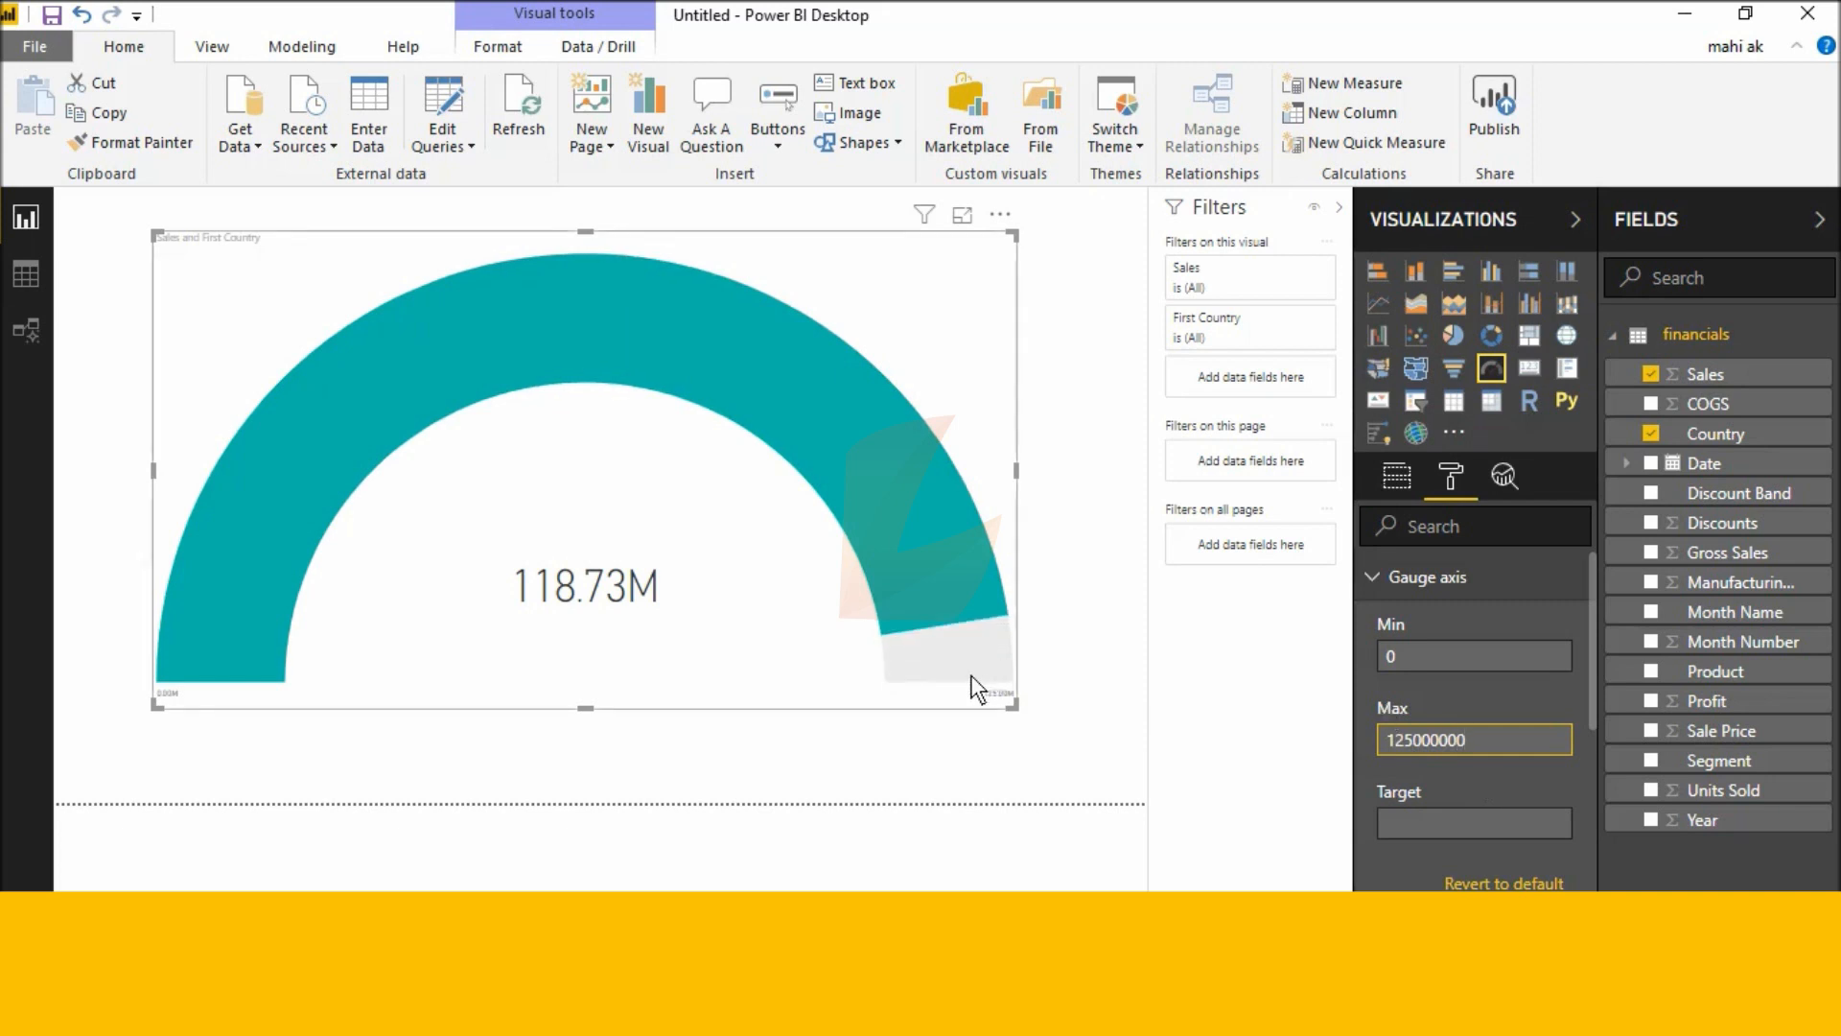
# Widen the gauge visual slightly further toward the page's right edge, keeping it selected
pyautogui.moveTo(1021, 710); pyautogui.dragTo(1115, 719)
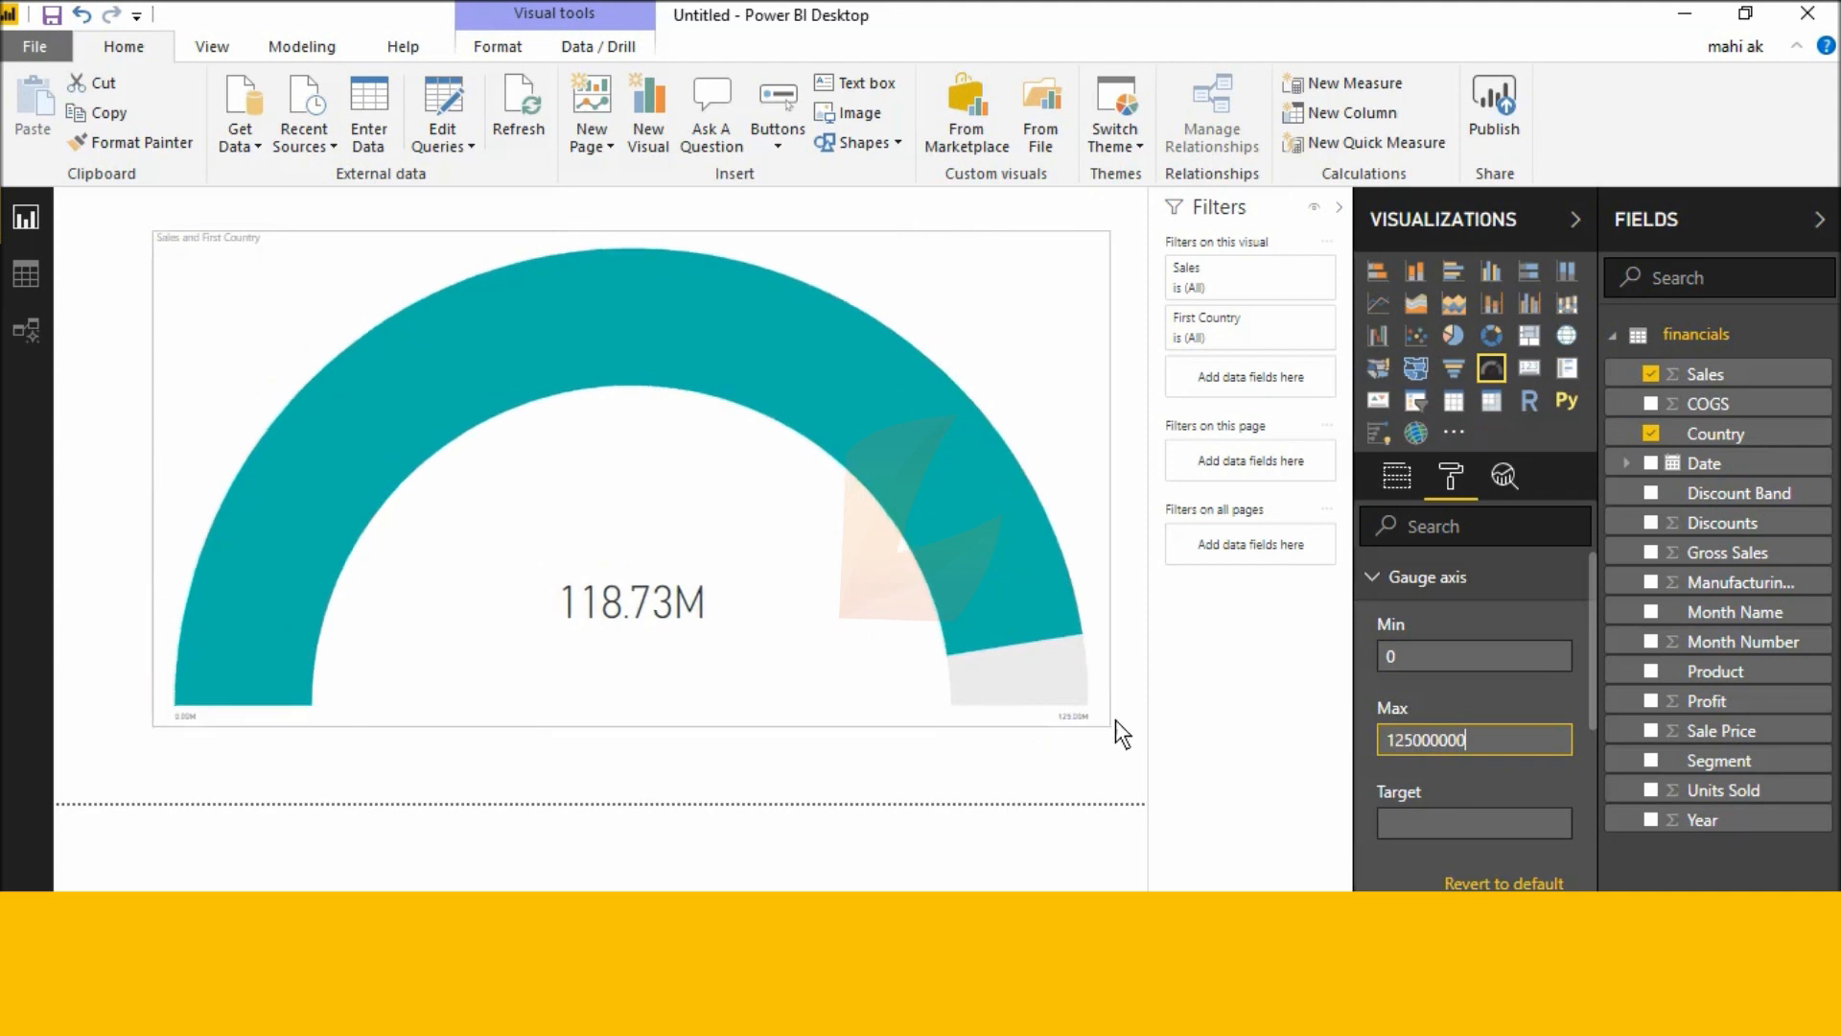
pyautogui.click(1043, 730)
pyautogui.click(1061, 428)
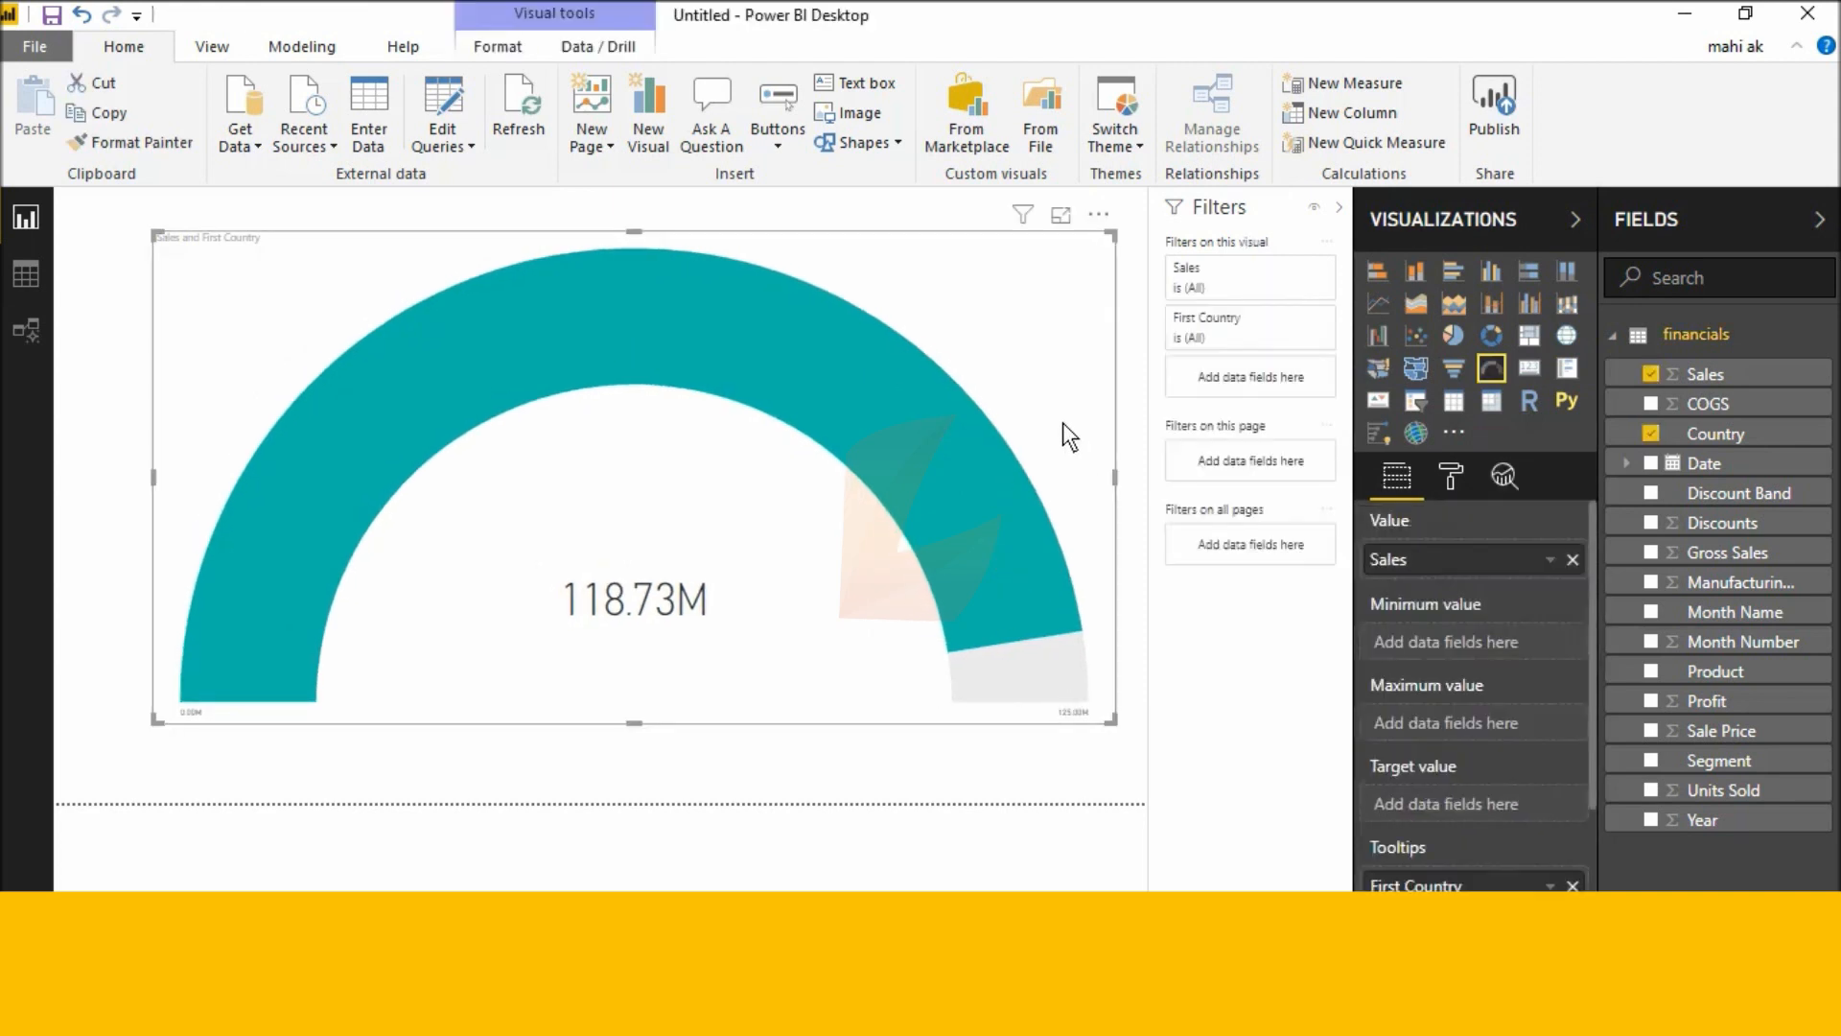
# Enter a gauge axis target of 120000000 and reduce it to 100000000
pyautogui.click(1451, 476)
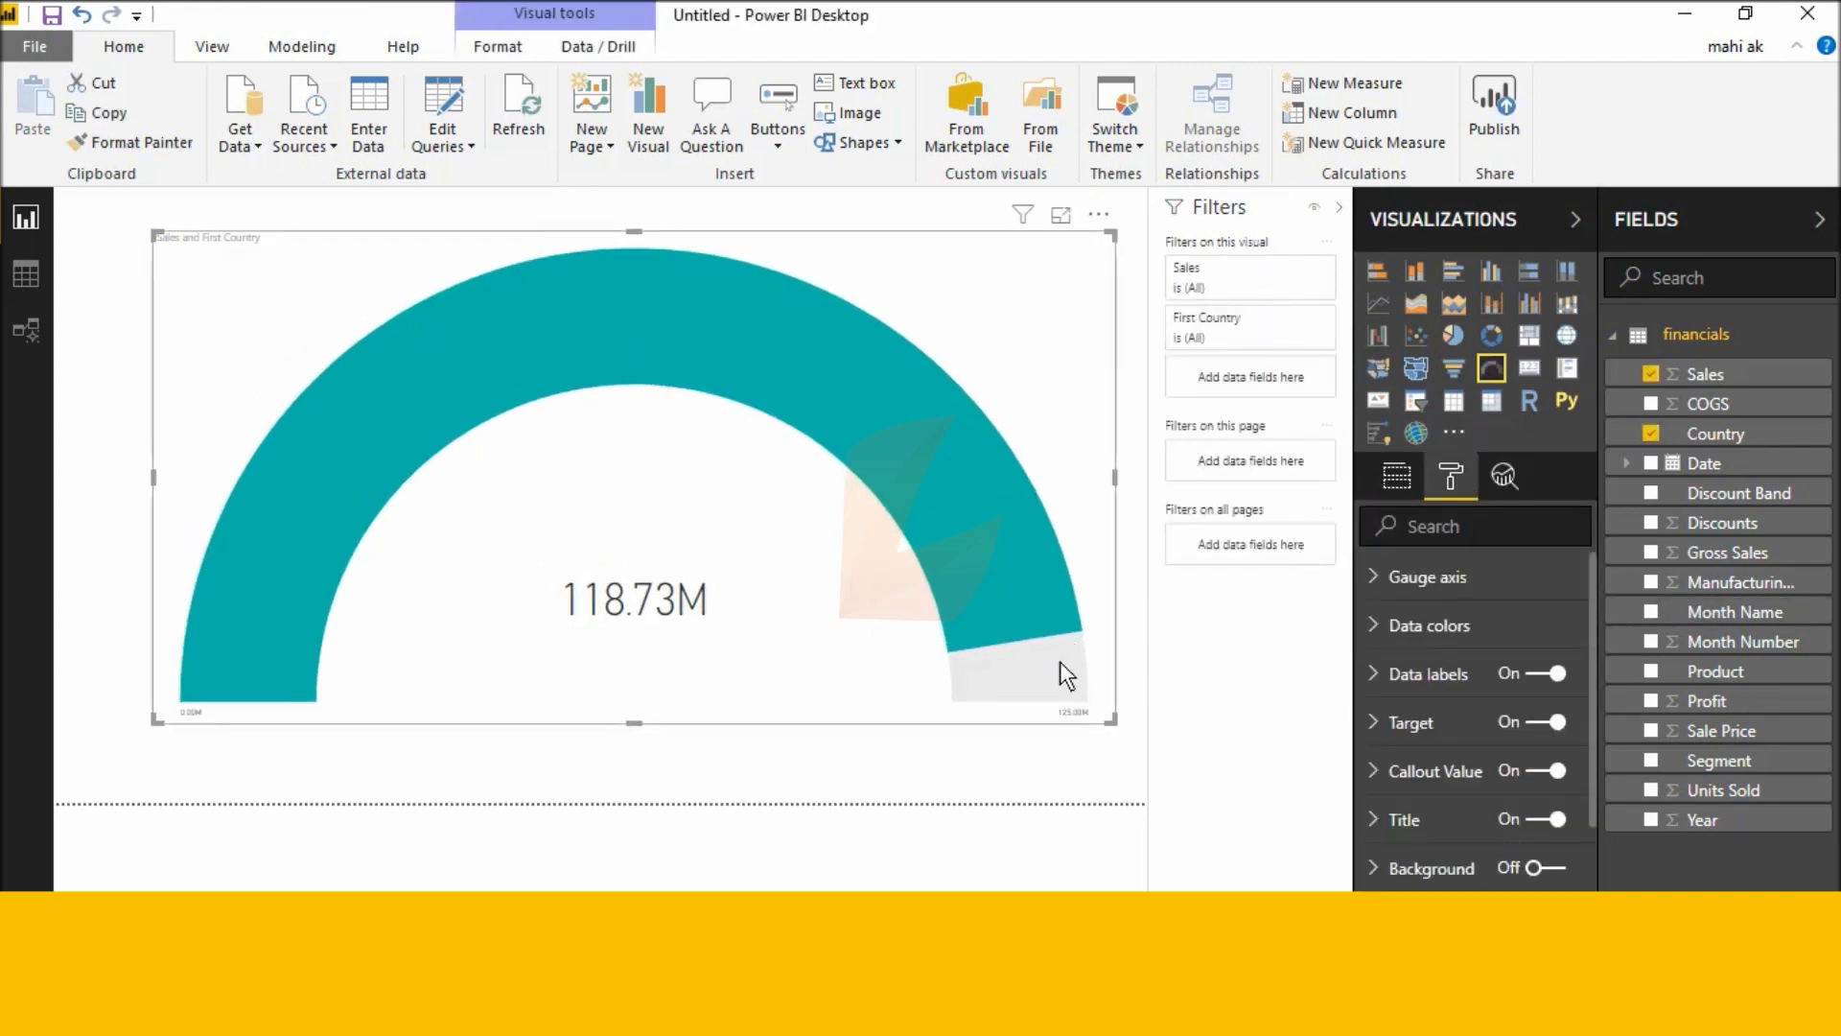
pyautogui.click(1484, 577)
pyautogui.click(1446, 825)
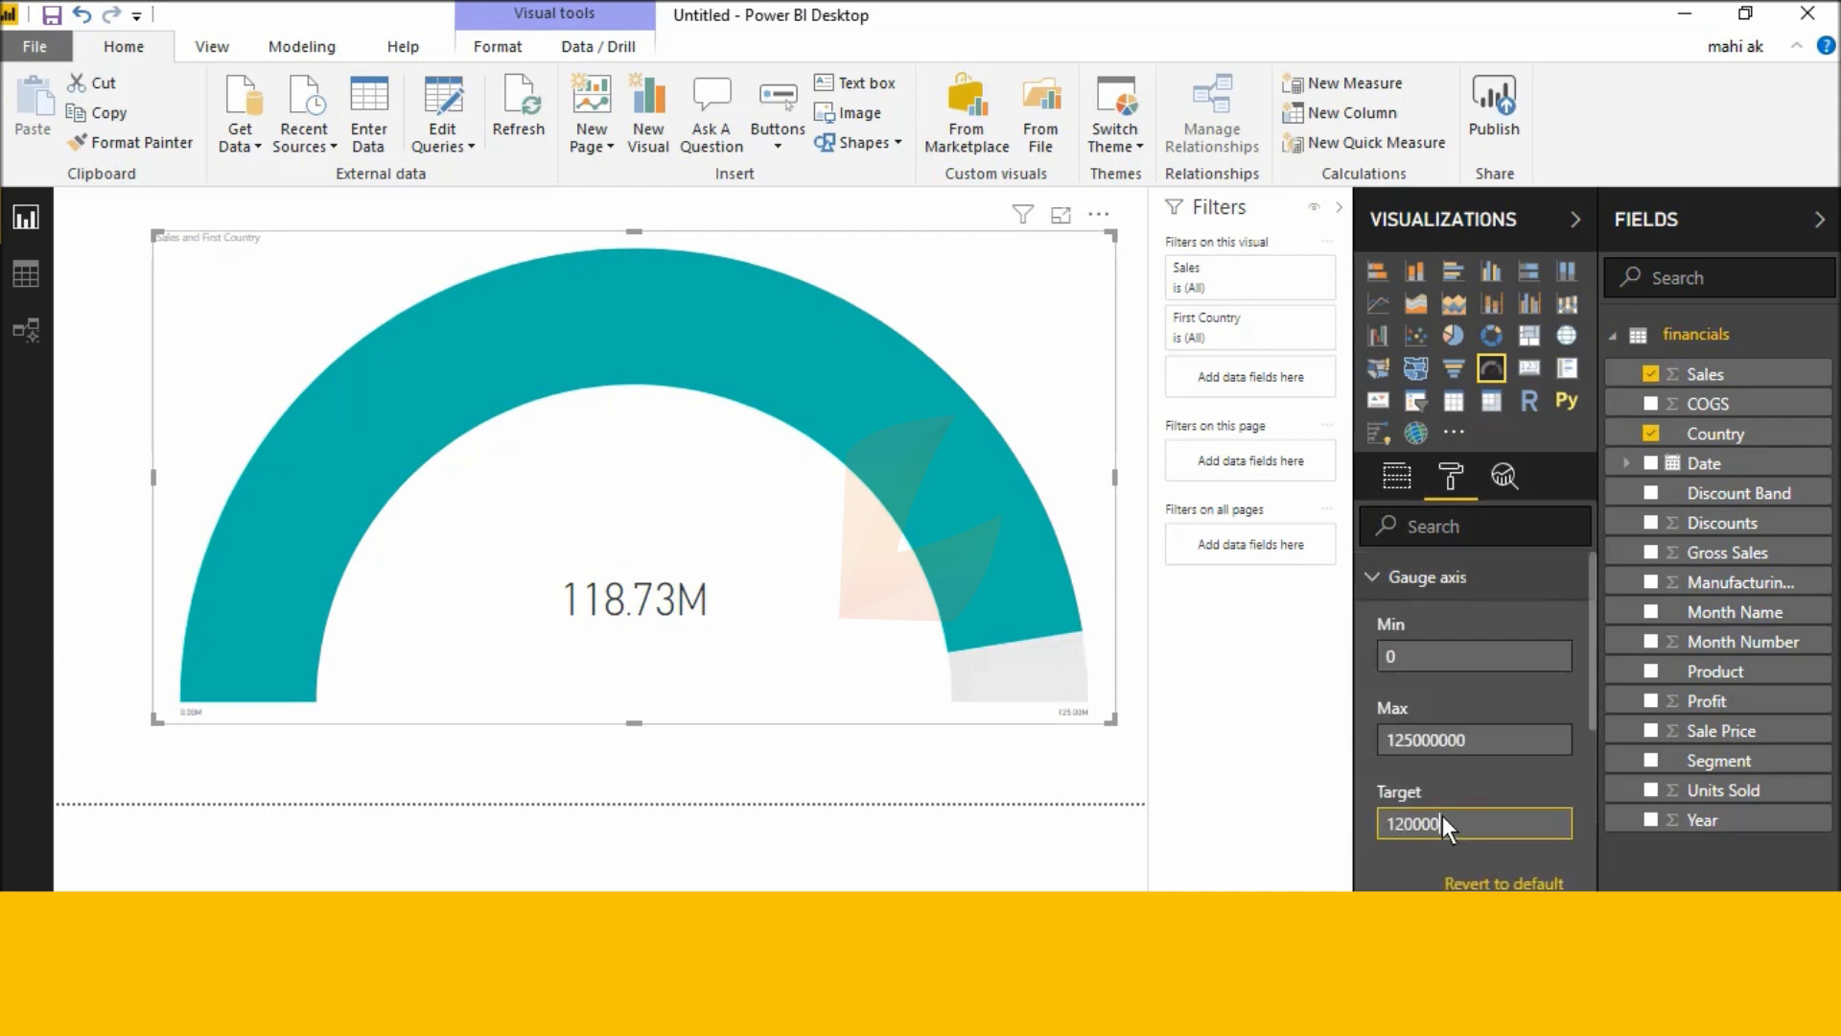
pyautogui.write('120000000')
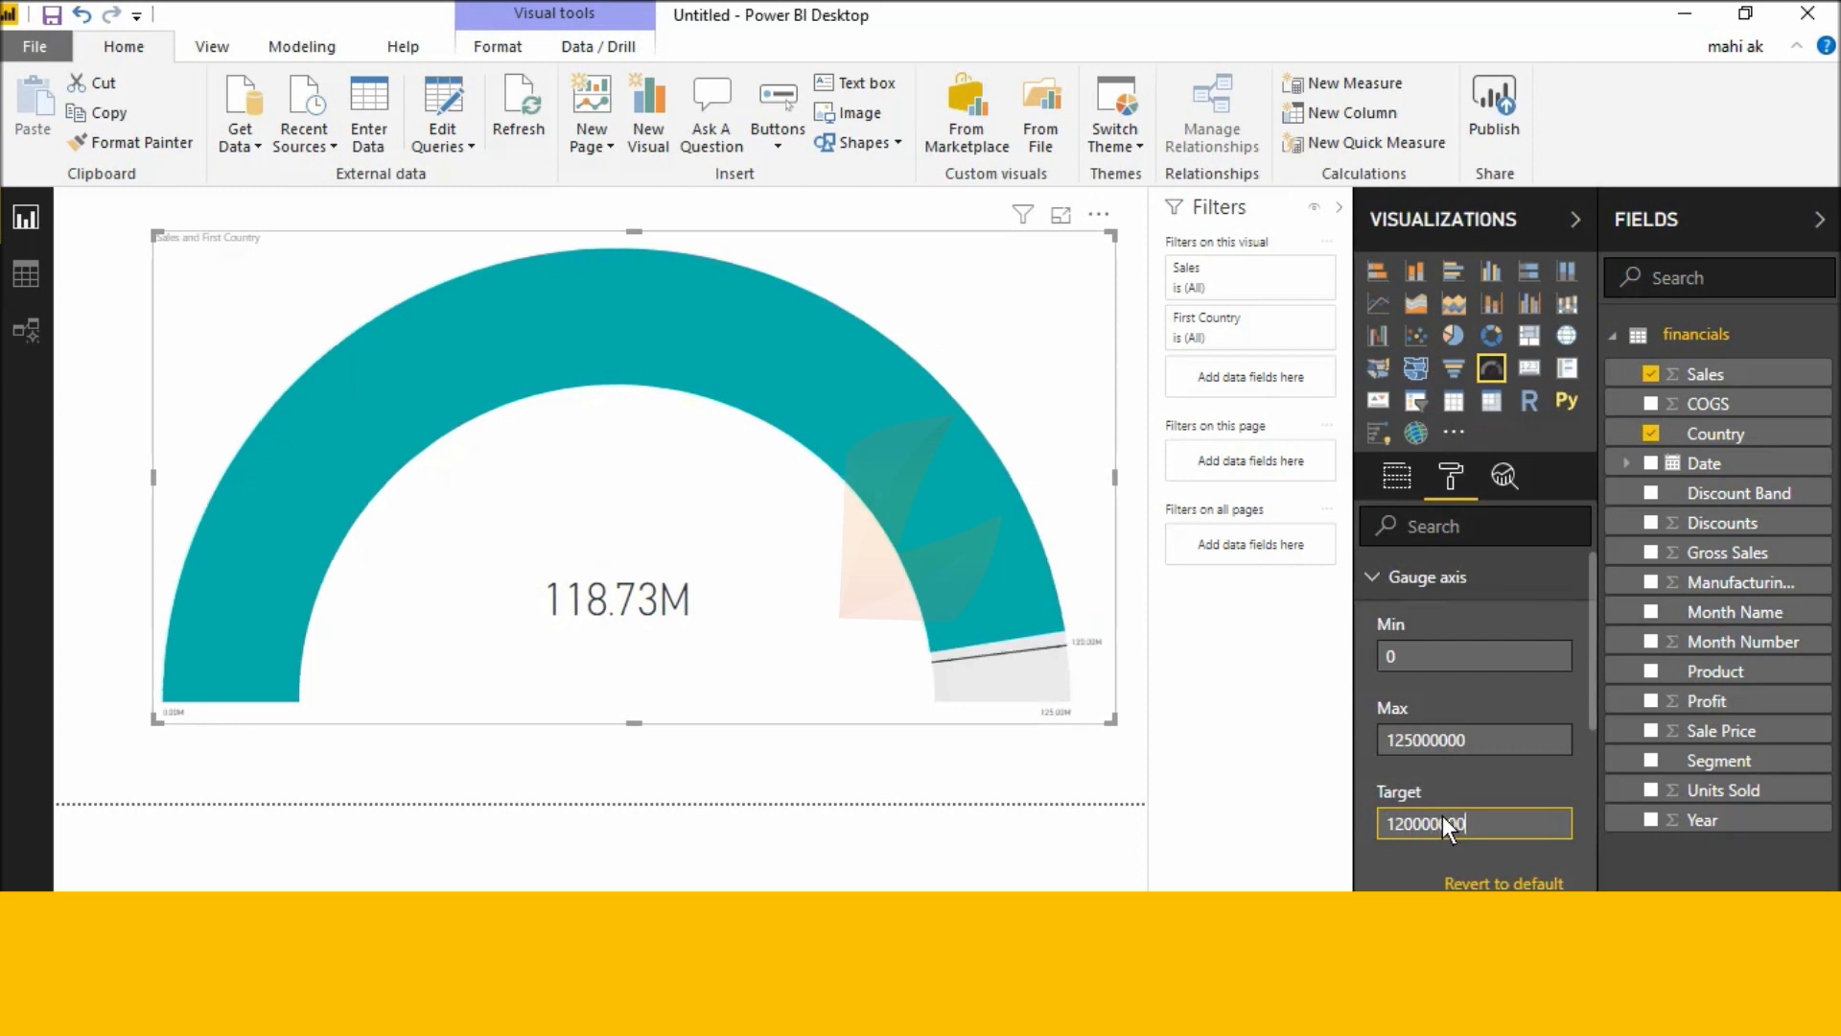
pyautogui.moveTo(1009, 658)
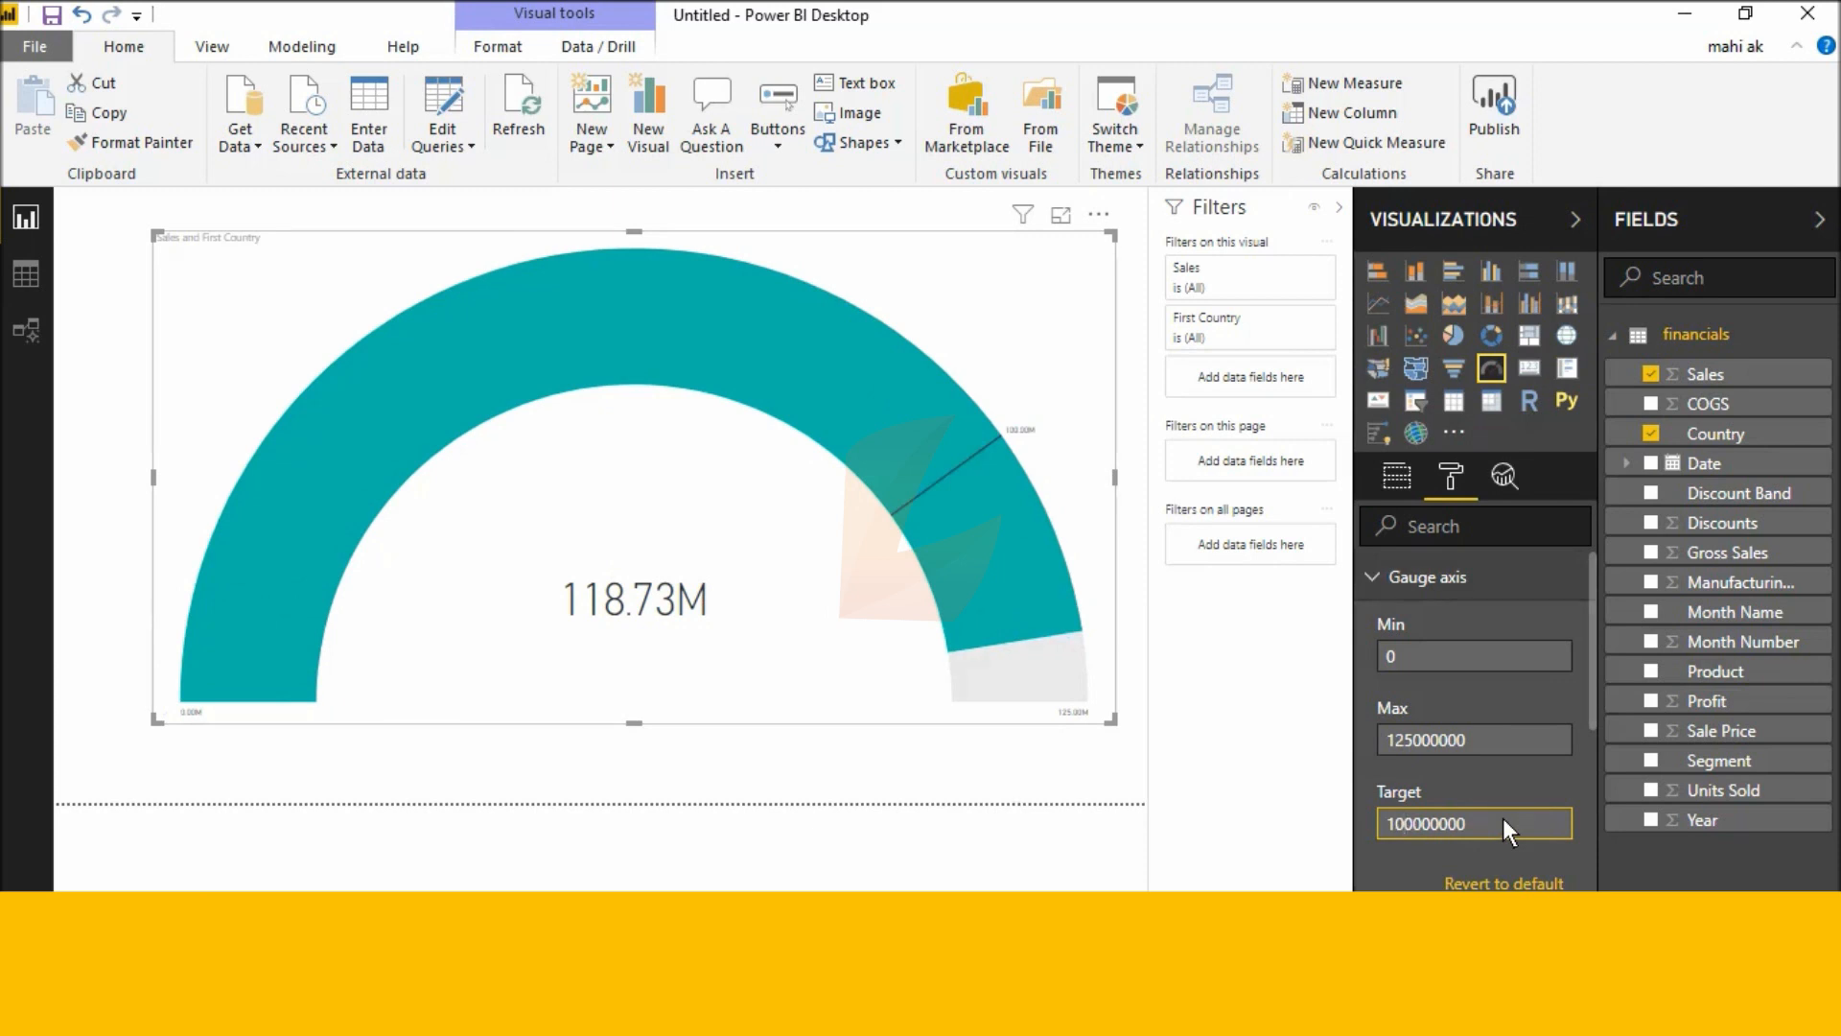
# Change the gauge's fill data color to a dark yellow theme shade
pyautogui.scroll(-3, 1504, 821)
pyautogui.scroll(-3, 1446, 826)
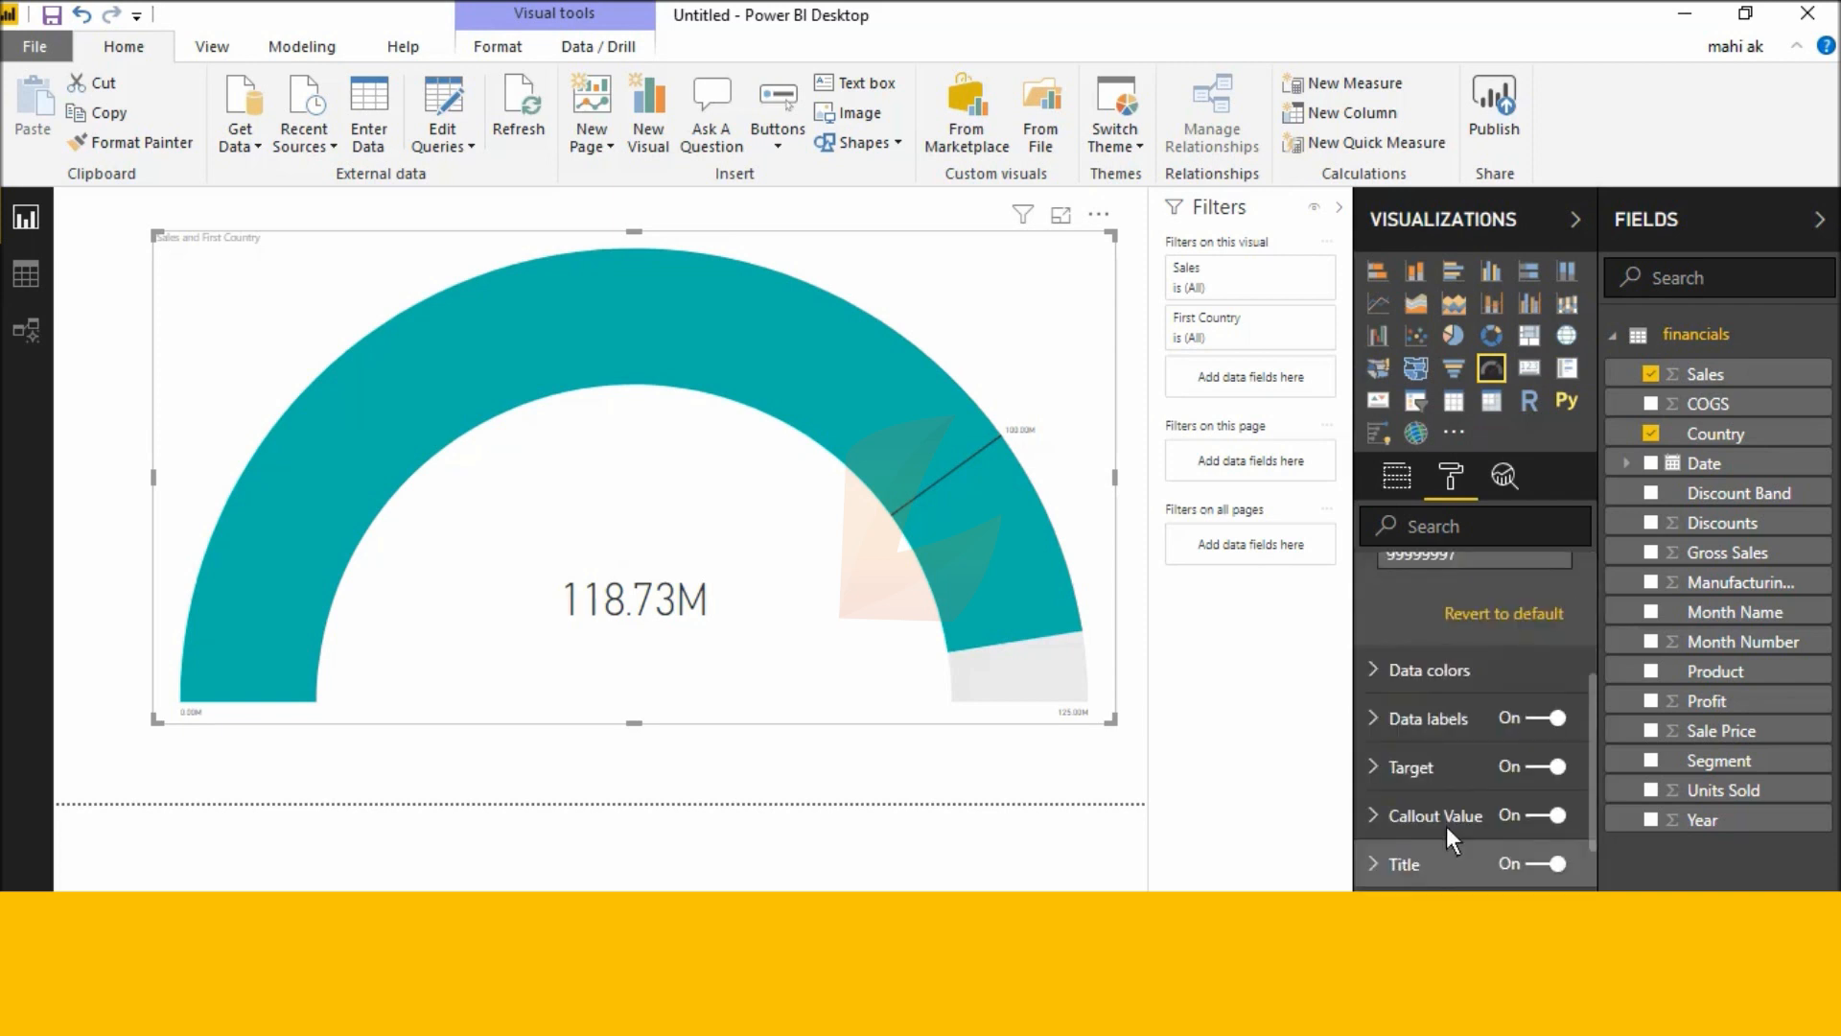
pyautogui.click(1470, 677)
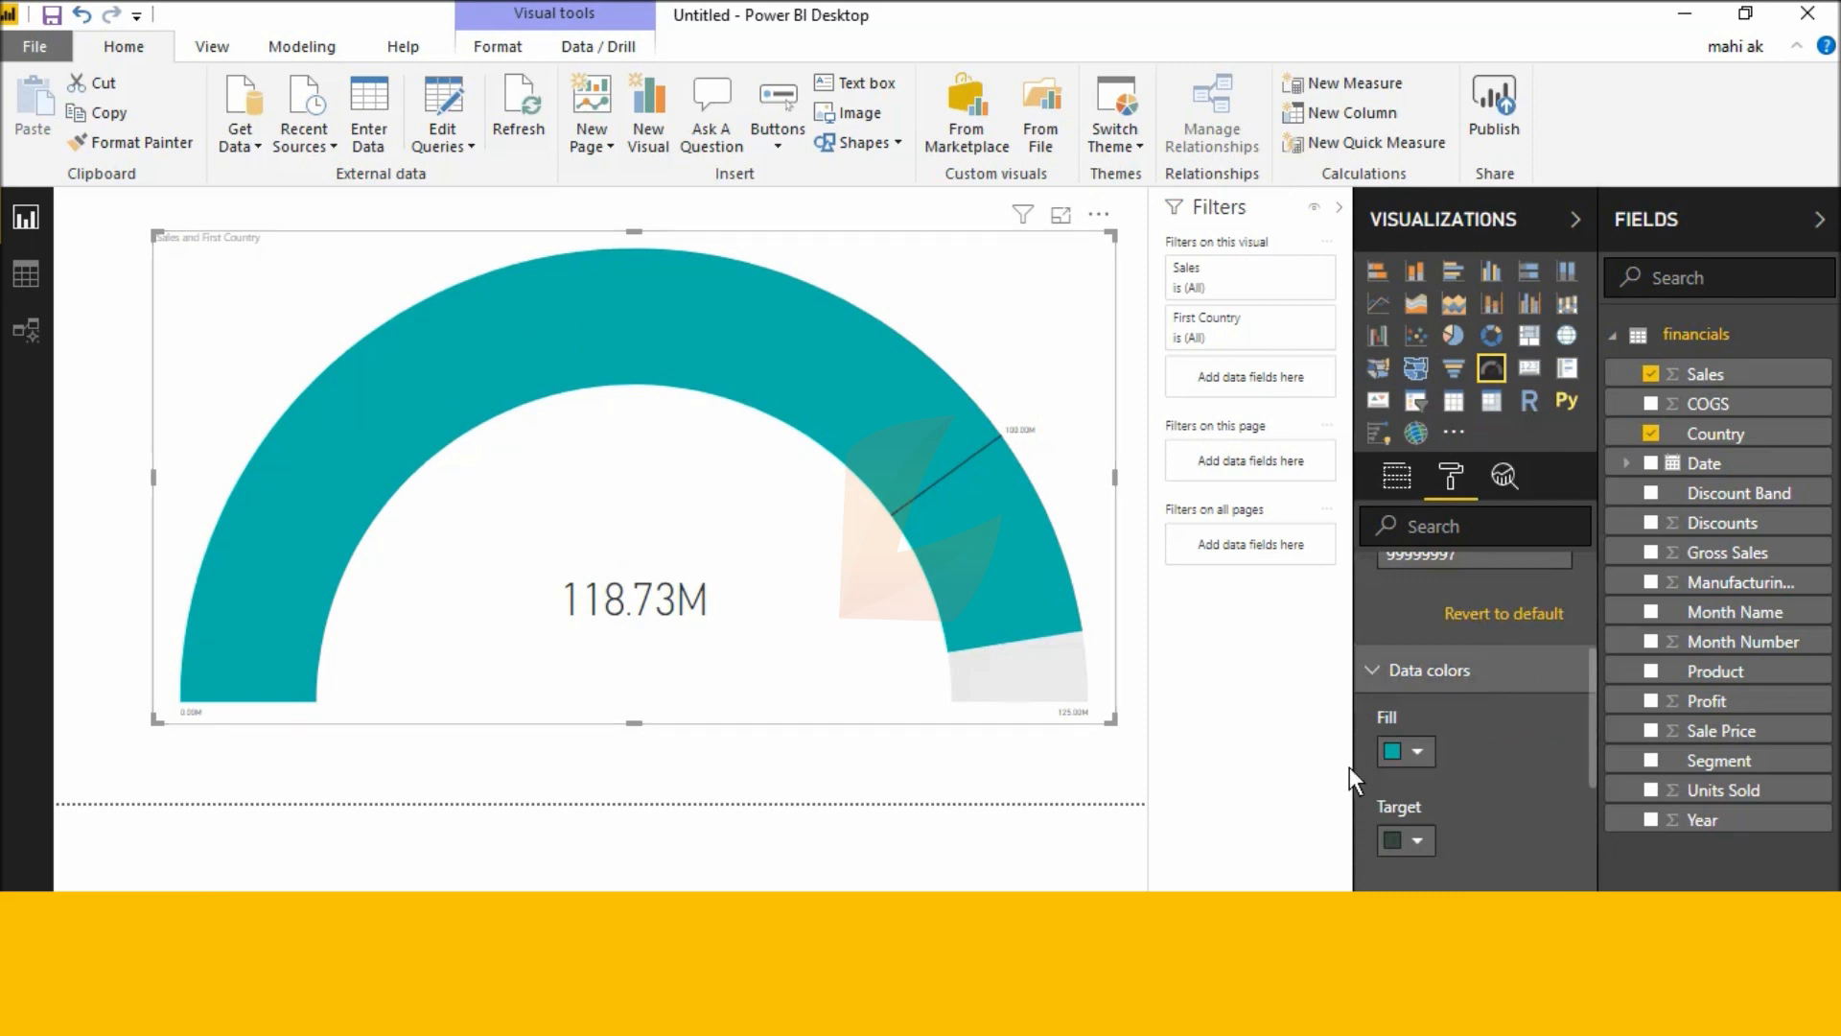
pyautogui.click(1415, 750)
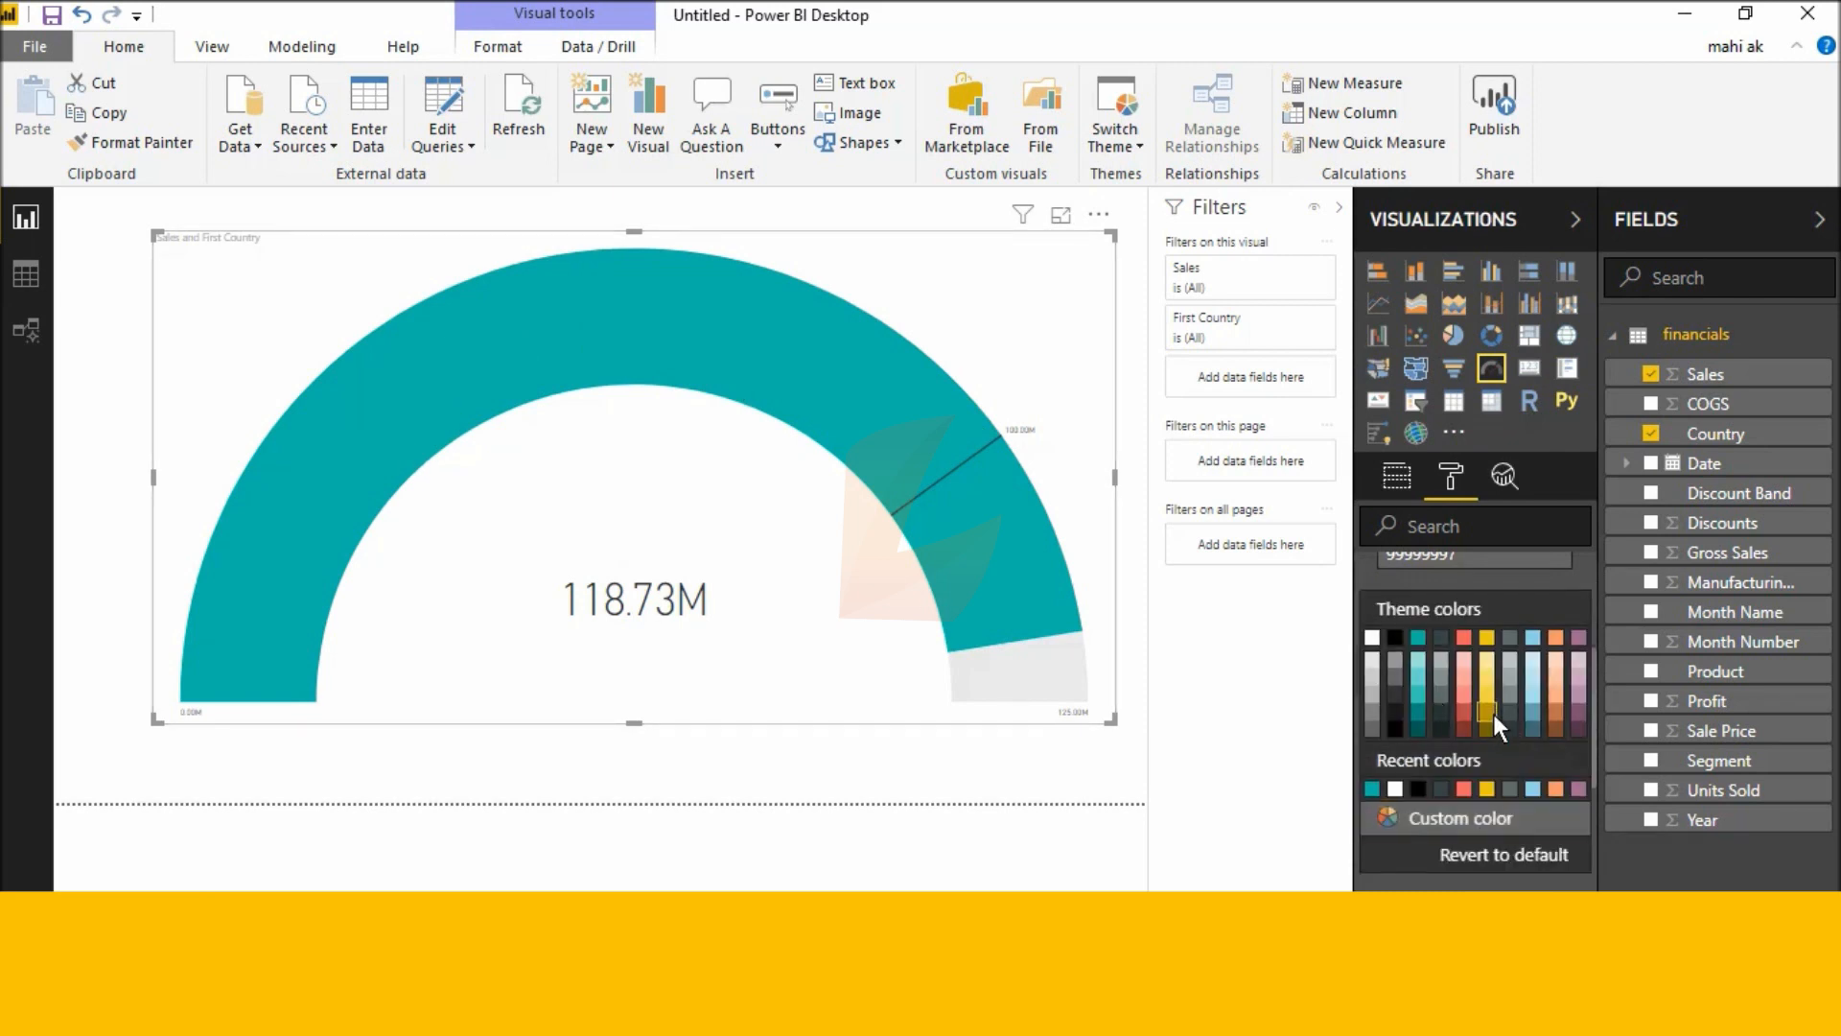
pyautogui.click(1493, 713)
# Try a dark teal shade for the gauge's target line and set its color to black
pyautogui.scroll(-3, 1465, 775)
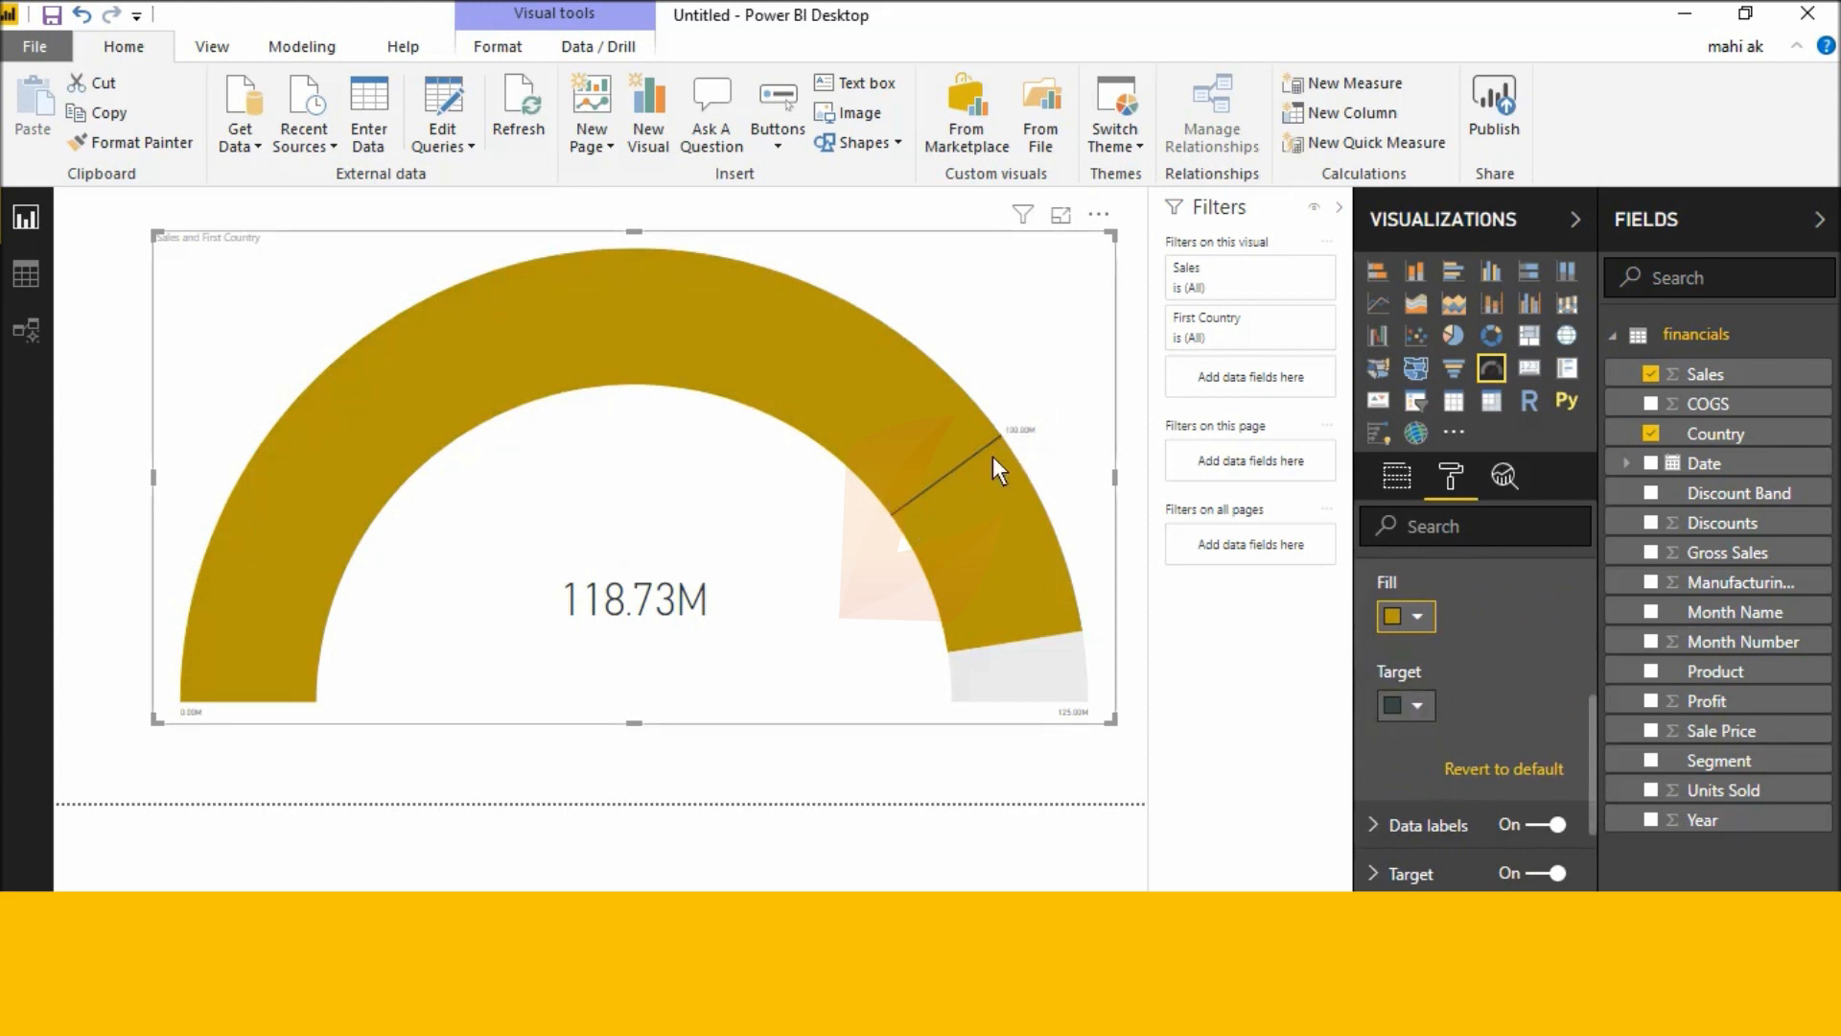
pyautogui.click(1409, 701)
pyautogui.click(1417, 530)
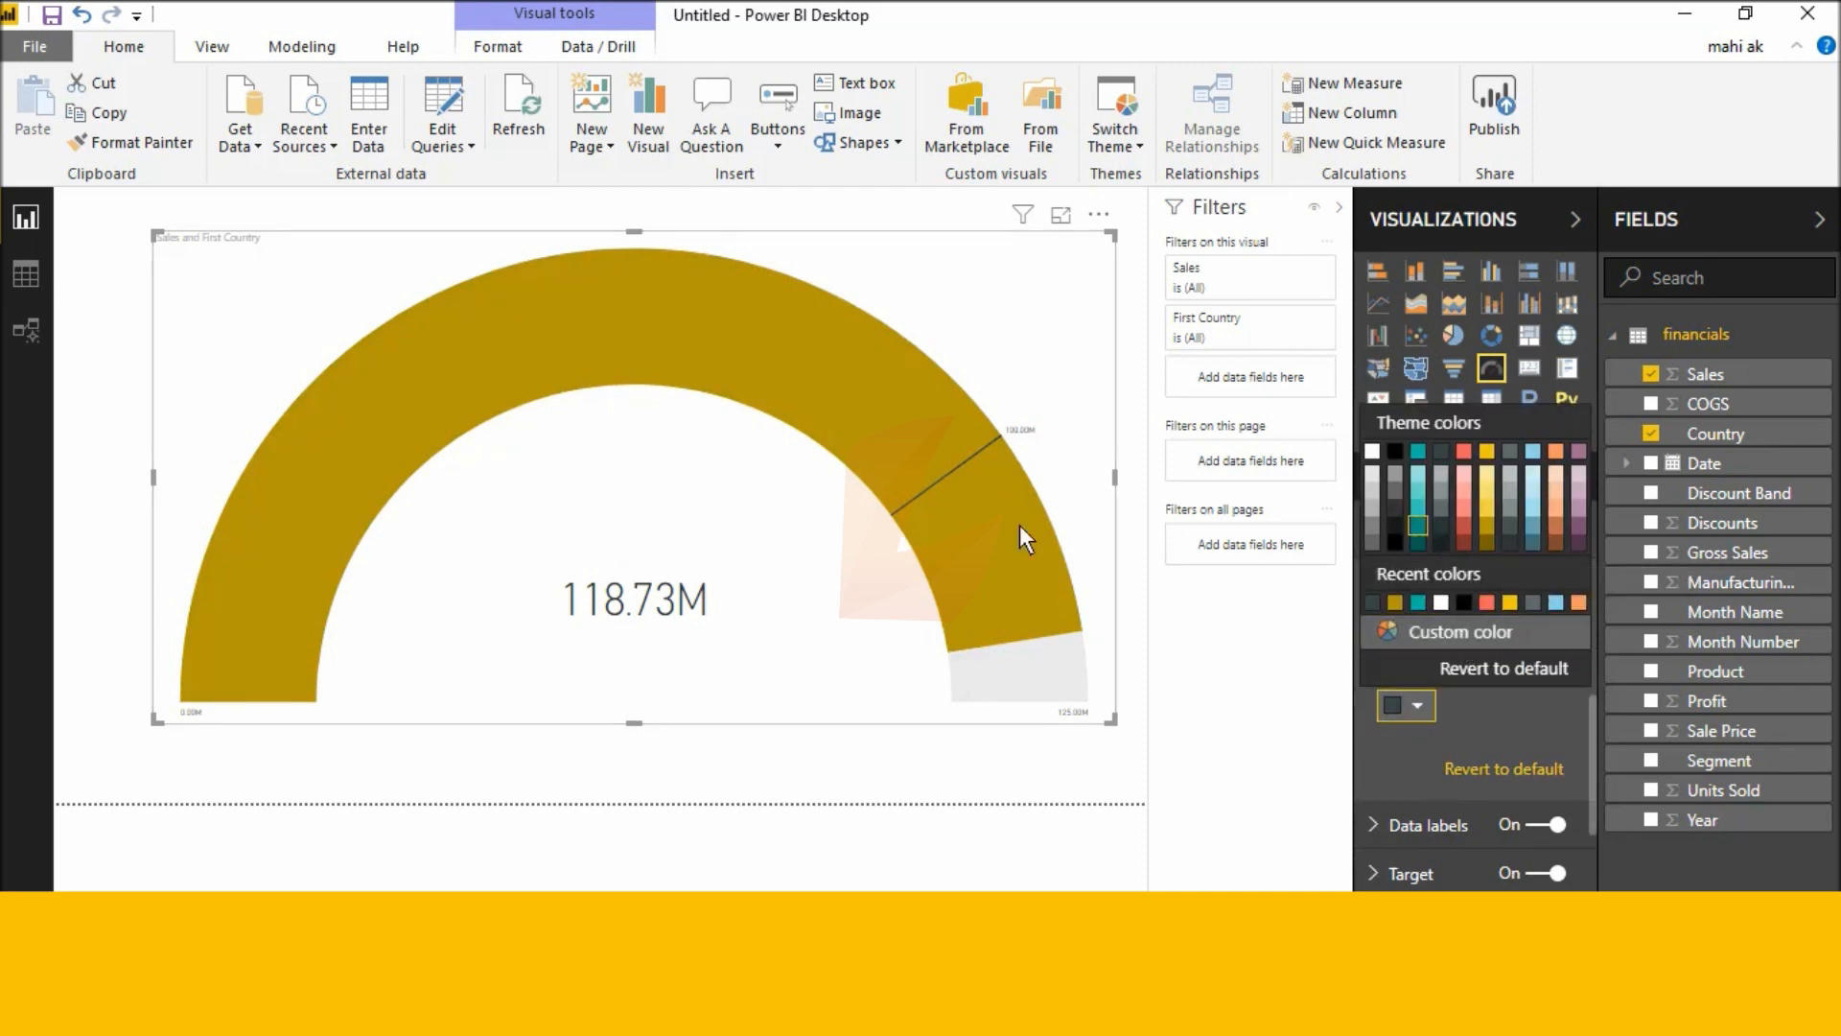
pyautogui.click(1413, 708)
pyautogui.click(1395, 550)
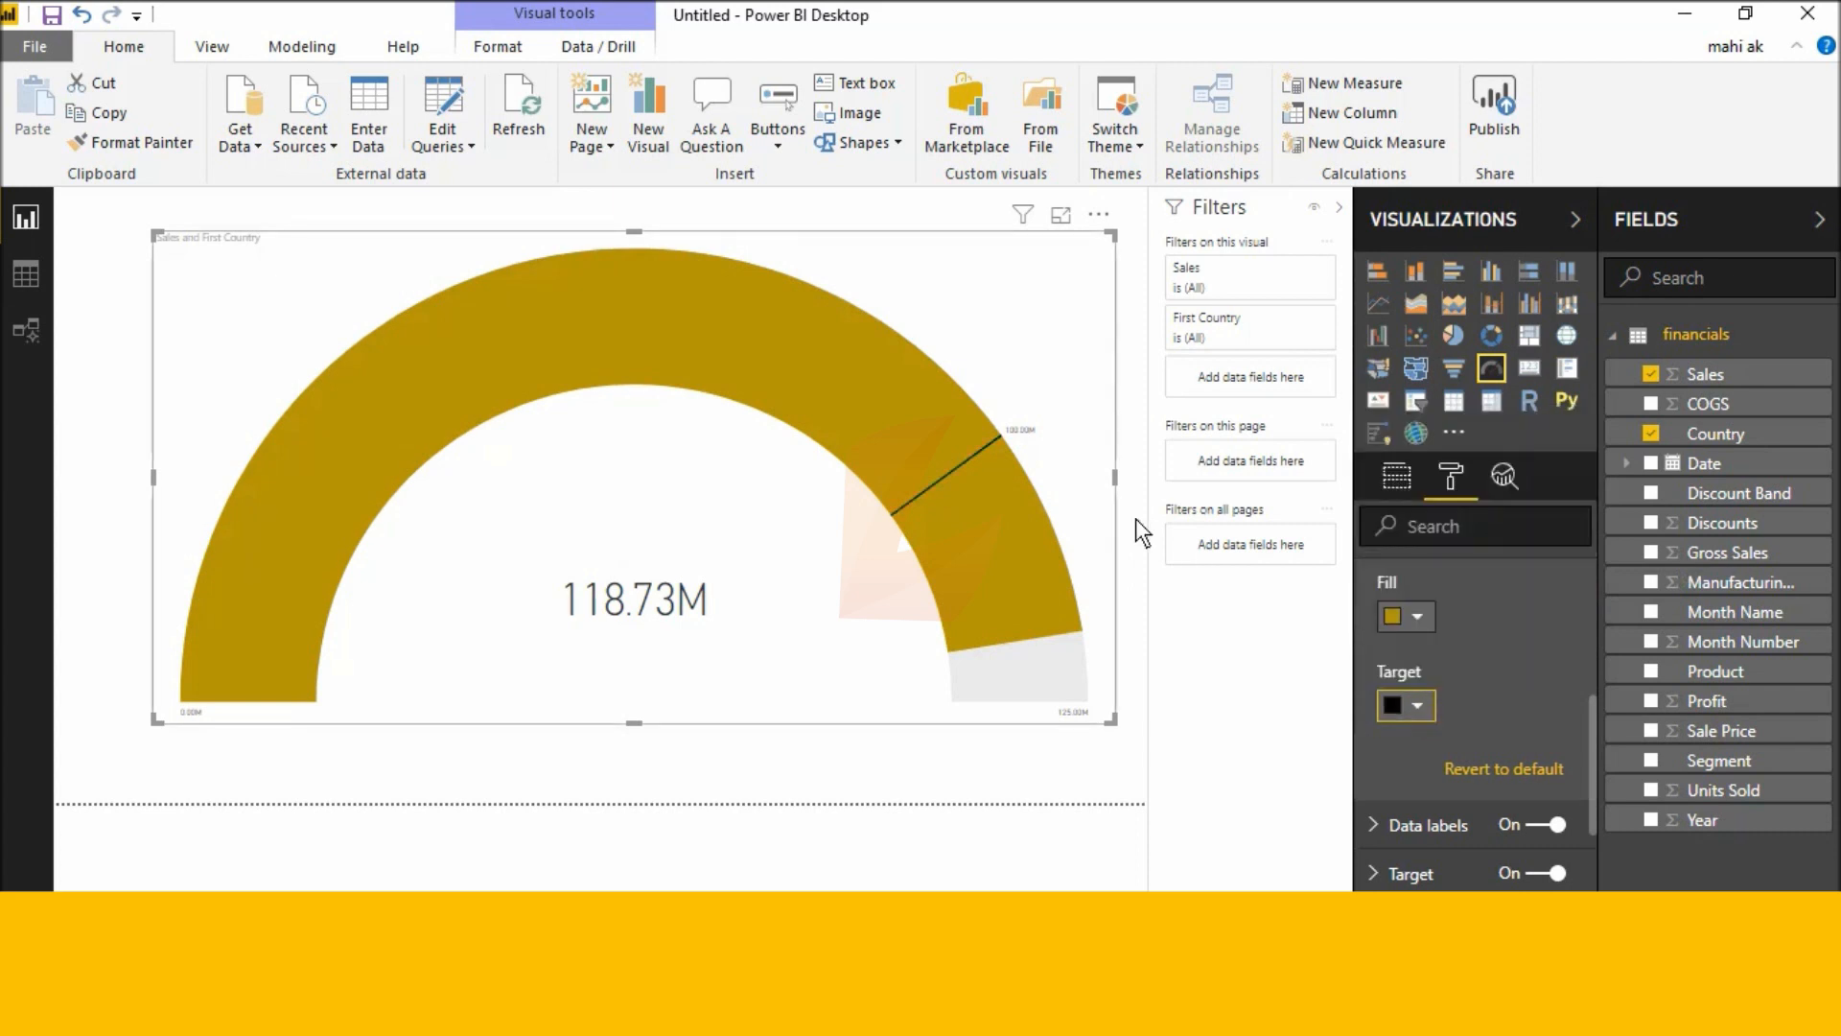
# Switch the gauge's data labels off and back on twice to compare the display
pyautogui.scroll(-3, 1418, 719)
pyautogui.scroll(1, 1390, 704)
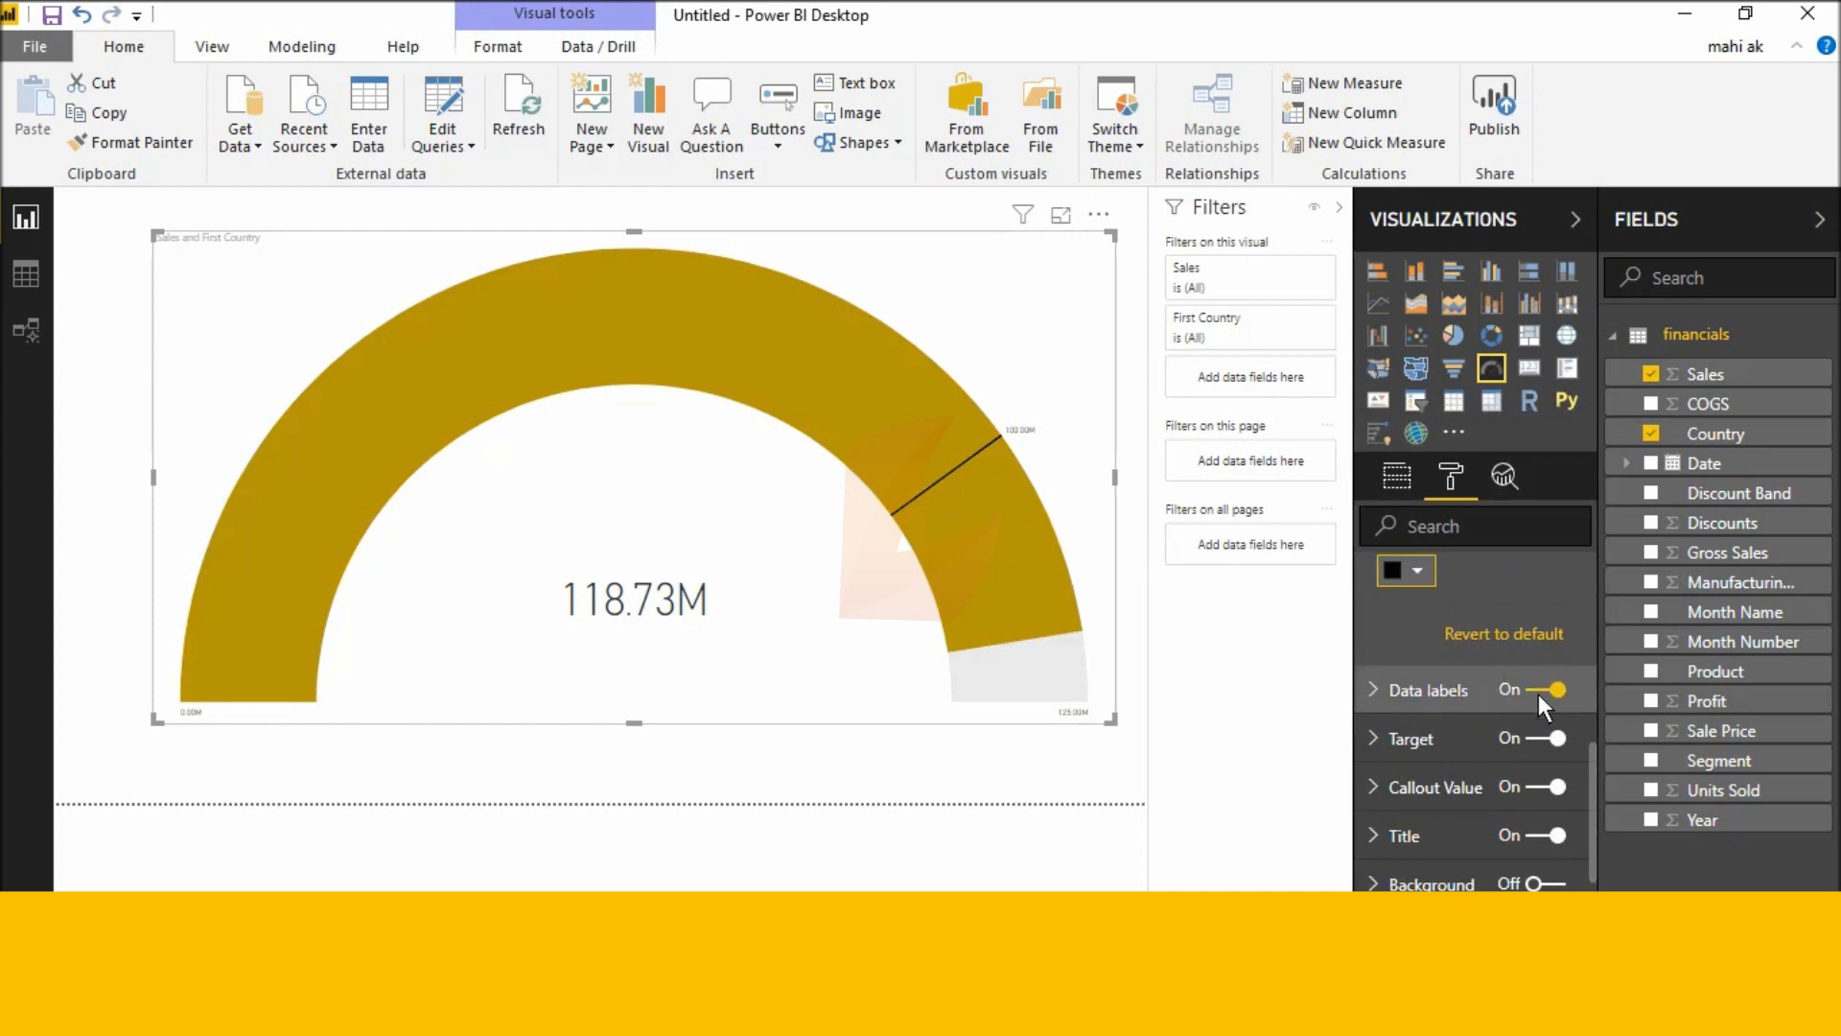
pyautogui.click(1538, 693)
pyautogui.click(1538, 693)
pyautogui.click(1538, 693)
pyautogui.click(1538, 693)
# Set the data labels' color to dark teal from the recent colors
pyautogui.click(1453, 700)
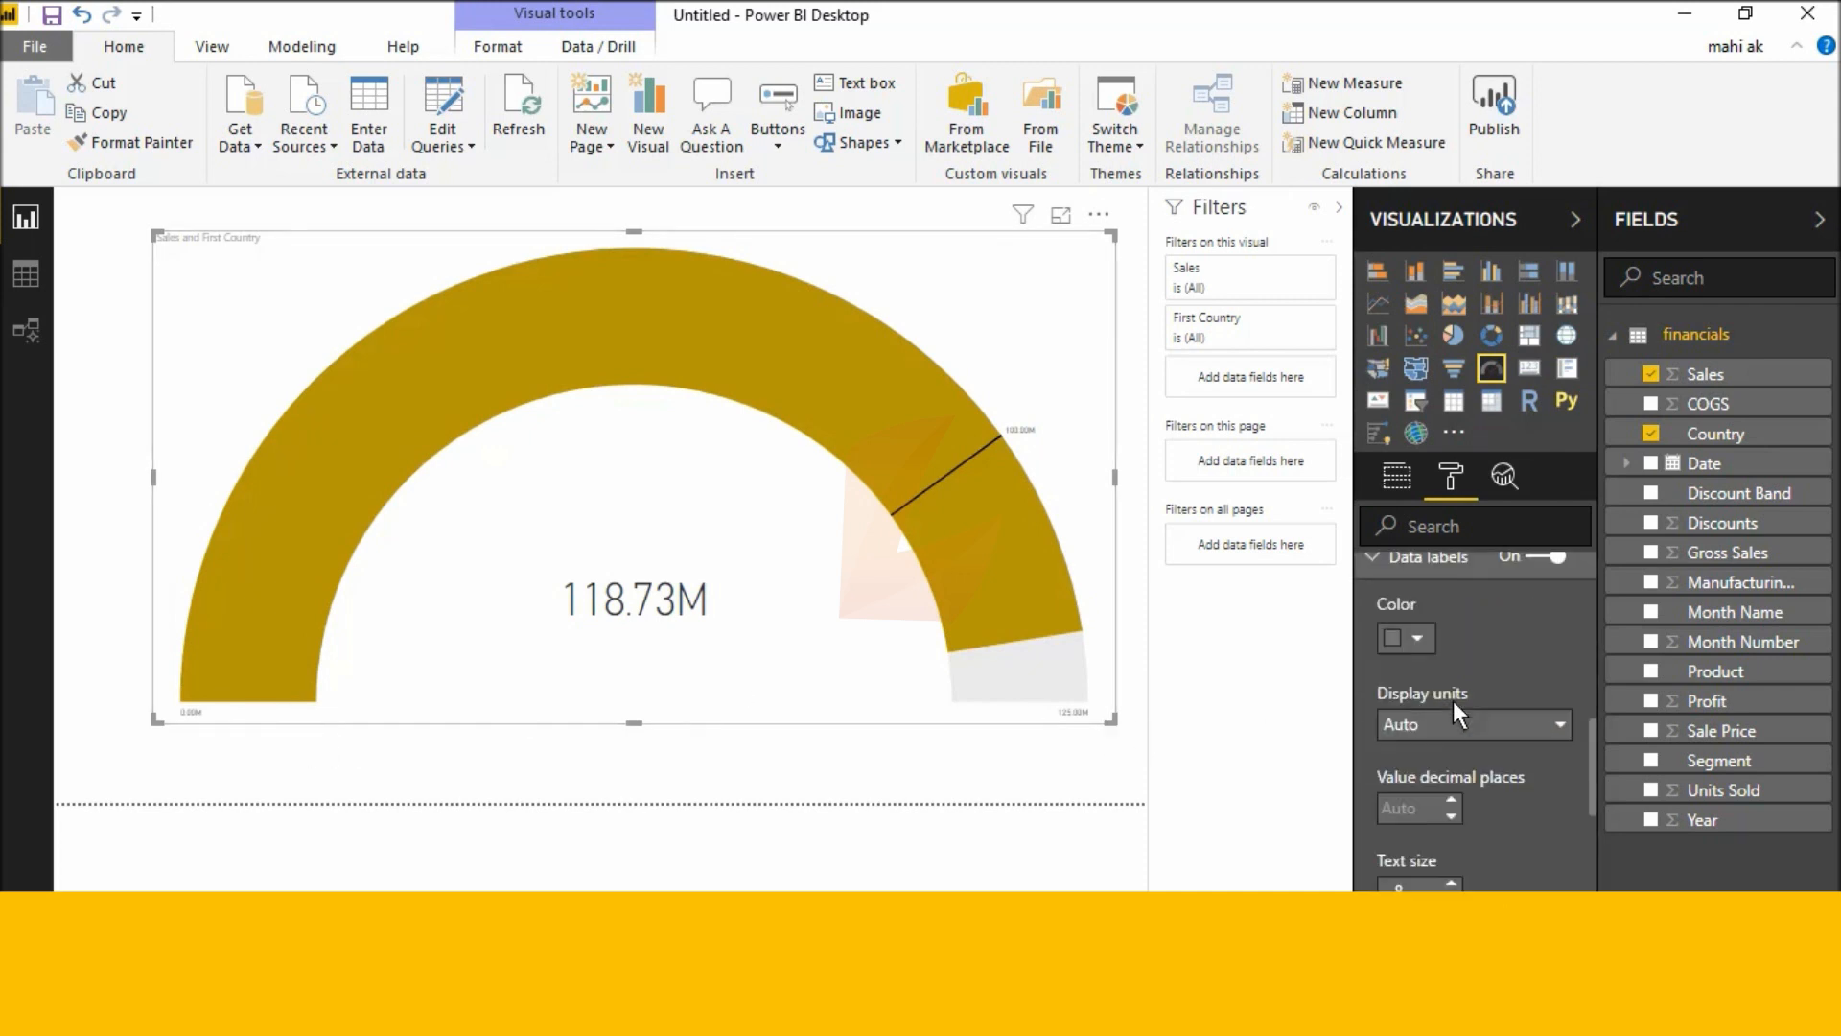
pyautogui.click(1419, 770)
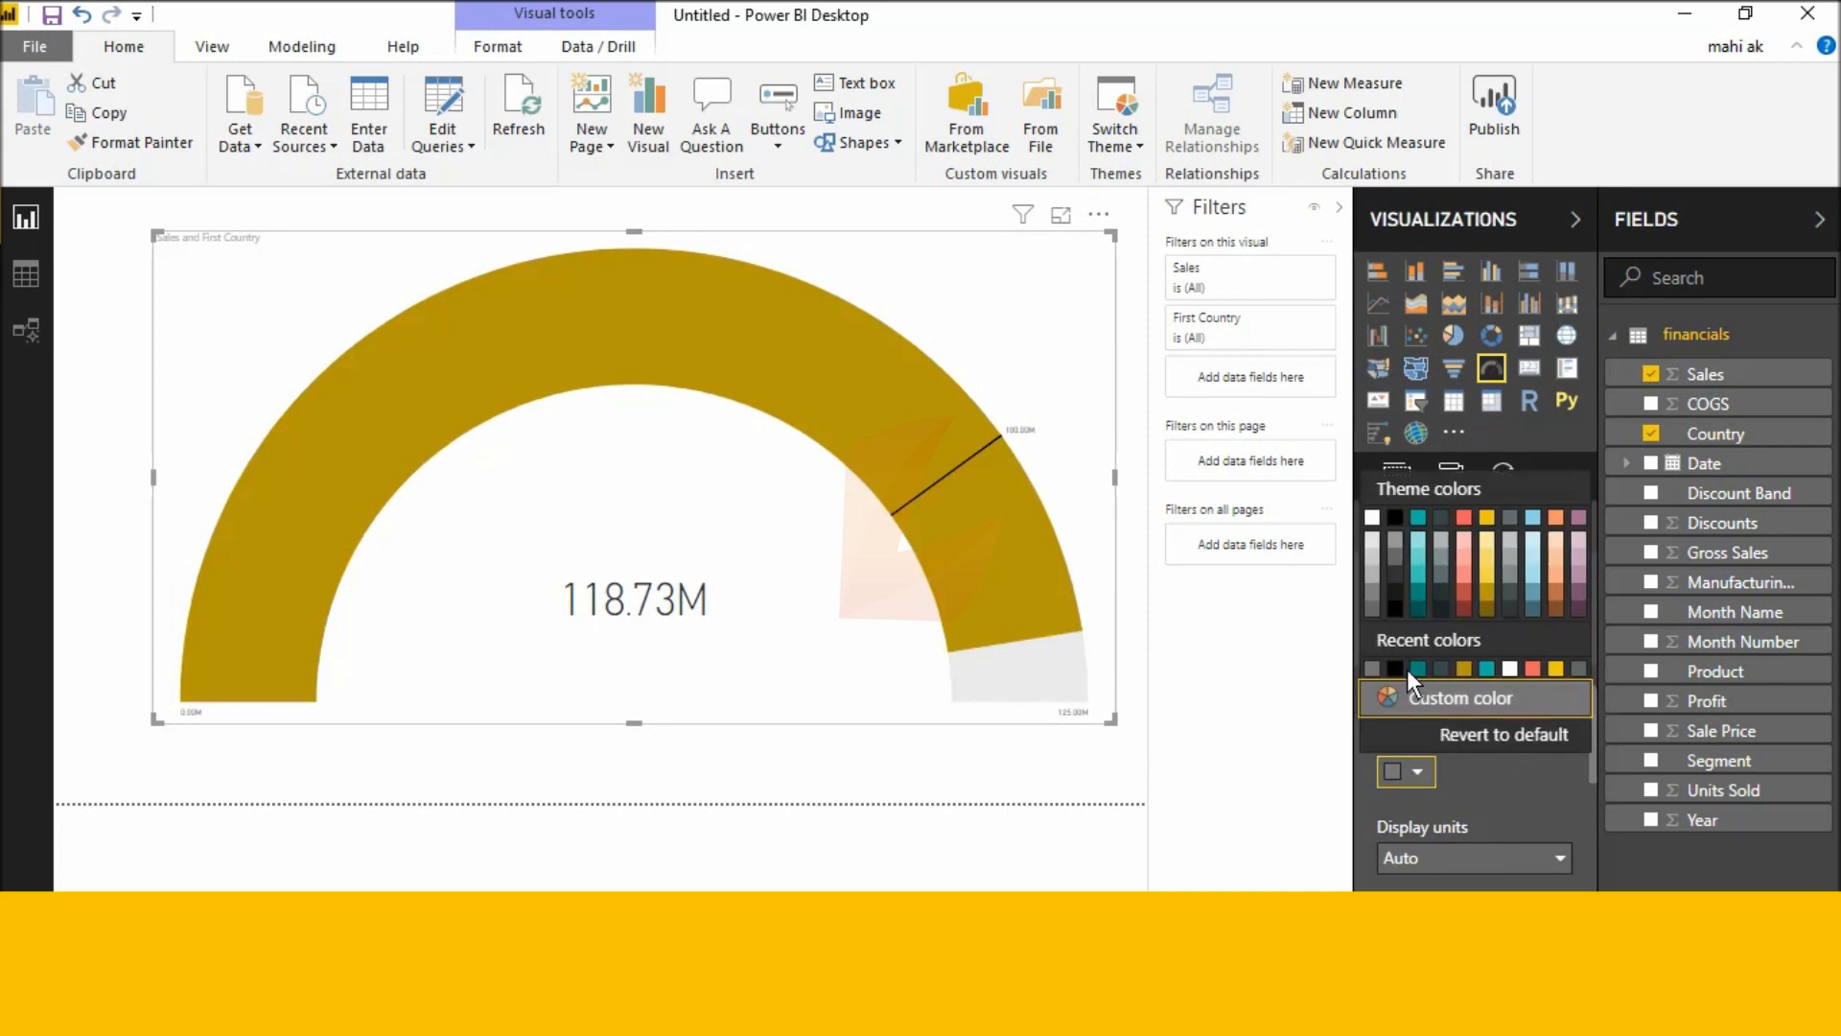
pyautogui.click(1417, 666)
# Increase the data labels' text size to 15
pyautogui.scroll(-3, 1442, 712)
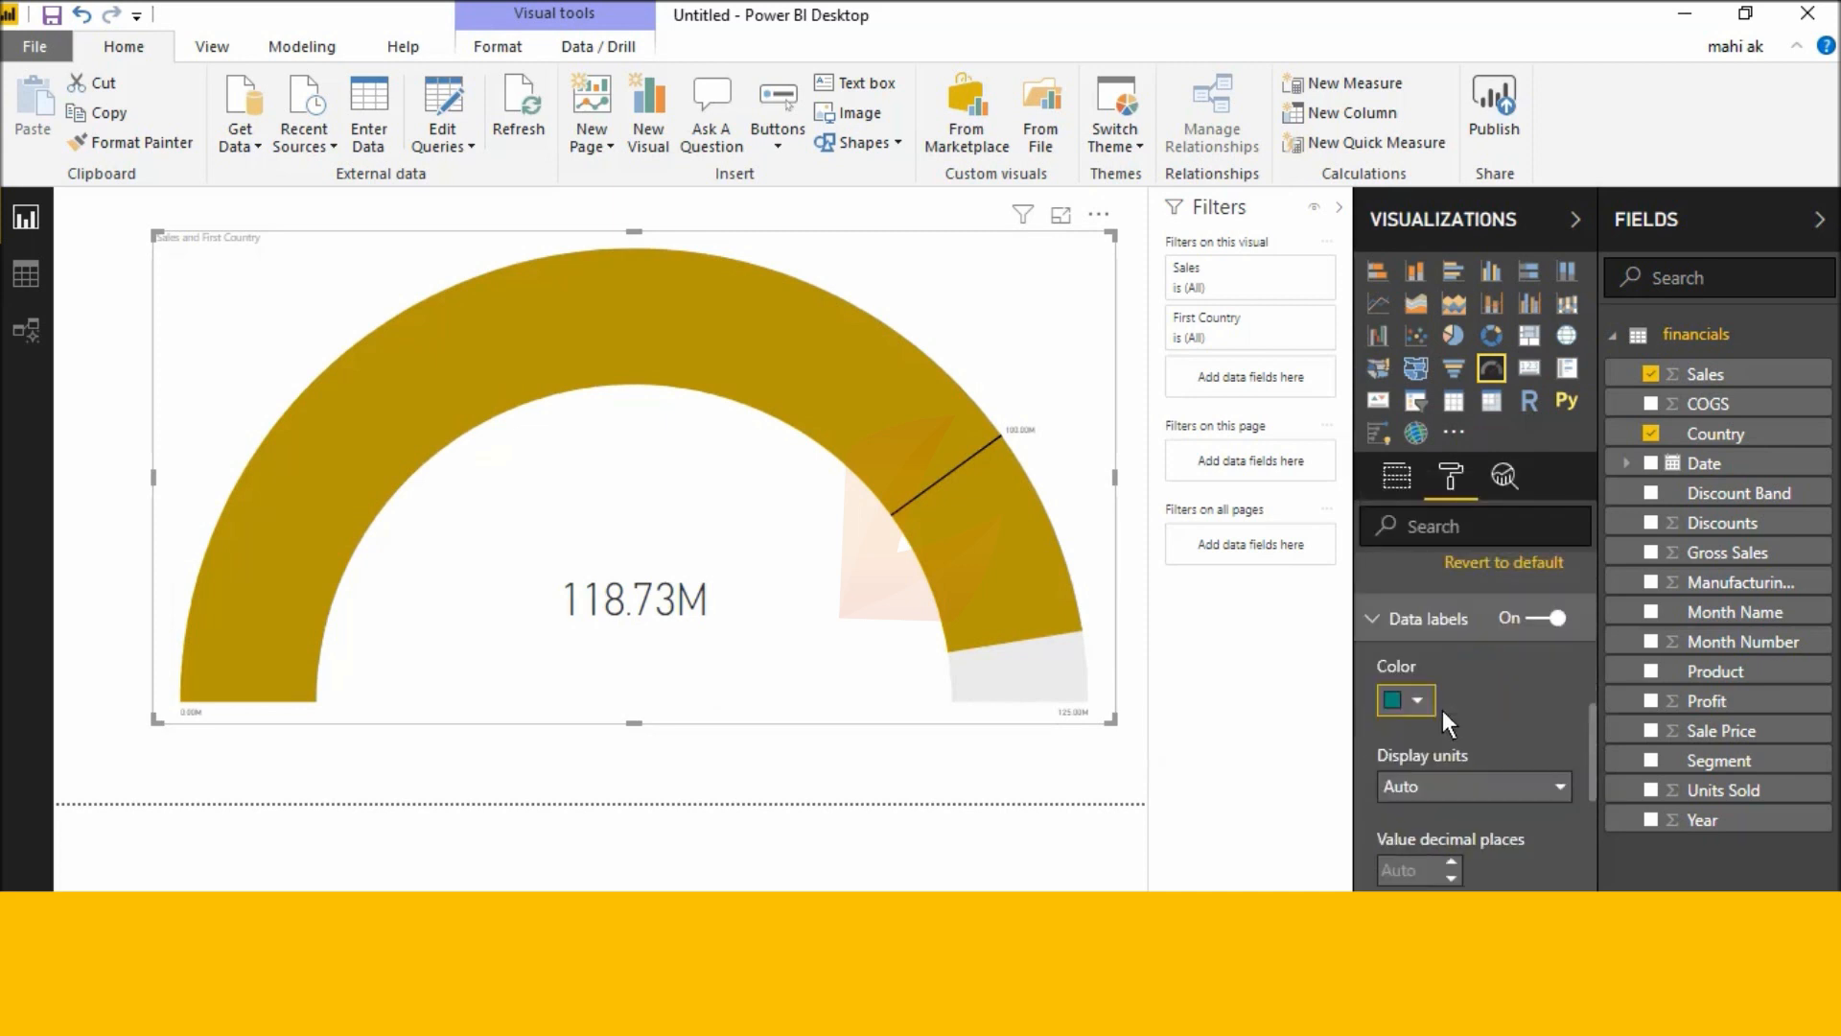
pyautogui.click(1453, 749)
pyautogui.click(1453, 749)
pyautogui.click(1452, 748)
pyautogui.click(1453, 749)
pyautogui.click(1453, 749)
pyautogui.click(1453, 749)
pyautogui.click(1453, 748)
# Try the Thousands and None display units on the data labels and return them to Auto
pyautogui.scroll(3, 1458, 751)
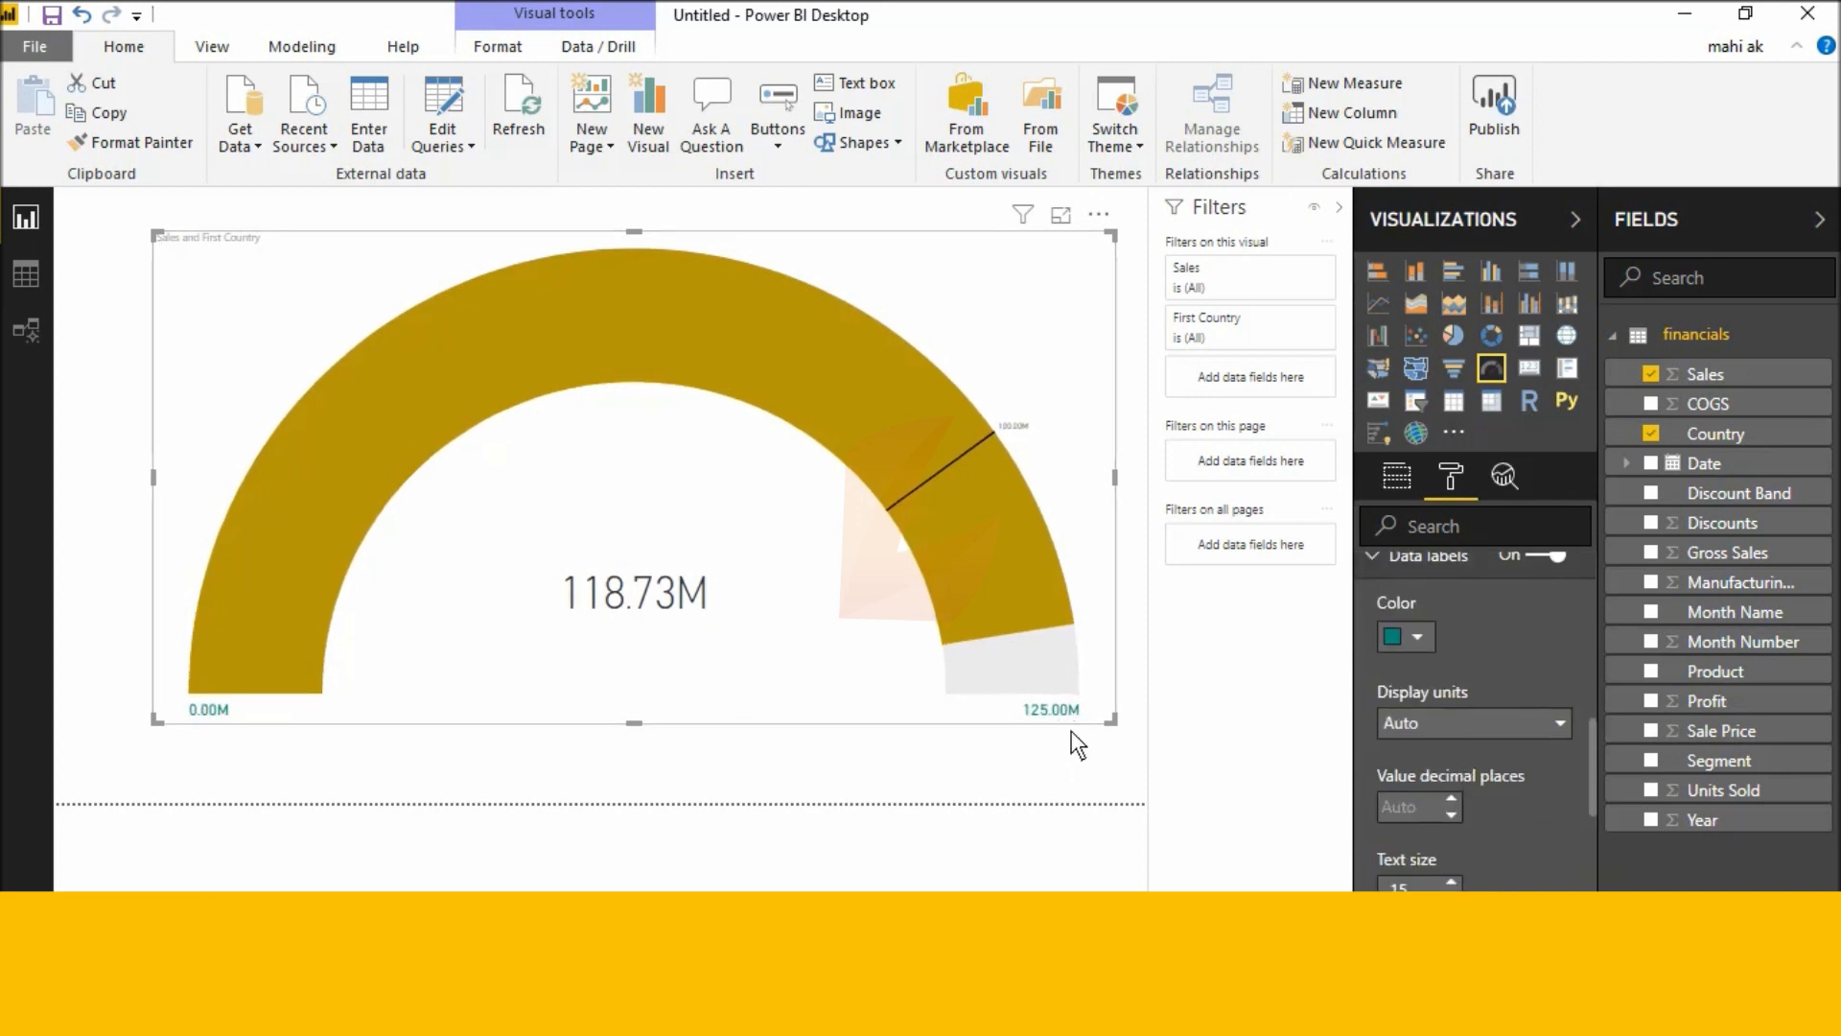
pyautogui.click(1486, 729)
pyautogui.click(1494, 812)
pyautogui.click(1425, 719)
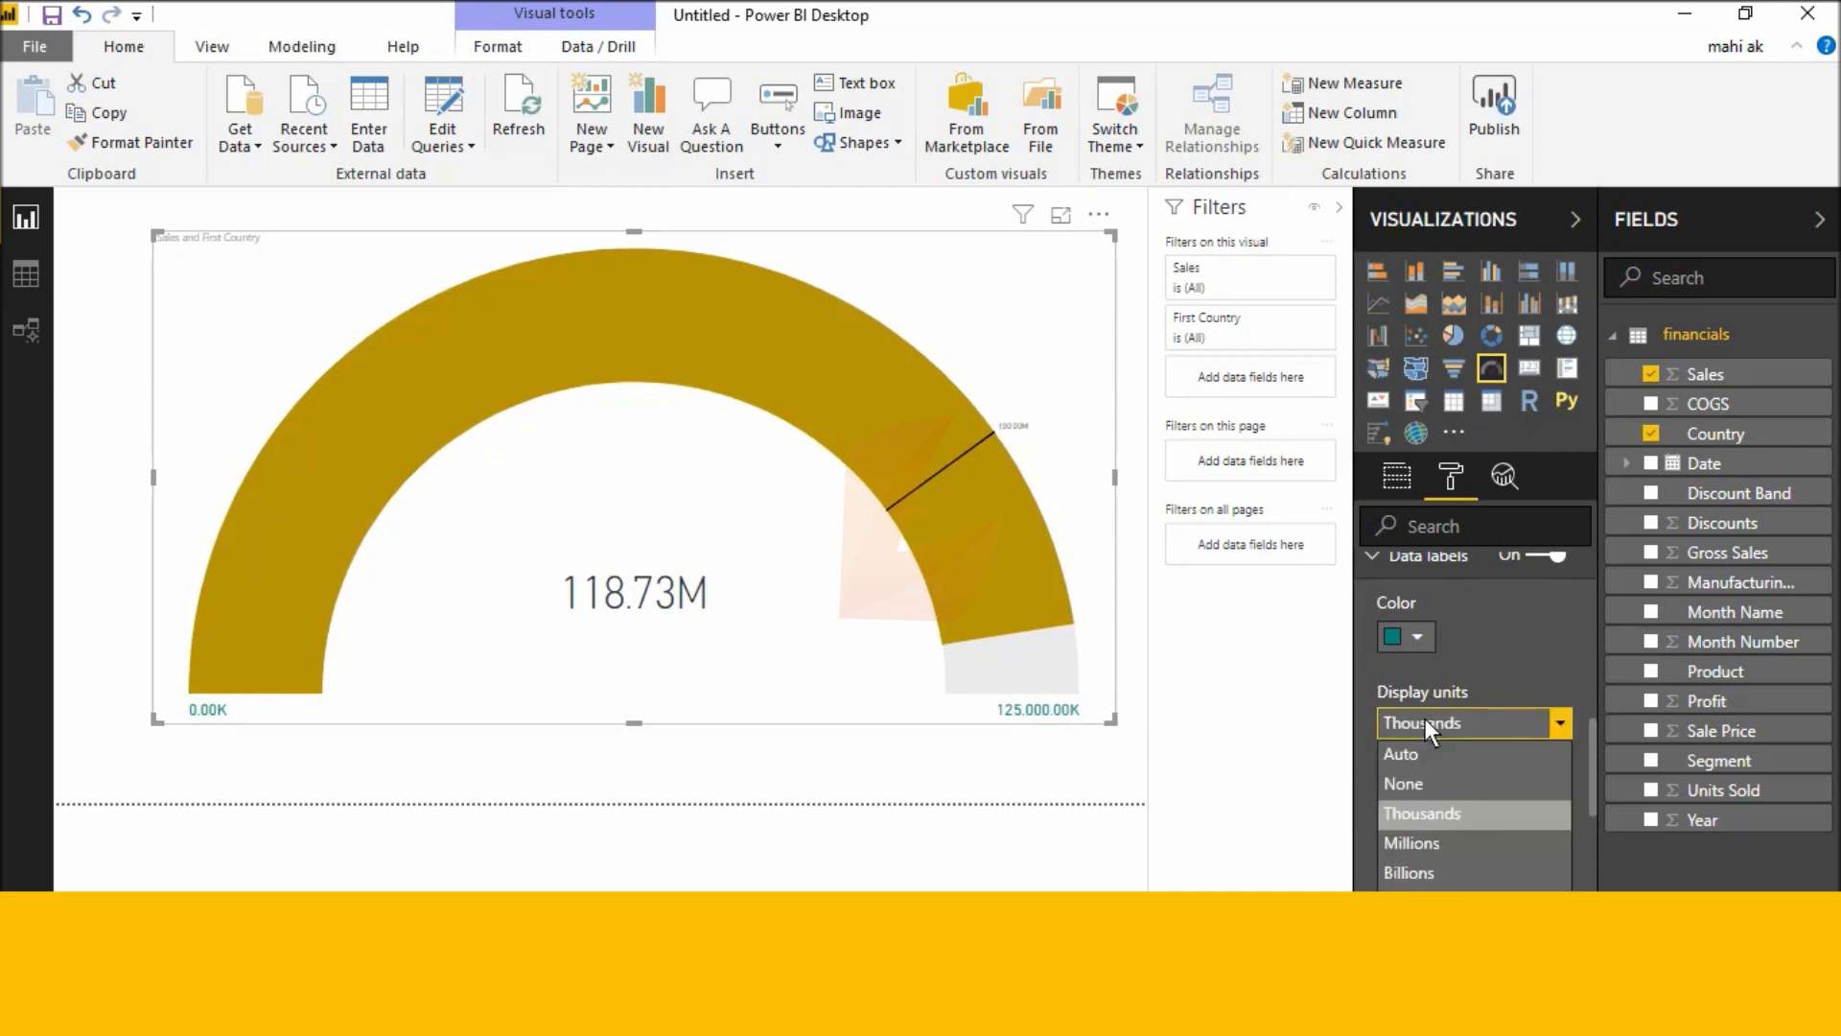
pyautogui.click(1453, 783)
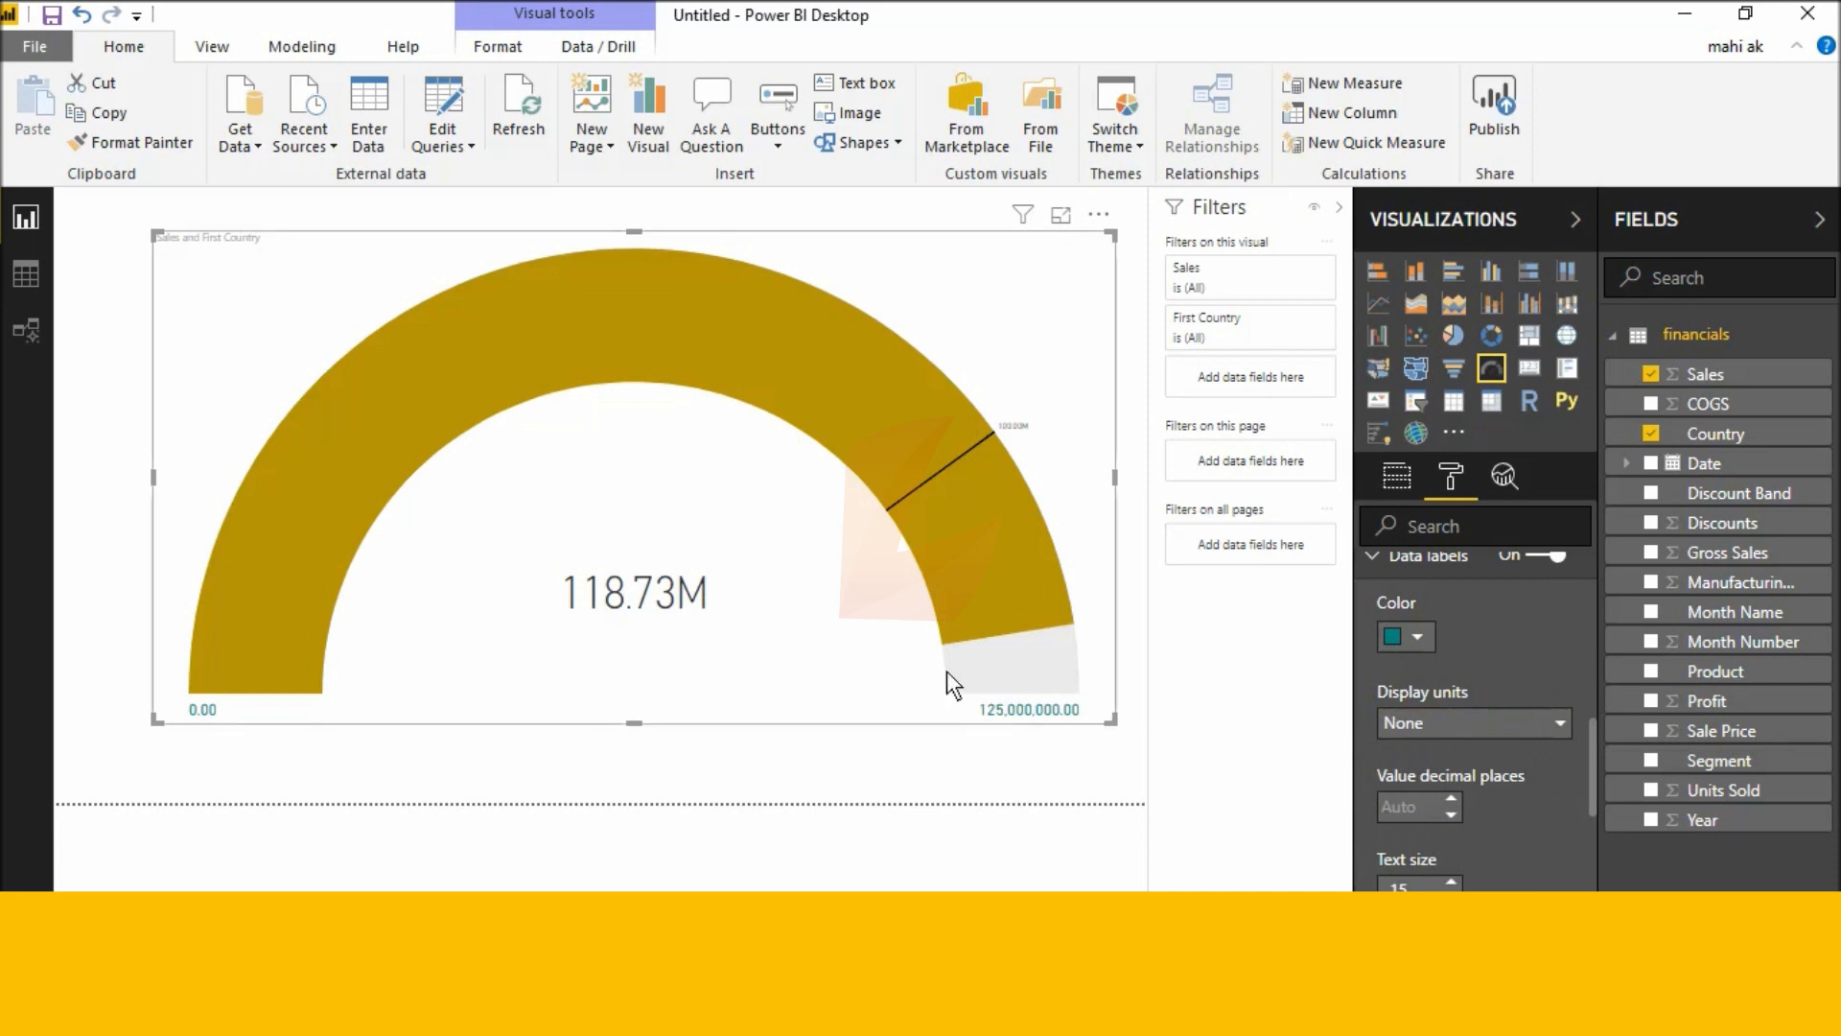
pyautogui.click(1431, 725)
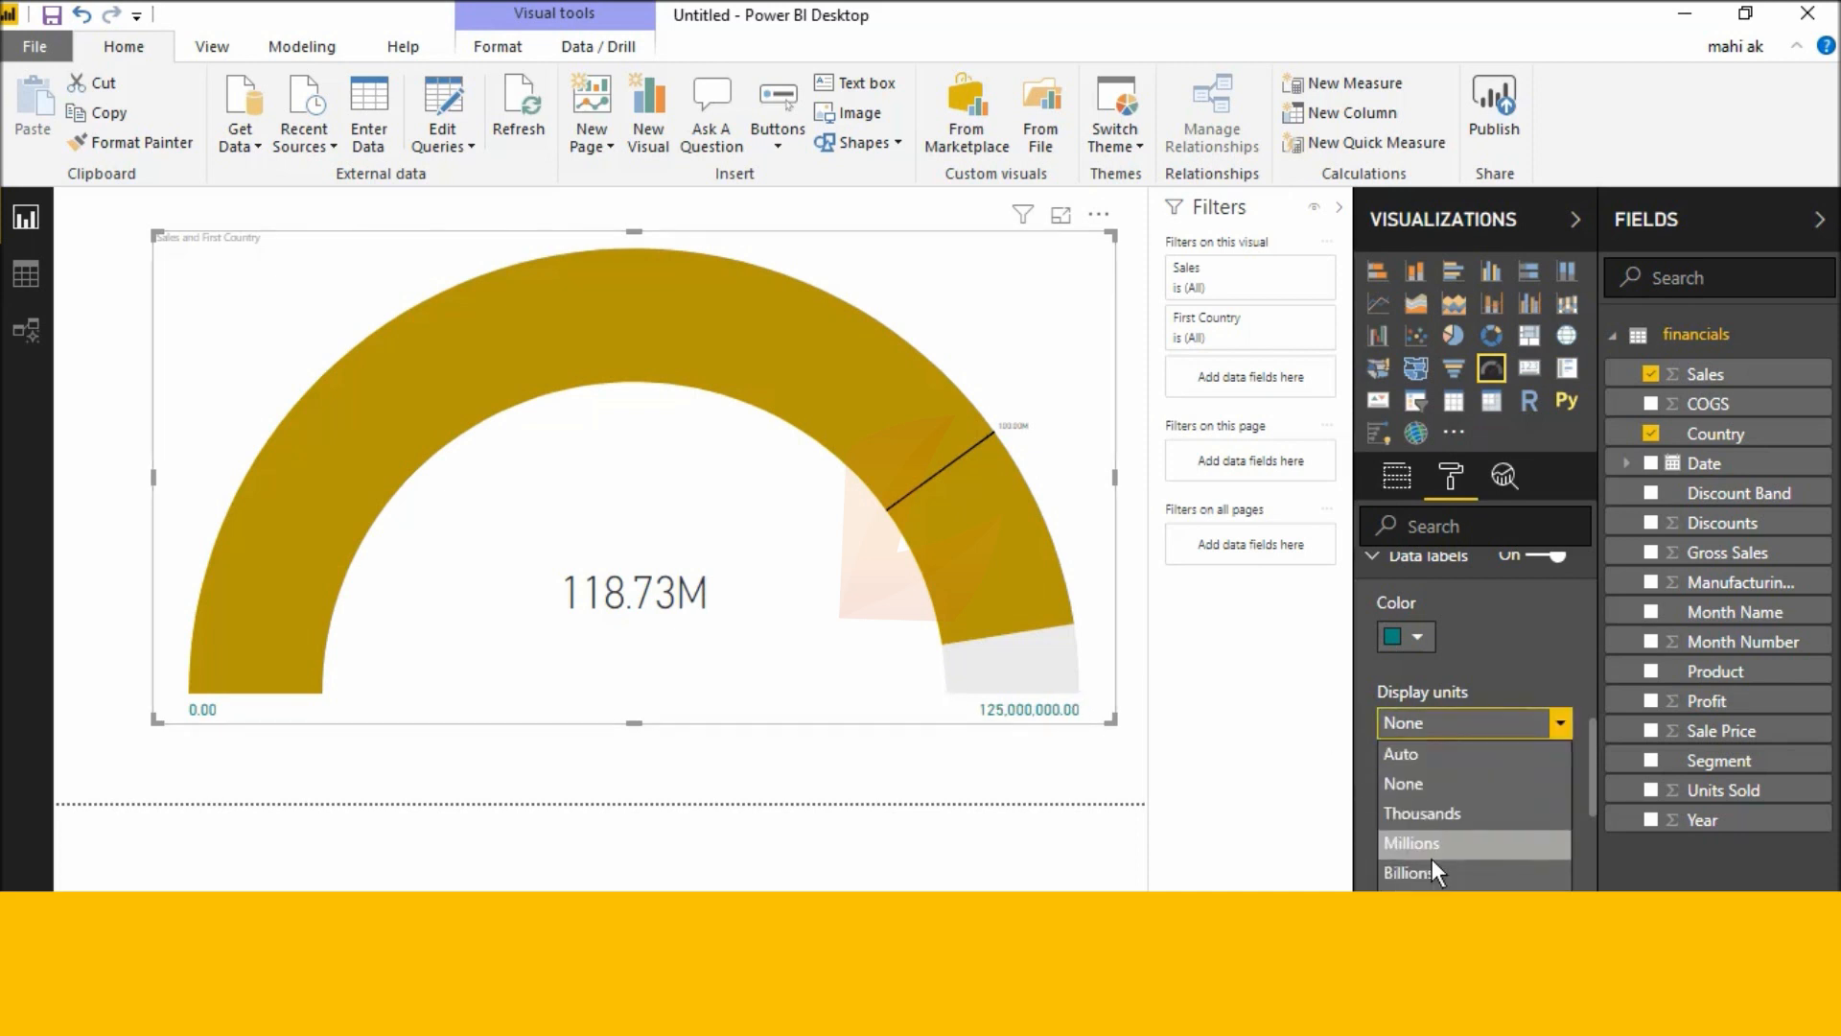
pyautogui.click(1417, 760)
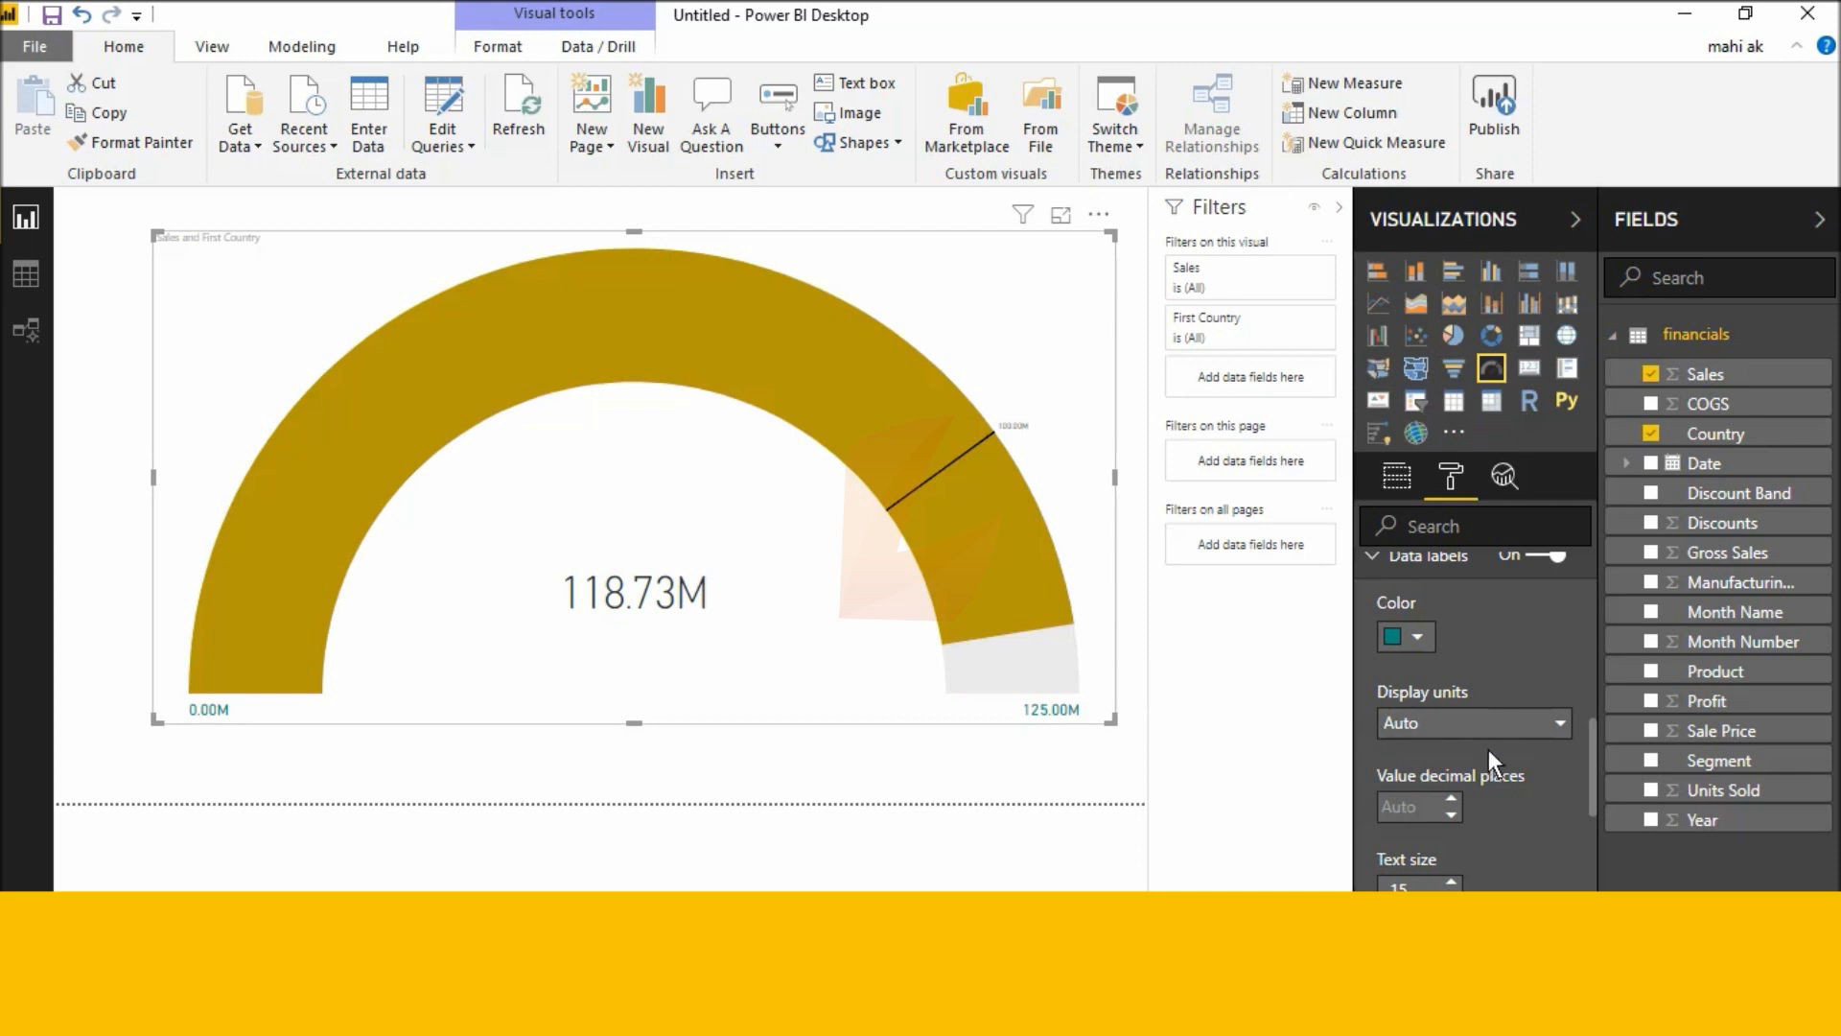
# Increase the data labels' text size to 24 and set their value decimal places to 1
pyautogui.scroll(-2, 1448, 758)
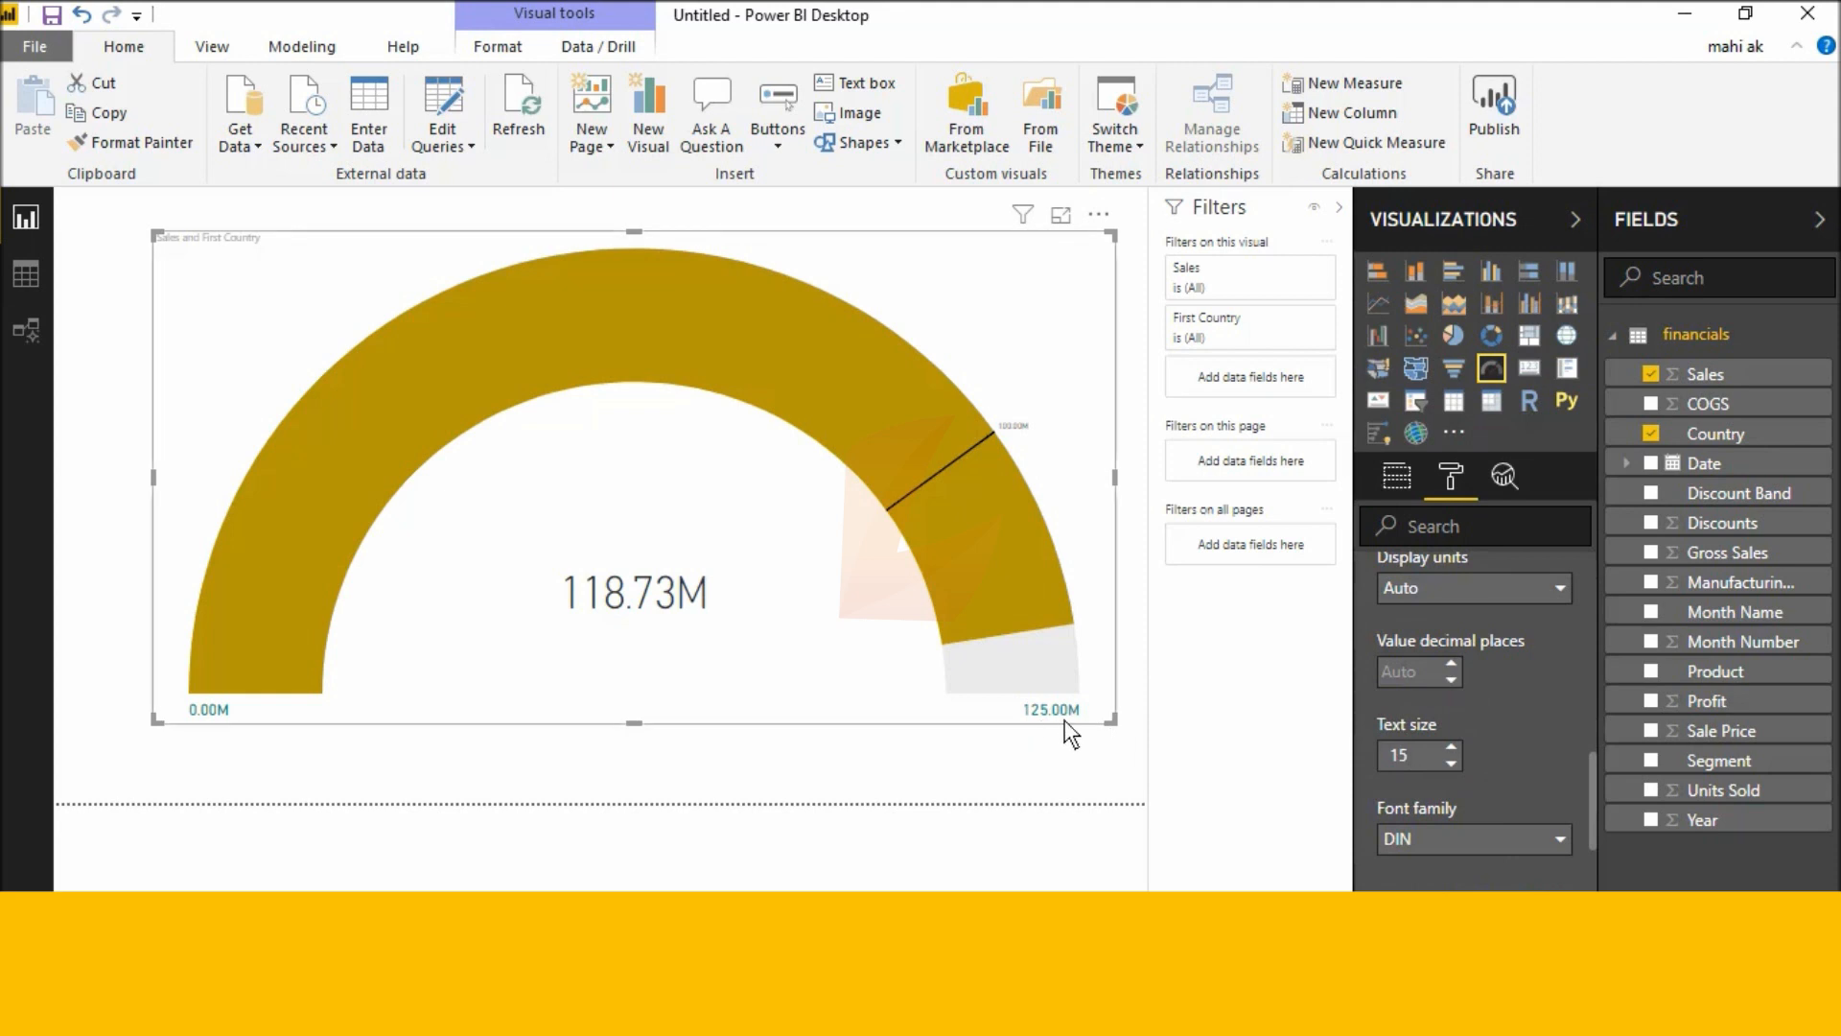
pyautogui.click(1452, 748)
pyautogui.click(1451, 748)
pyautogui.click(1452, 748)
pyautogui.click(1452, 748)
pyautogui.click(1451, 748)
pyautogui.click(1452, 748)
pyautogui.click(1452, 748)
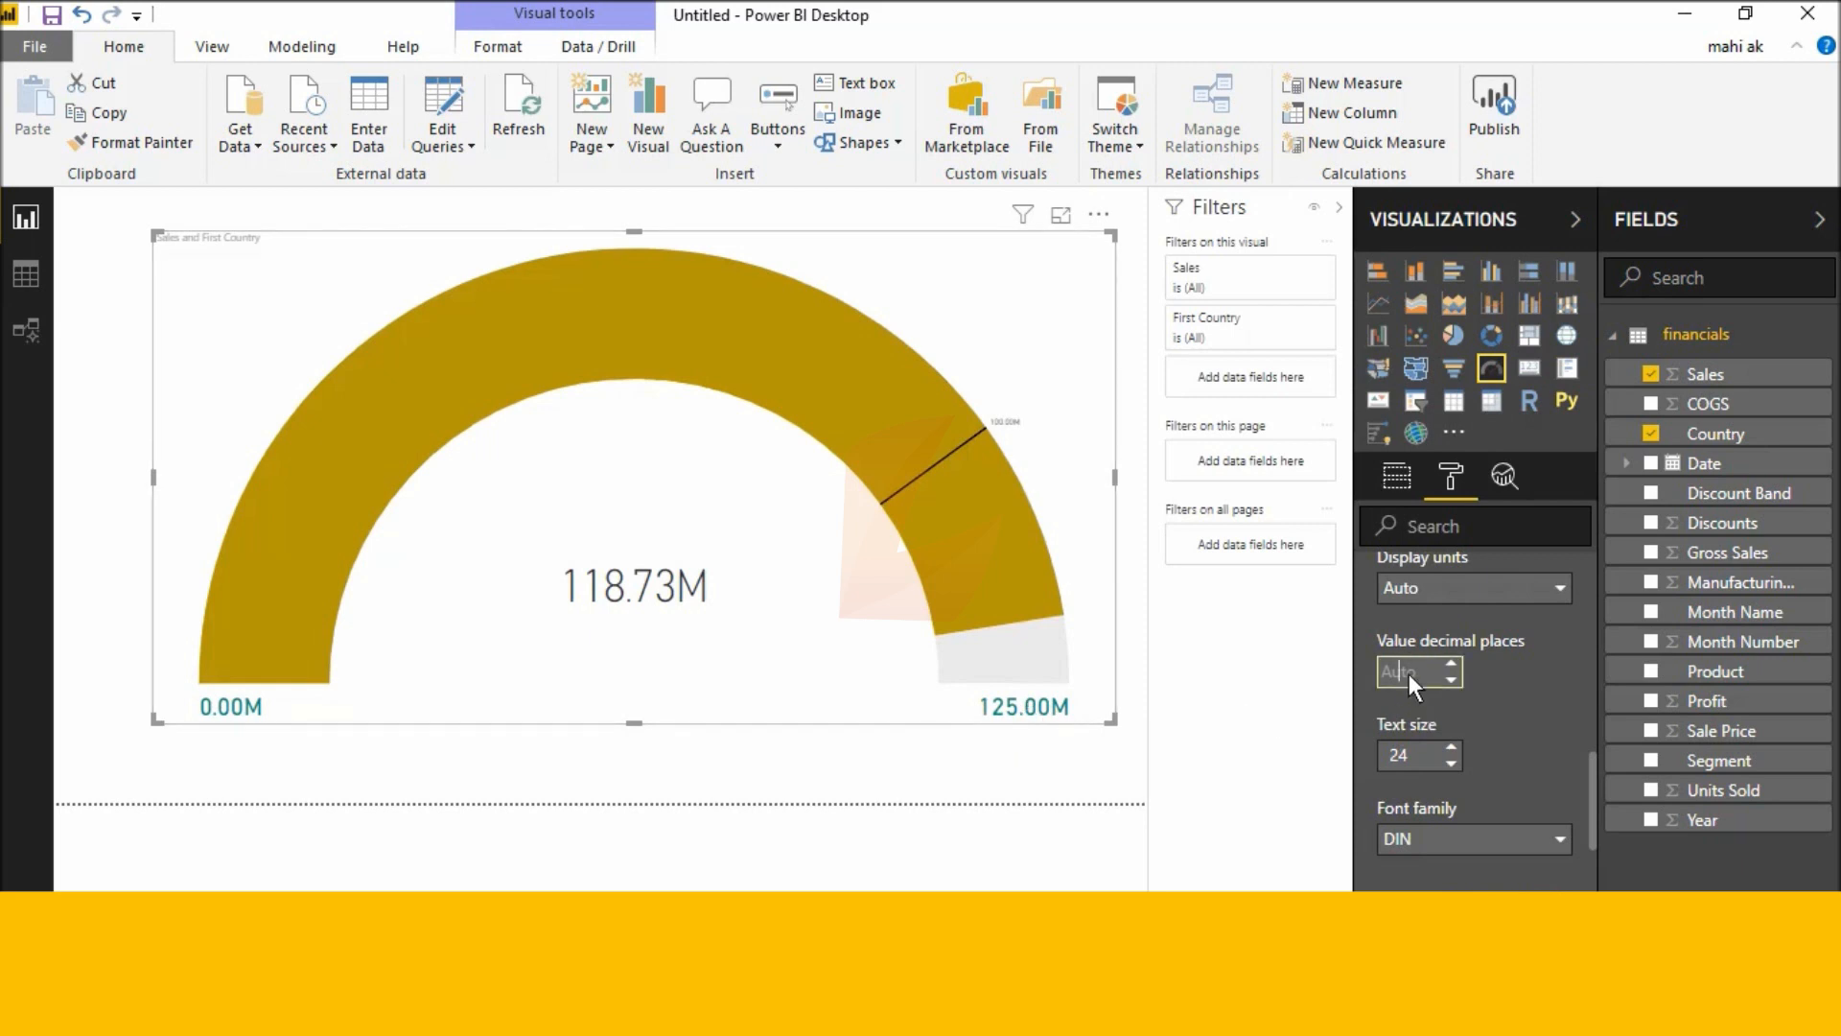
pyautogui.write('1')
# Change the data labels' font family to Arial Black
pyautogui.scroll(-2, 1486, 746)
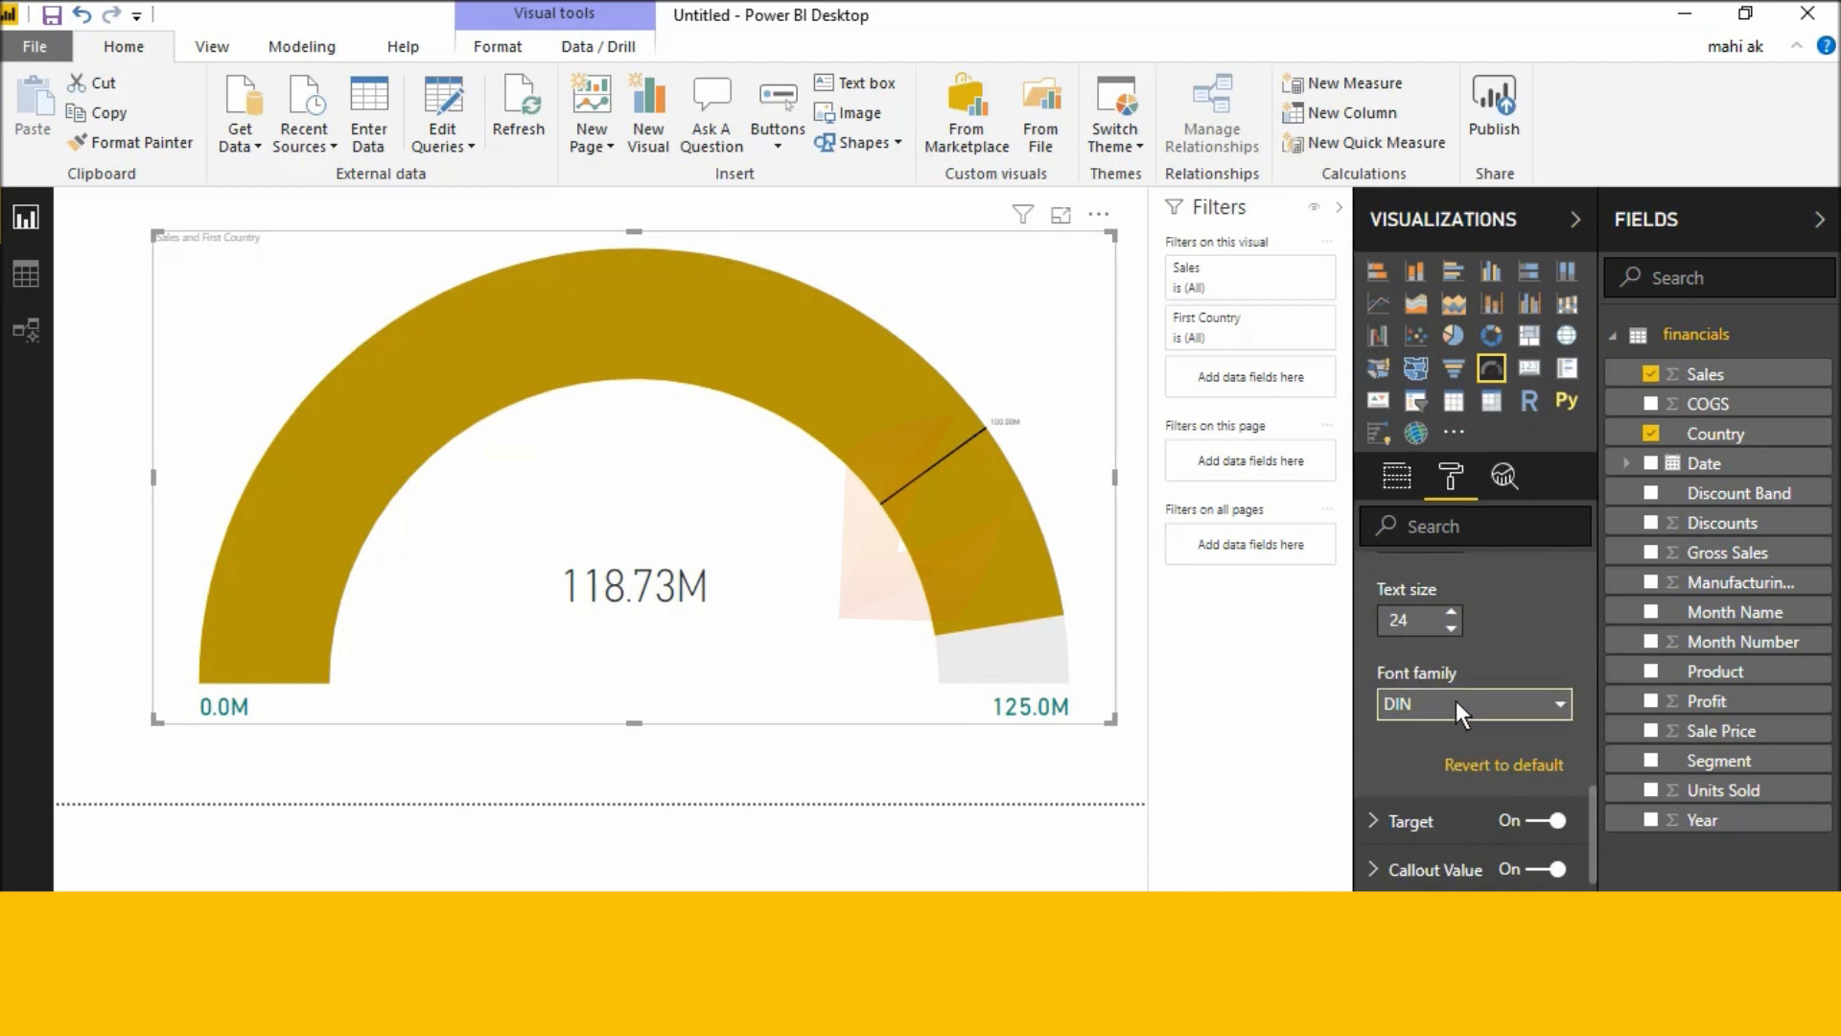
pyautogui.click(1410, 700)
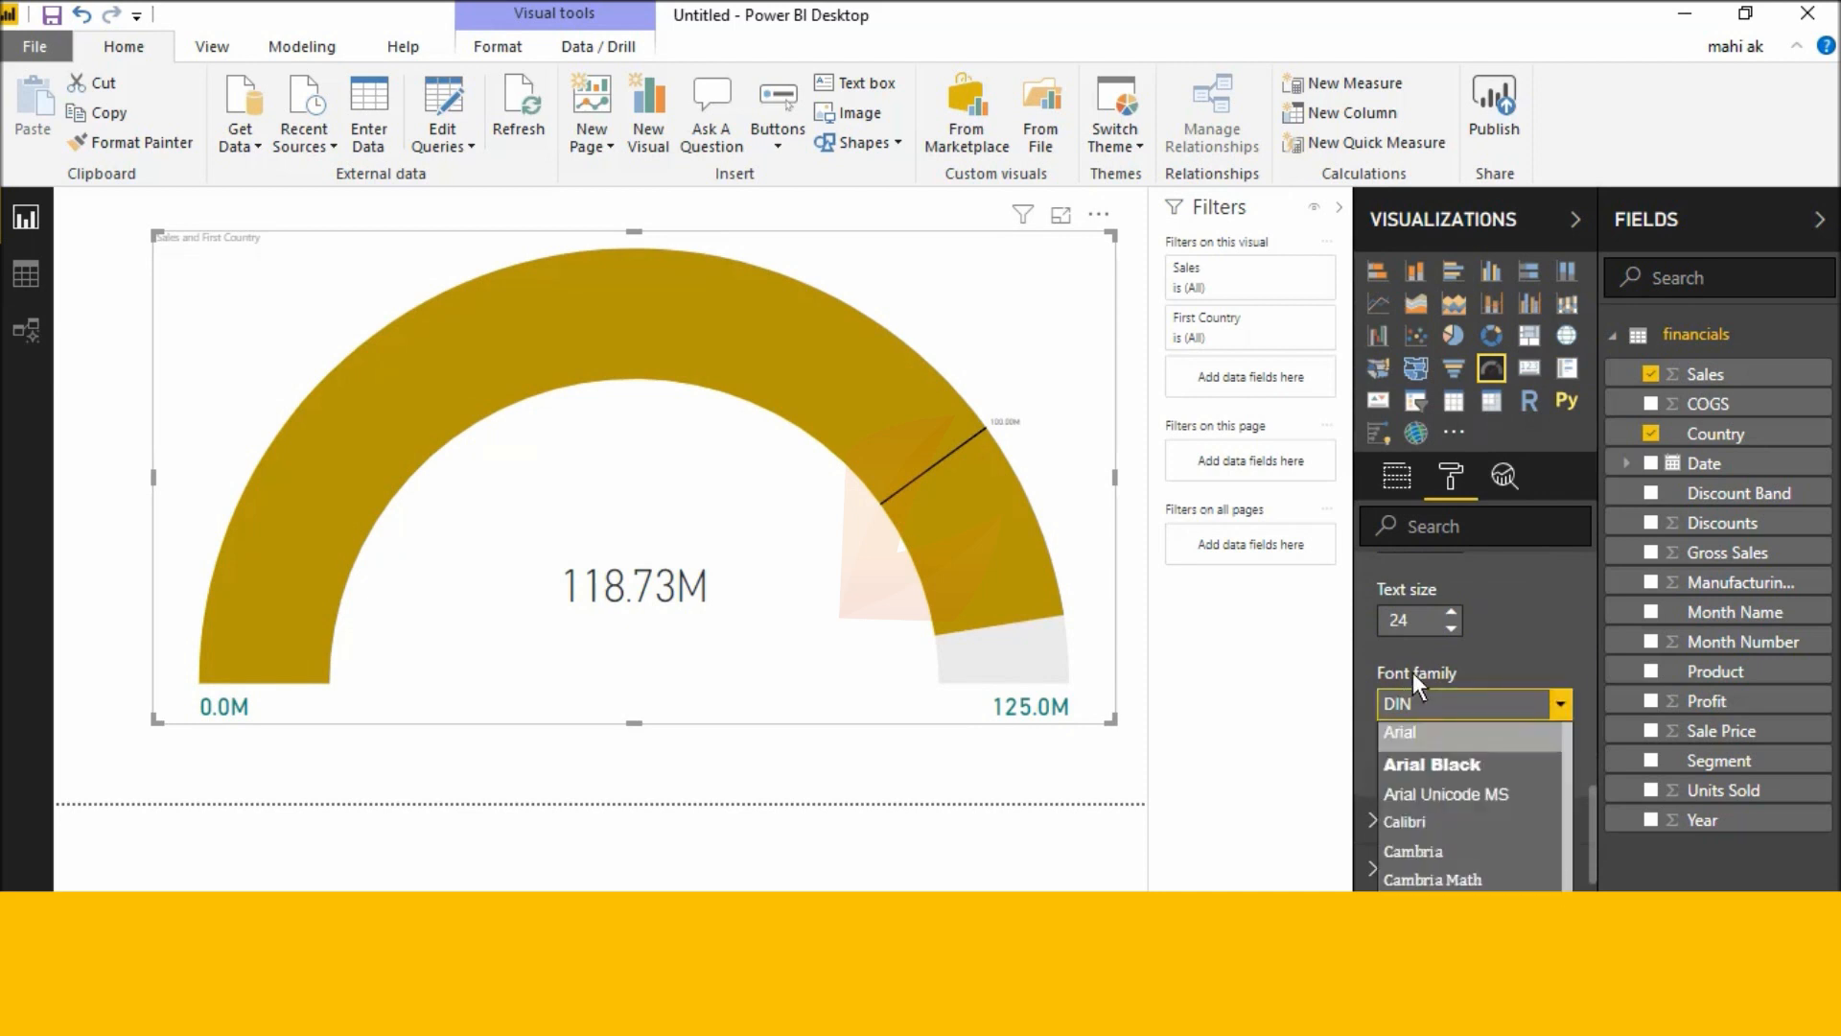
pyautogui.click(1454, 765)
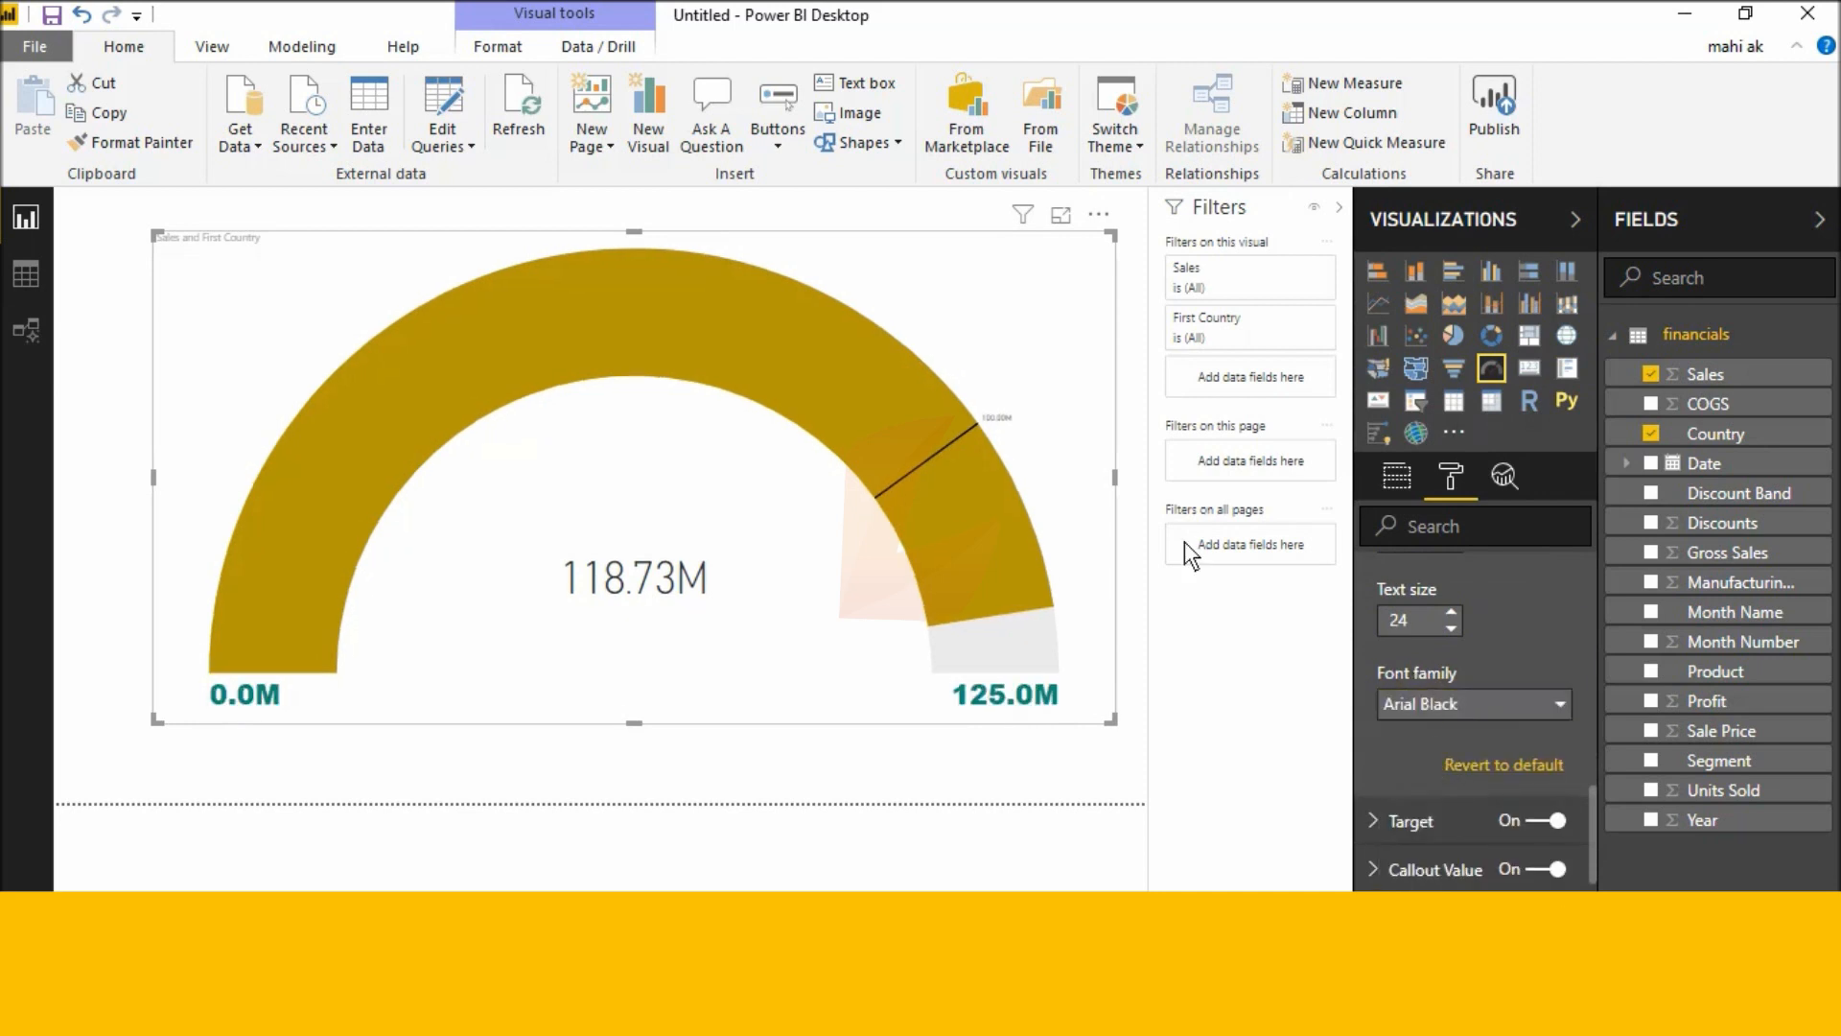
# Try the Cambria font family on the data labels and settle on Arial Unicode MS
pyautogui.click(1467, 702)
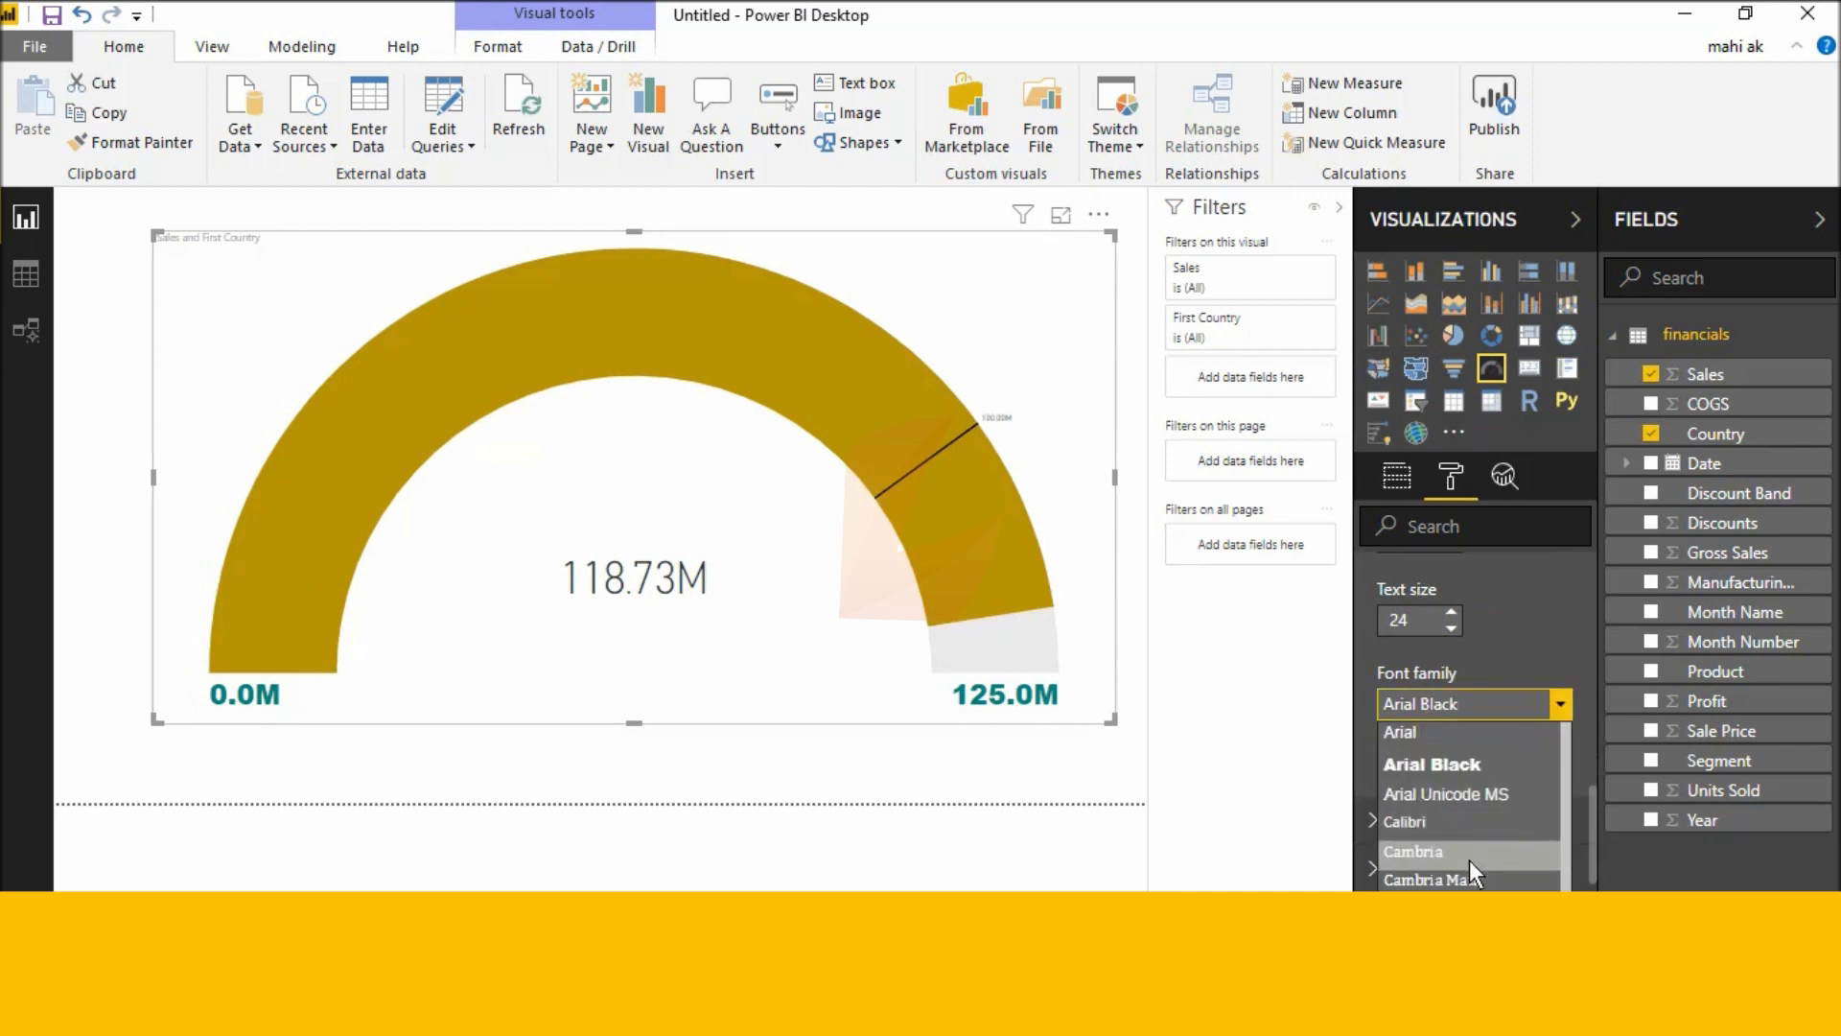
pyautogui.click(1469, 854)
pyautogui.click(1459, 715)
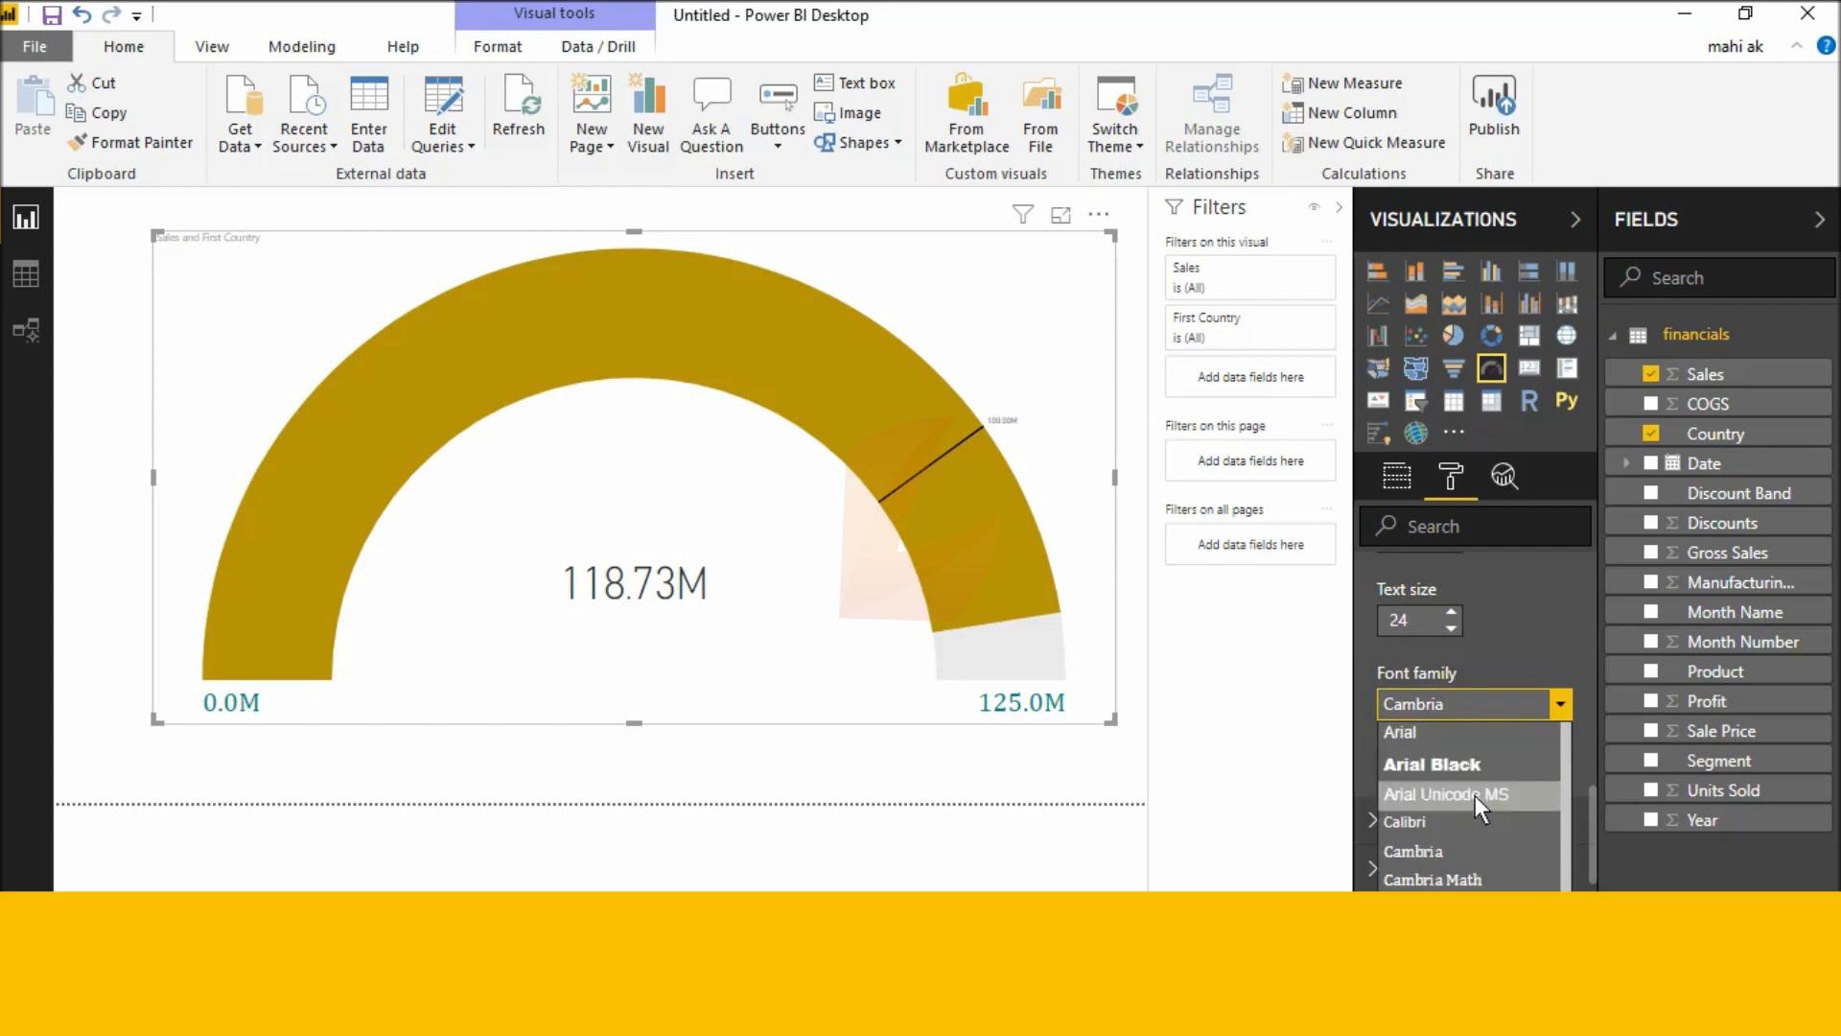
pyautogui.click(1475, 802)
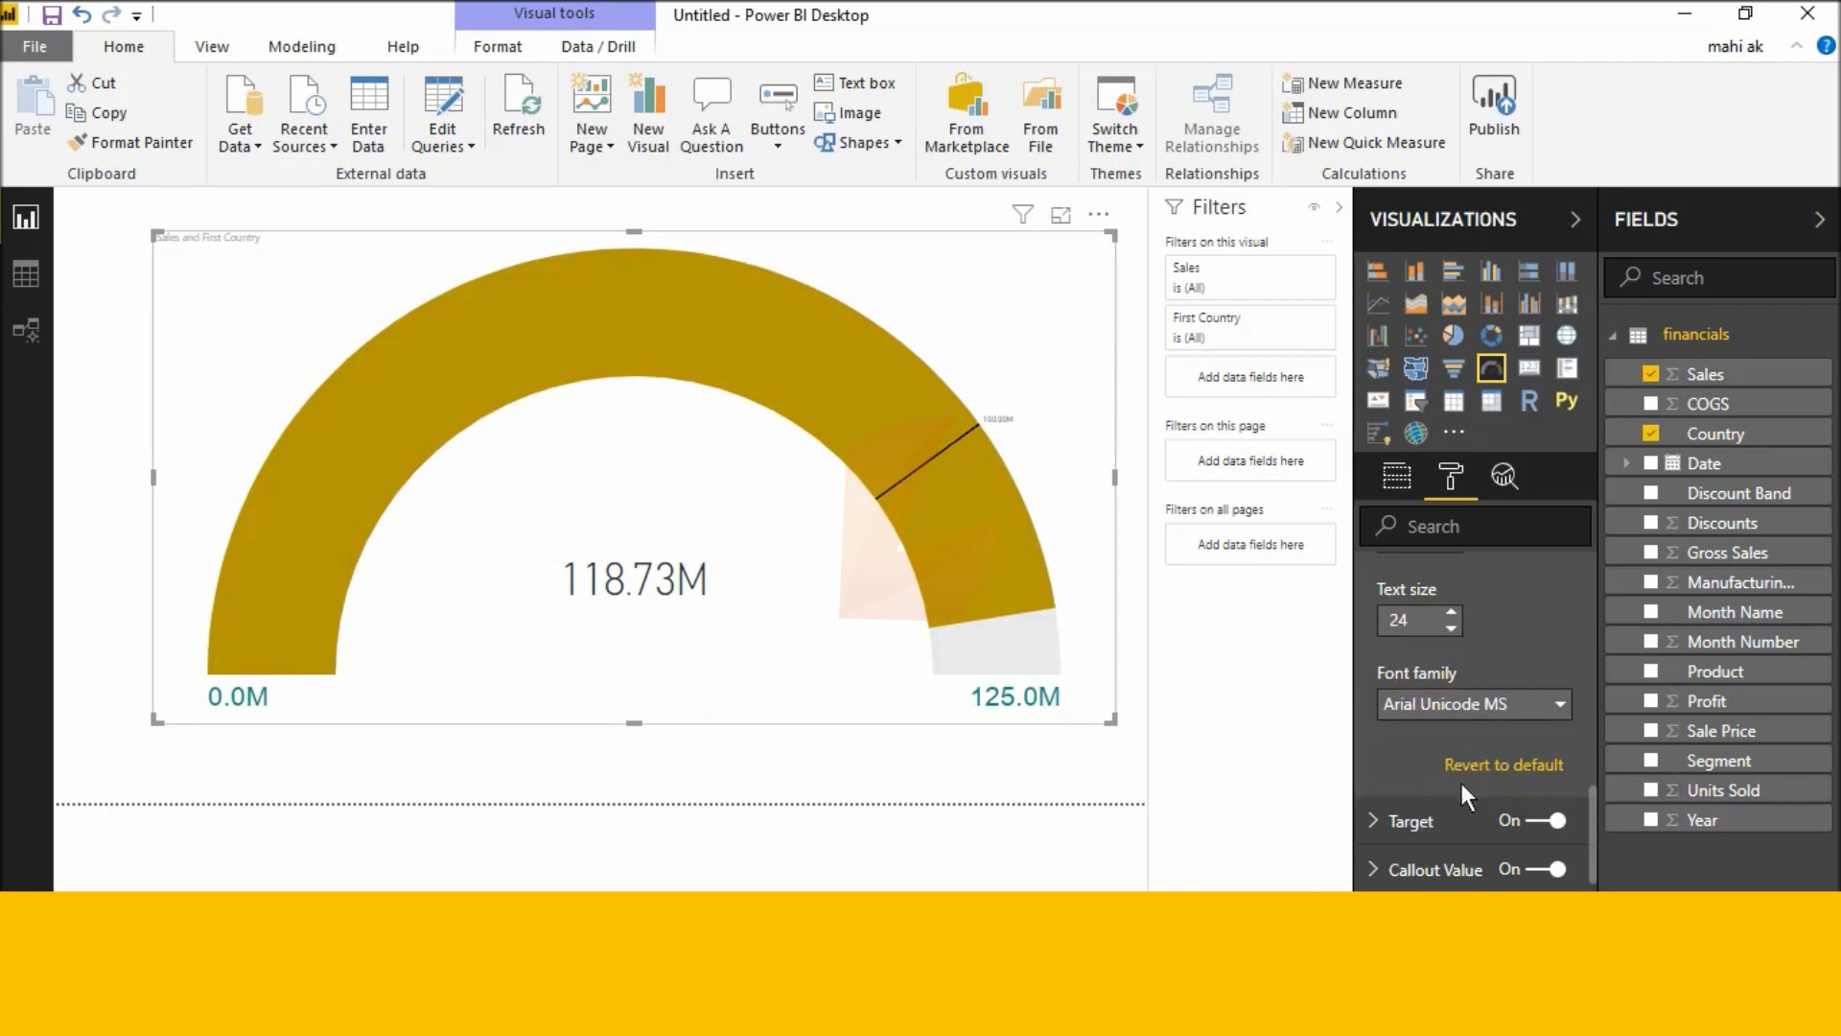
# Expand the target's formatting options and change the target label's color to a muted blue theme shade
pyautogui.click(1532, 819)
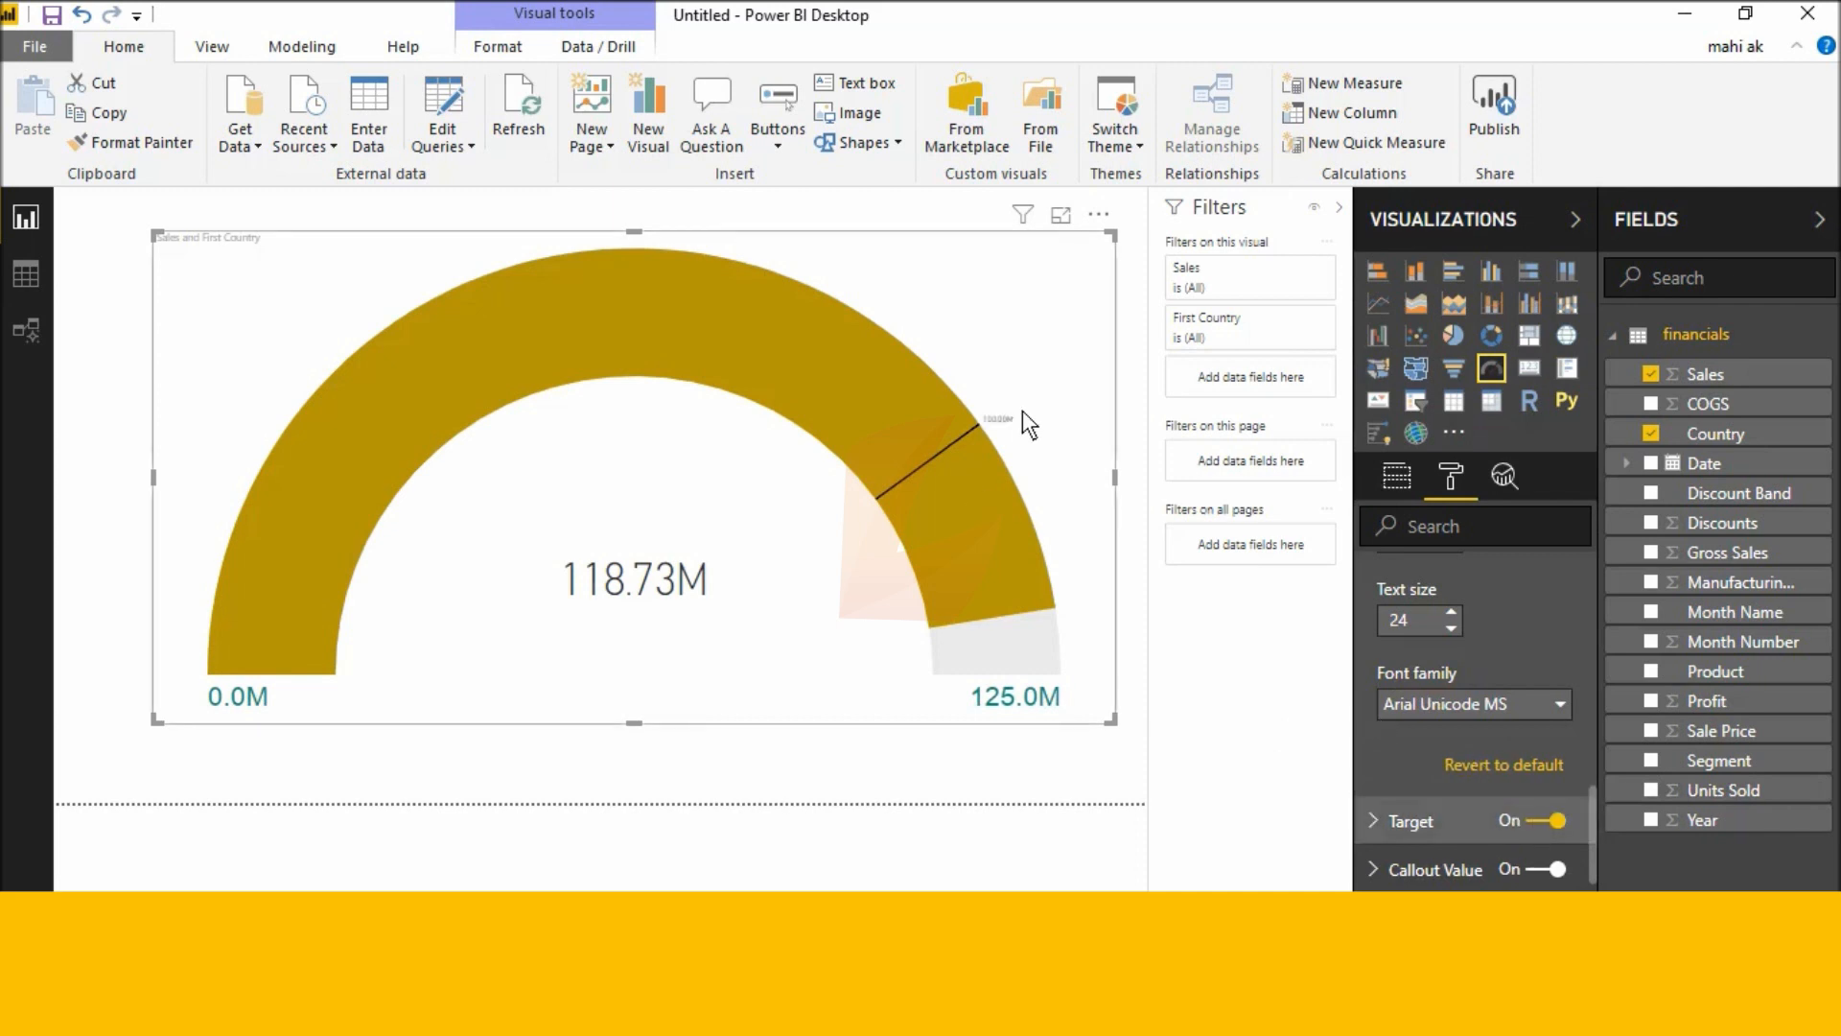
pyautogui.click(1392, 810)
pyautogui.scroll(-3, 1402, 802)
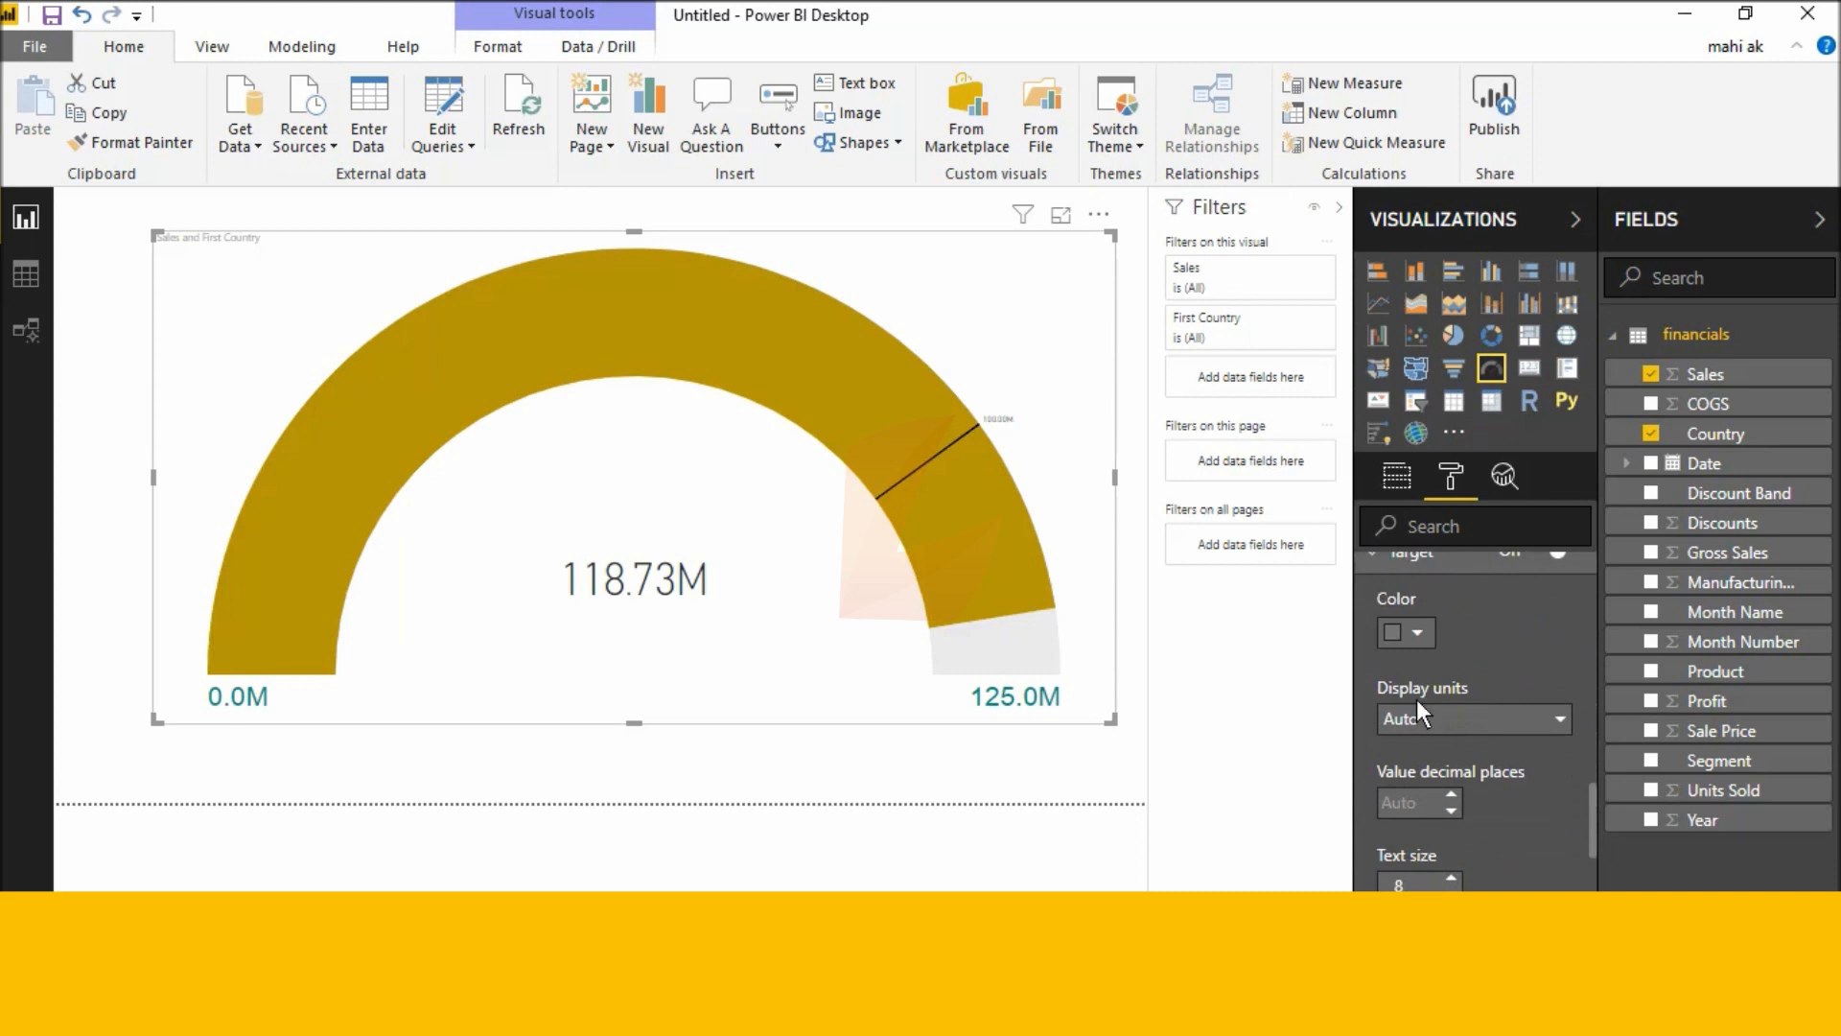
pyautogui.click(1413, 634)
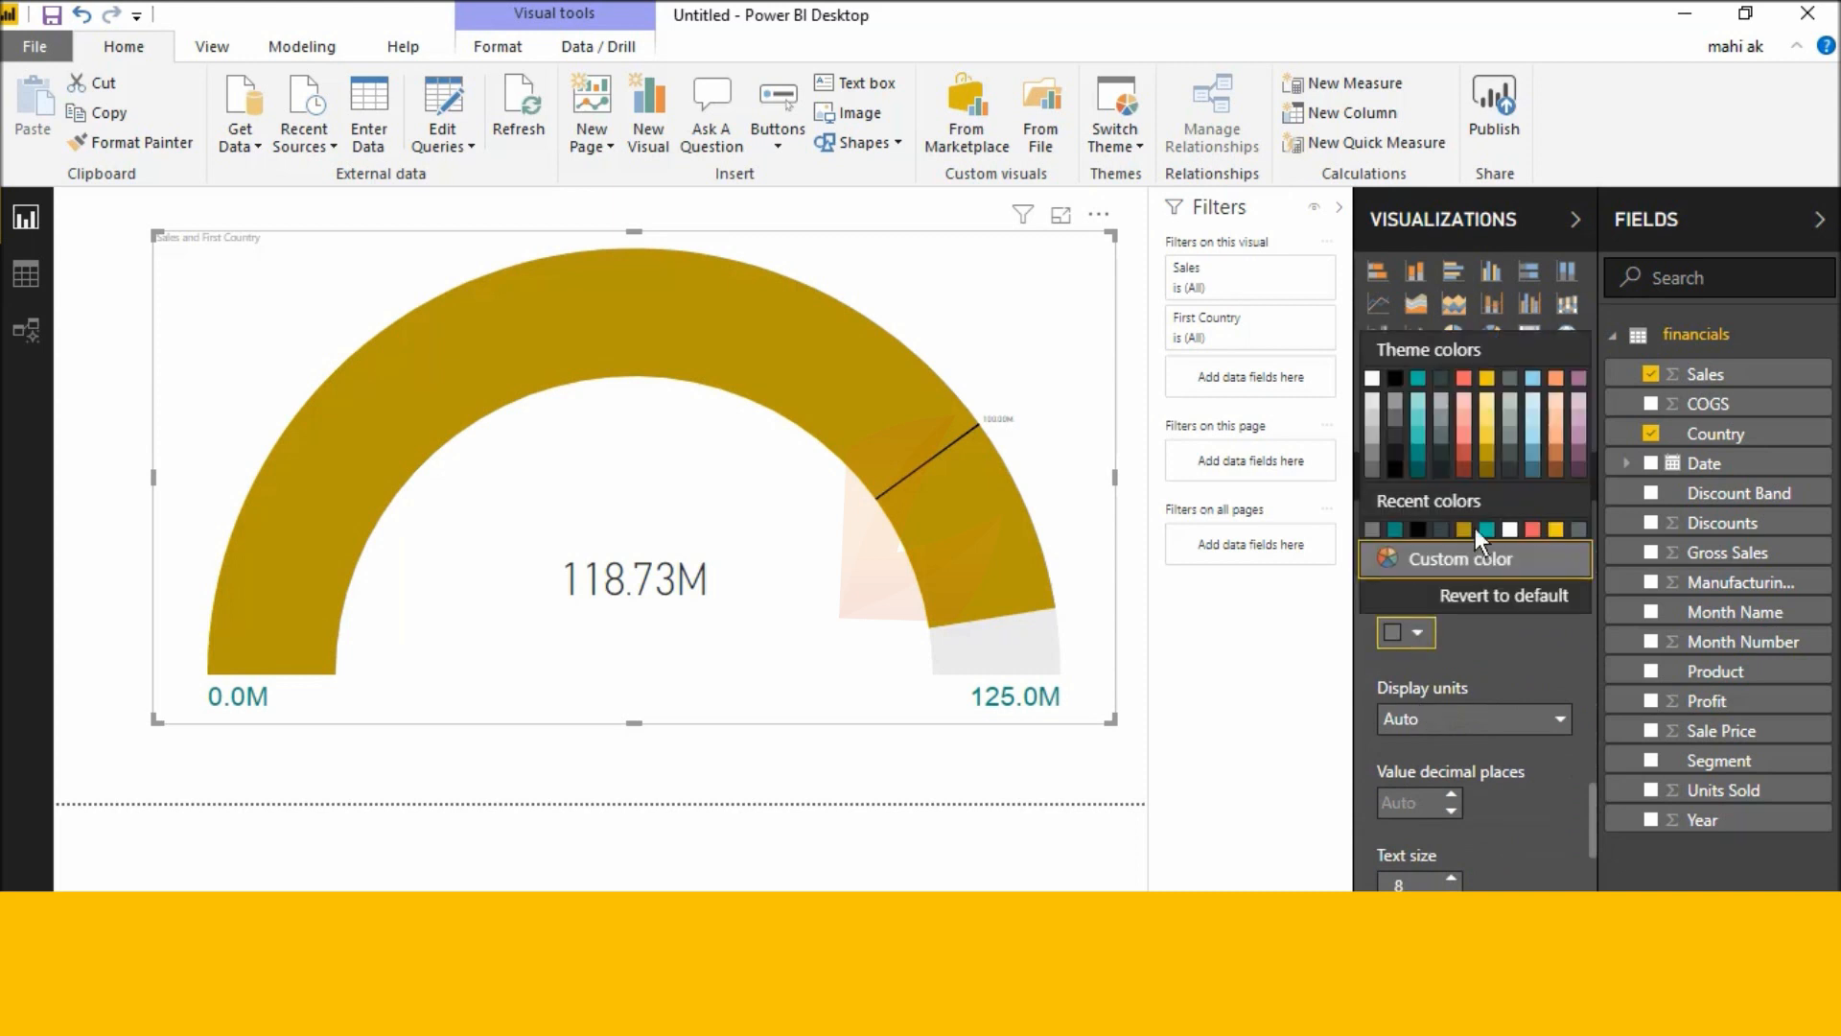
pyautogui.click(1534, 468)
# Set the target label's display units to None and increase its text size to 15
pyautogui.scroll(-2, 1515, 744)
pyautogui.click(1484, 593)
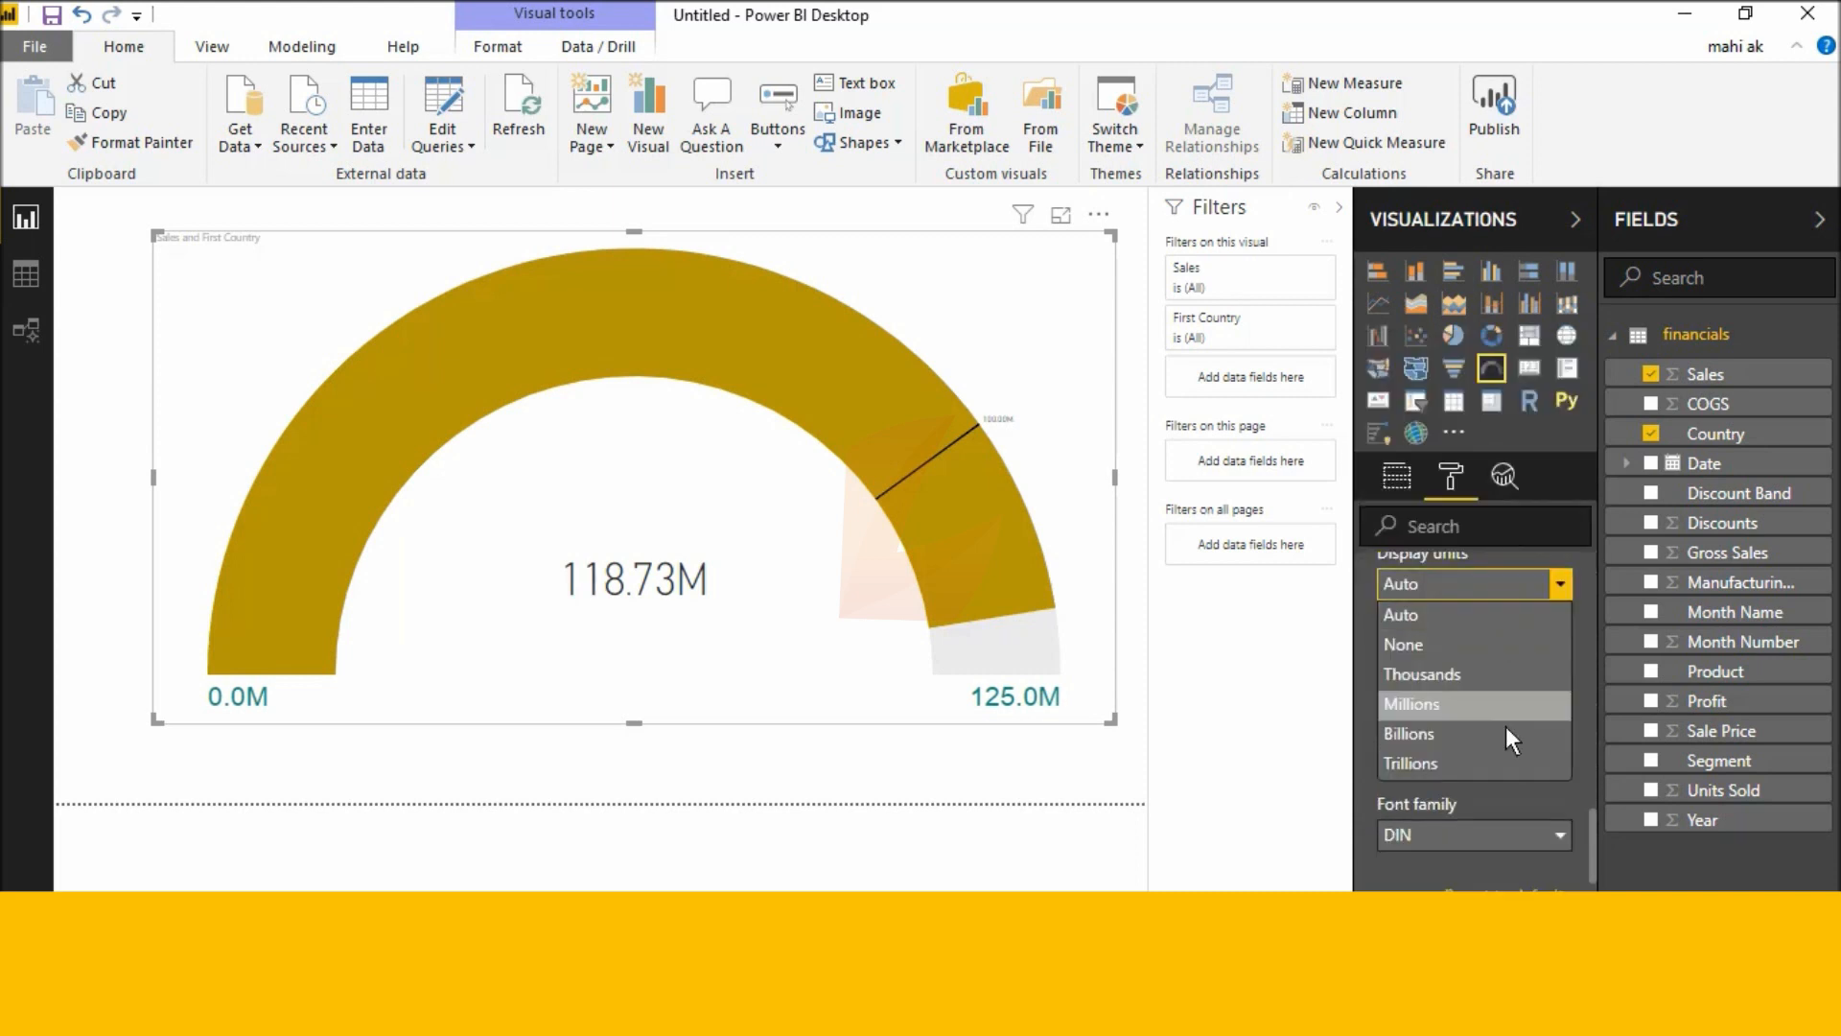
pyautogui.click(1482, 644)
pyautogui.click(1452, 744)
pyautogui.click(1452, 744)
pyautogui.click(1451, 744)
pyautogui.click(1452, 744)
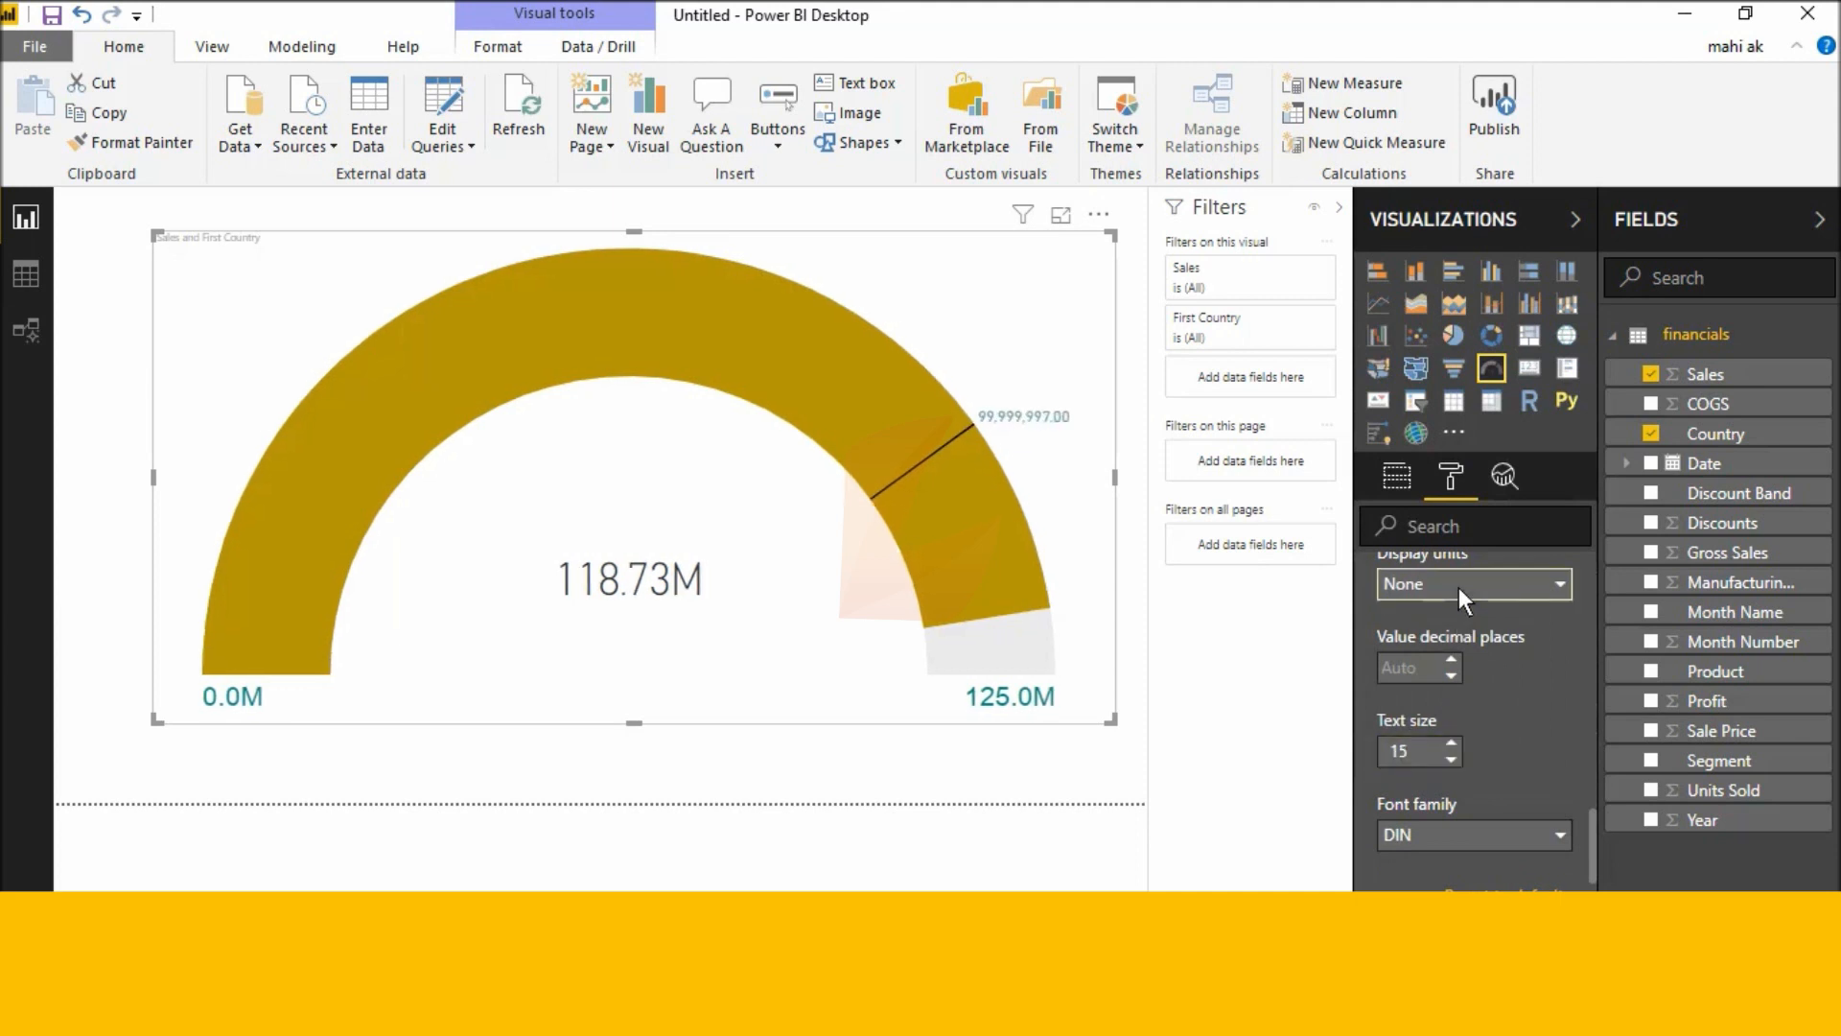
# Return the target label's display units to Auto and set its value decimal places to 1
pyautogui.click(1458, 587)
pyautogui.click(1459, 619)
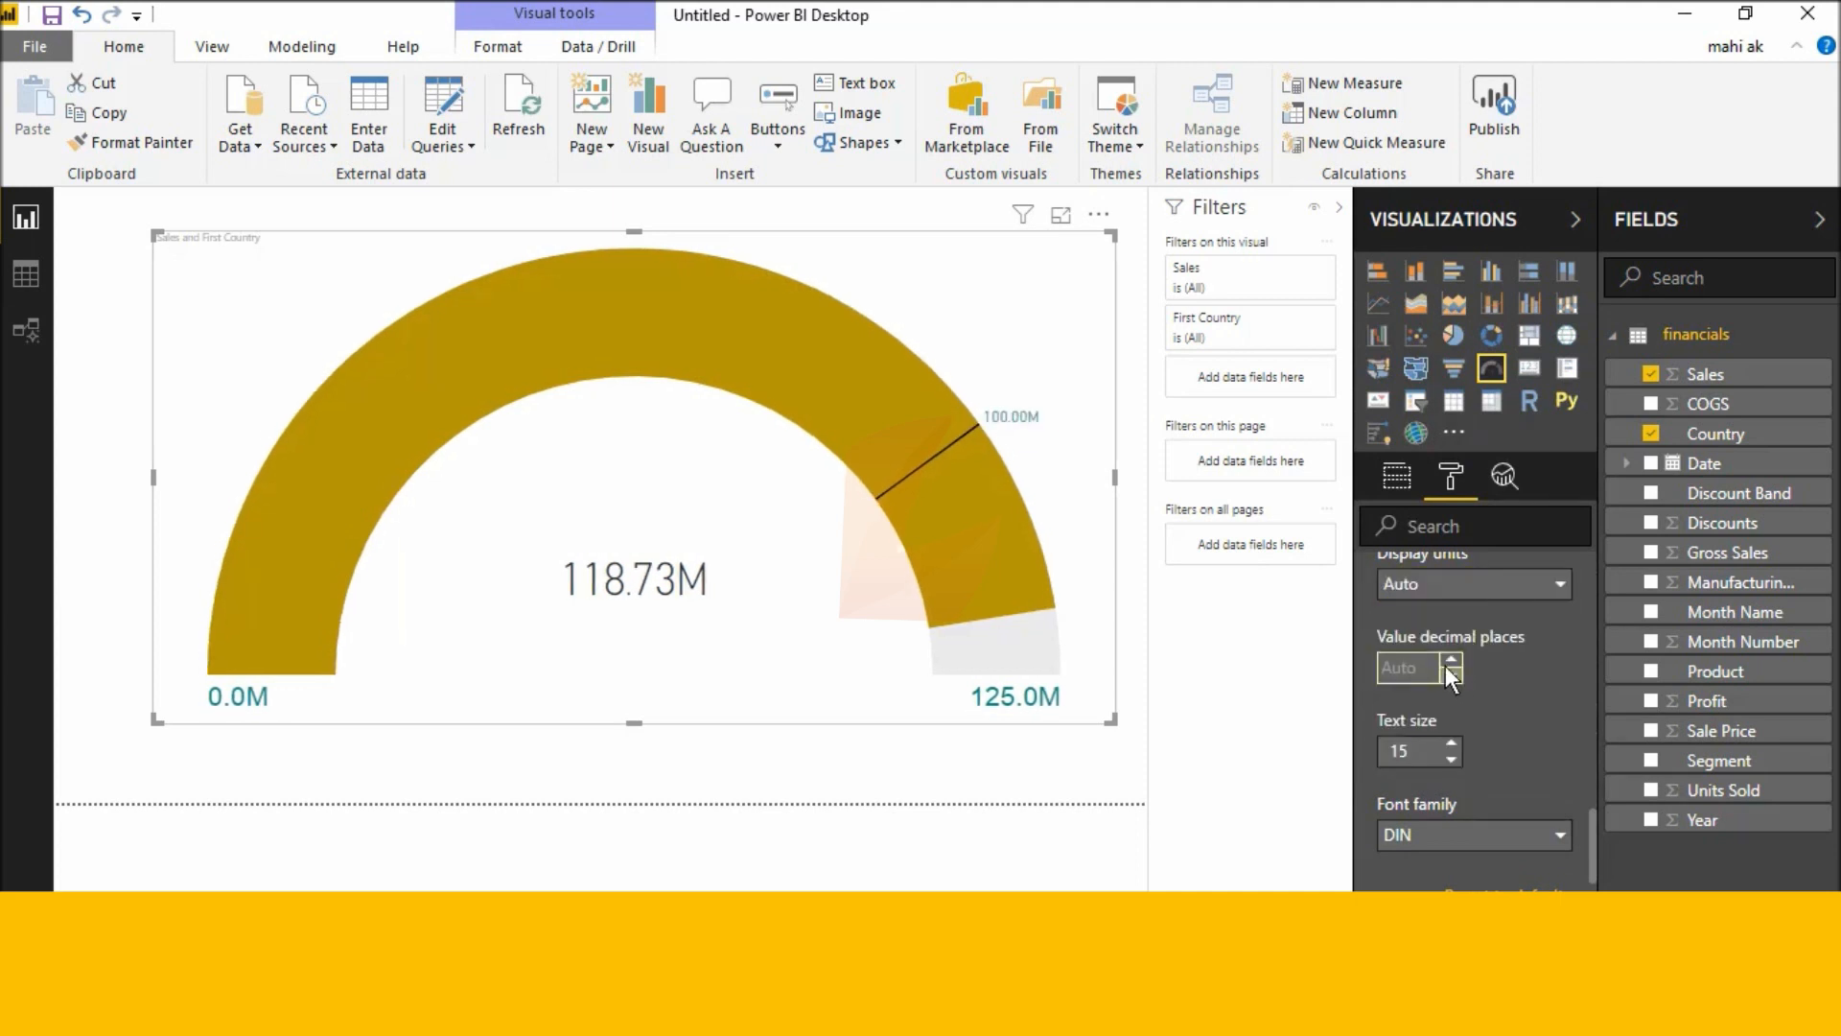
pyautogui.click(1418, 659)
pyautogui.write('1')
# Switch the gauge's callout value off and back on
pyautogui.scroll(-1, 1482, 705)
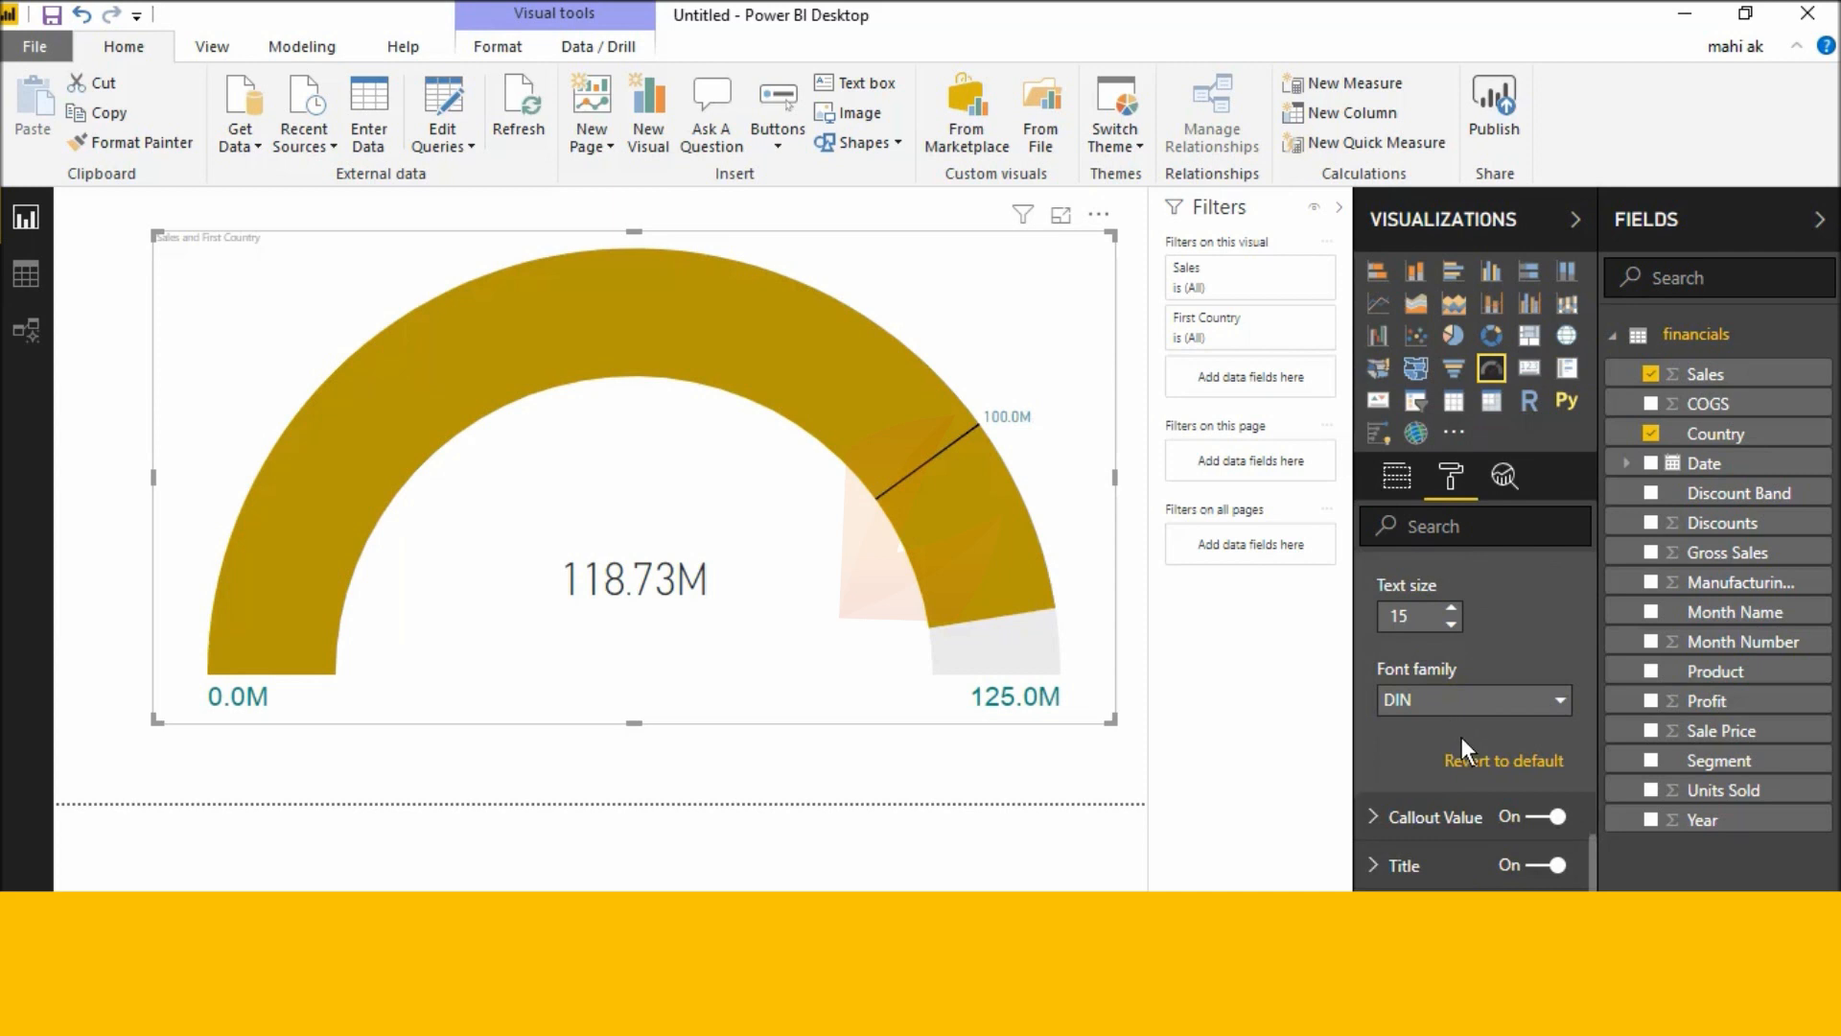
pyautogui.scroll(-1, 1467, 739)
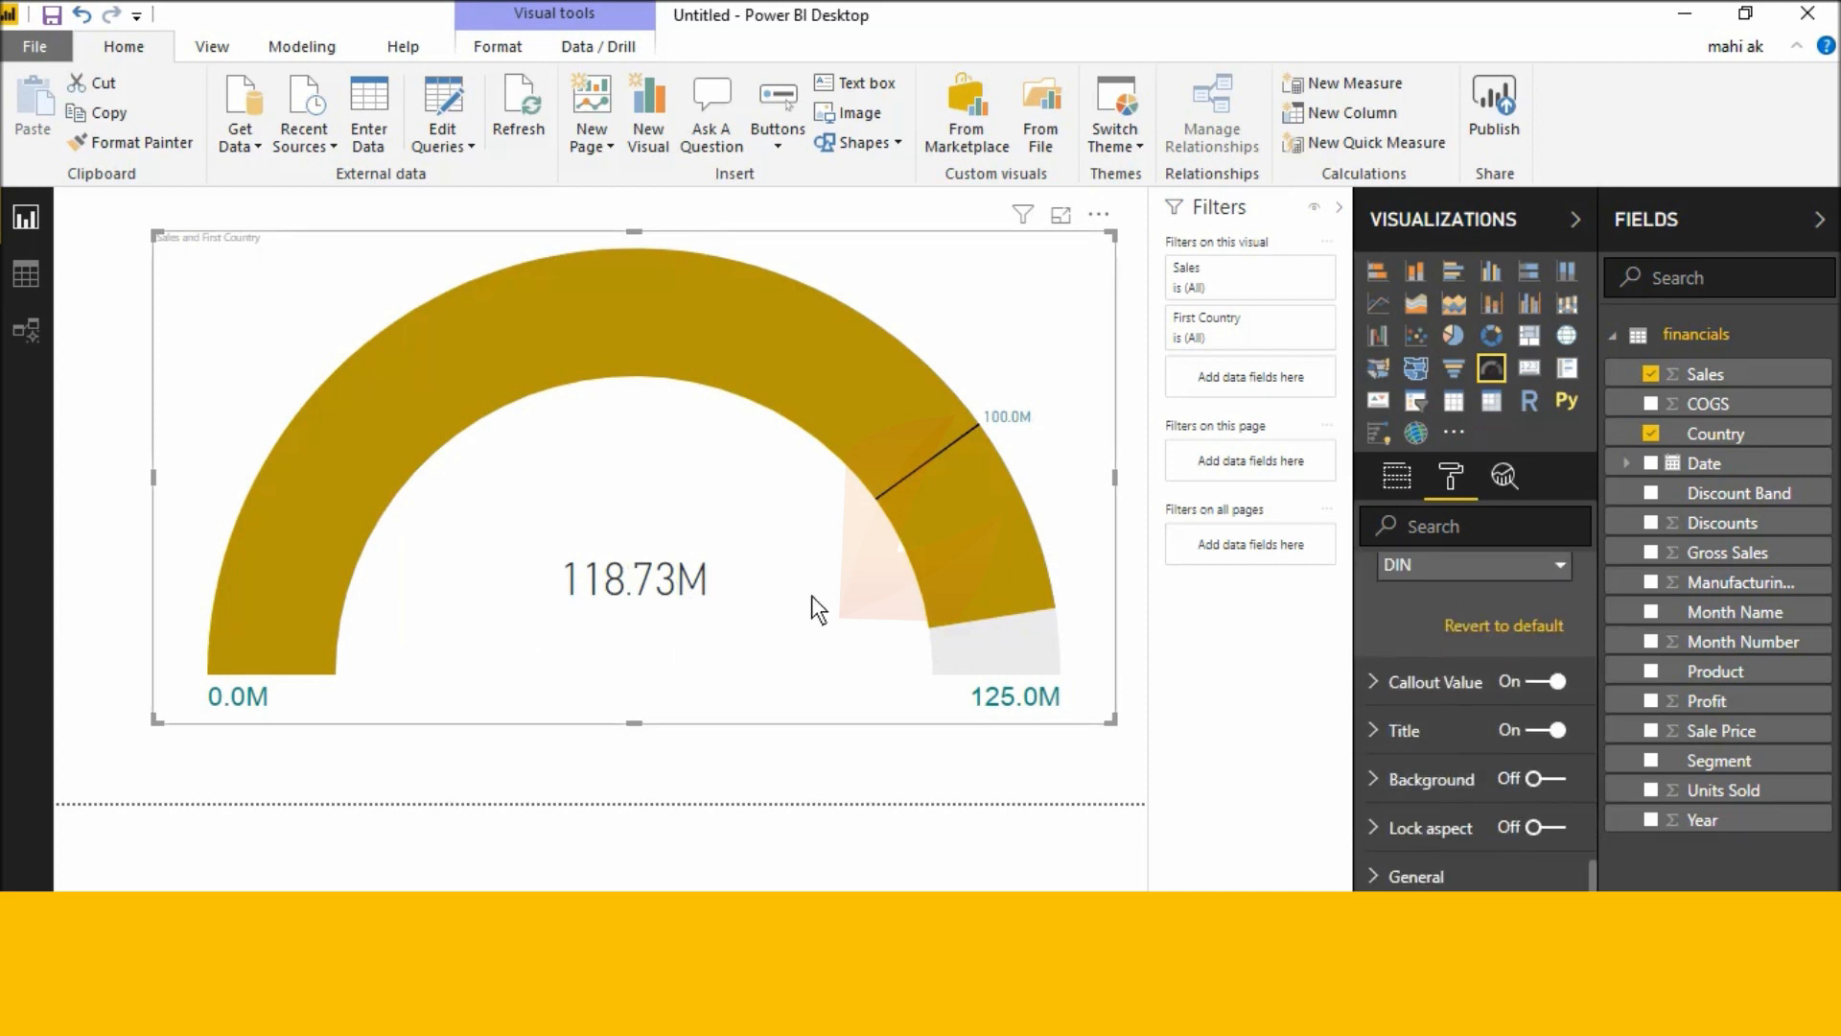
pyautogui.click(1553, 681)
pyautogui.click(1555, 677)
# Try dark gold on the callout value, settle on a dark purple theme shade, and keep its display units at Auto
pyautogui.click(1432, 684)
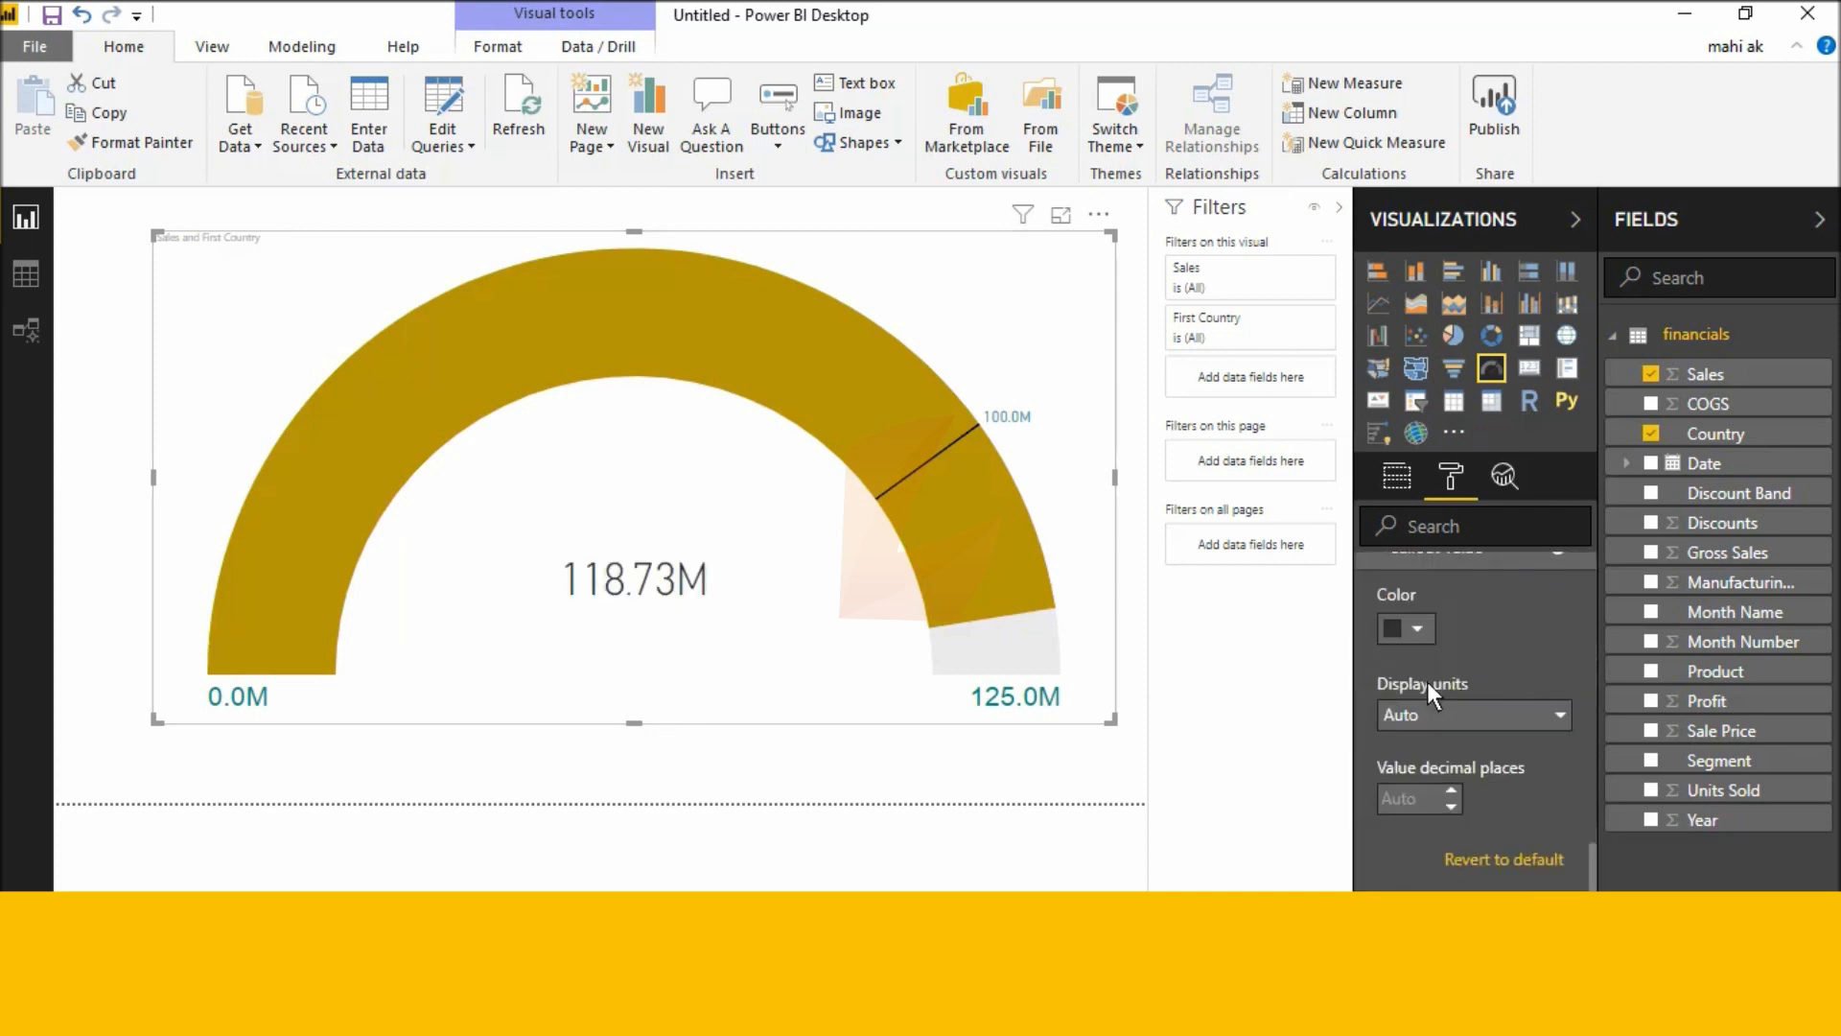
pyautogui.click(1408, 631)
pyautogui.click(1486, 444)
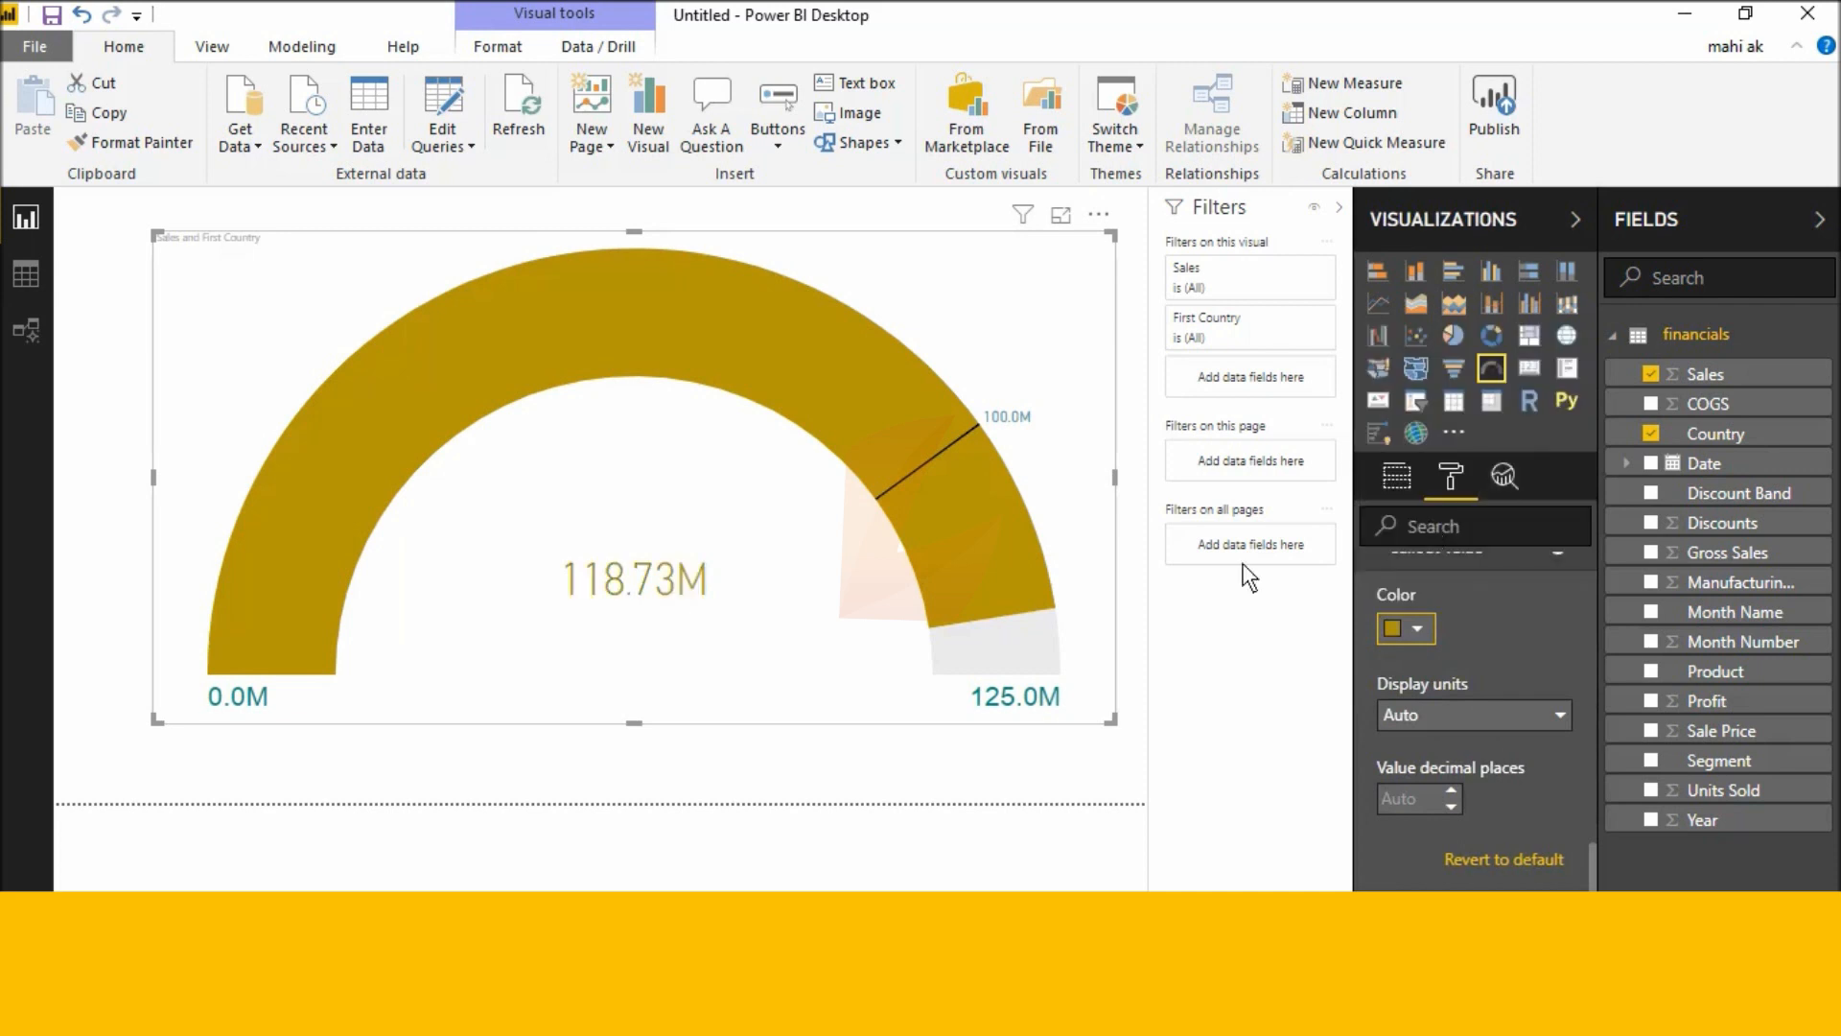
pyautogui.click(1427, 627)
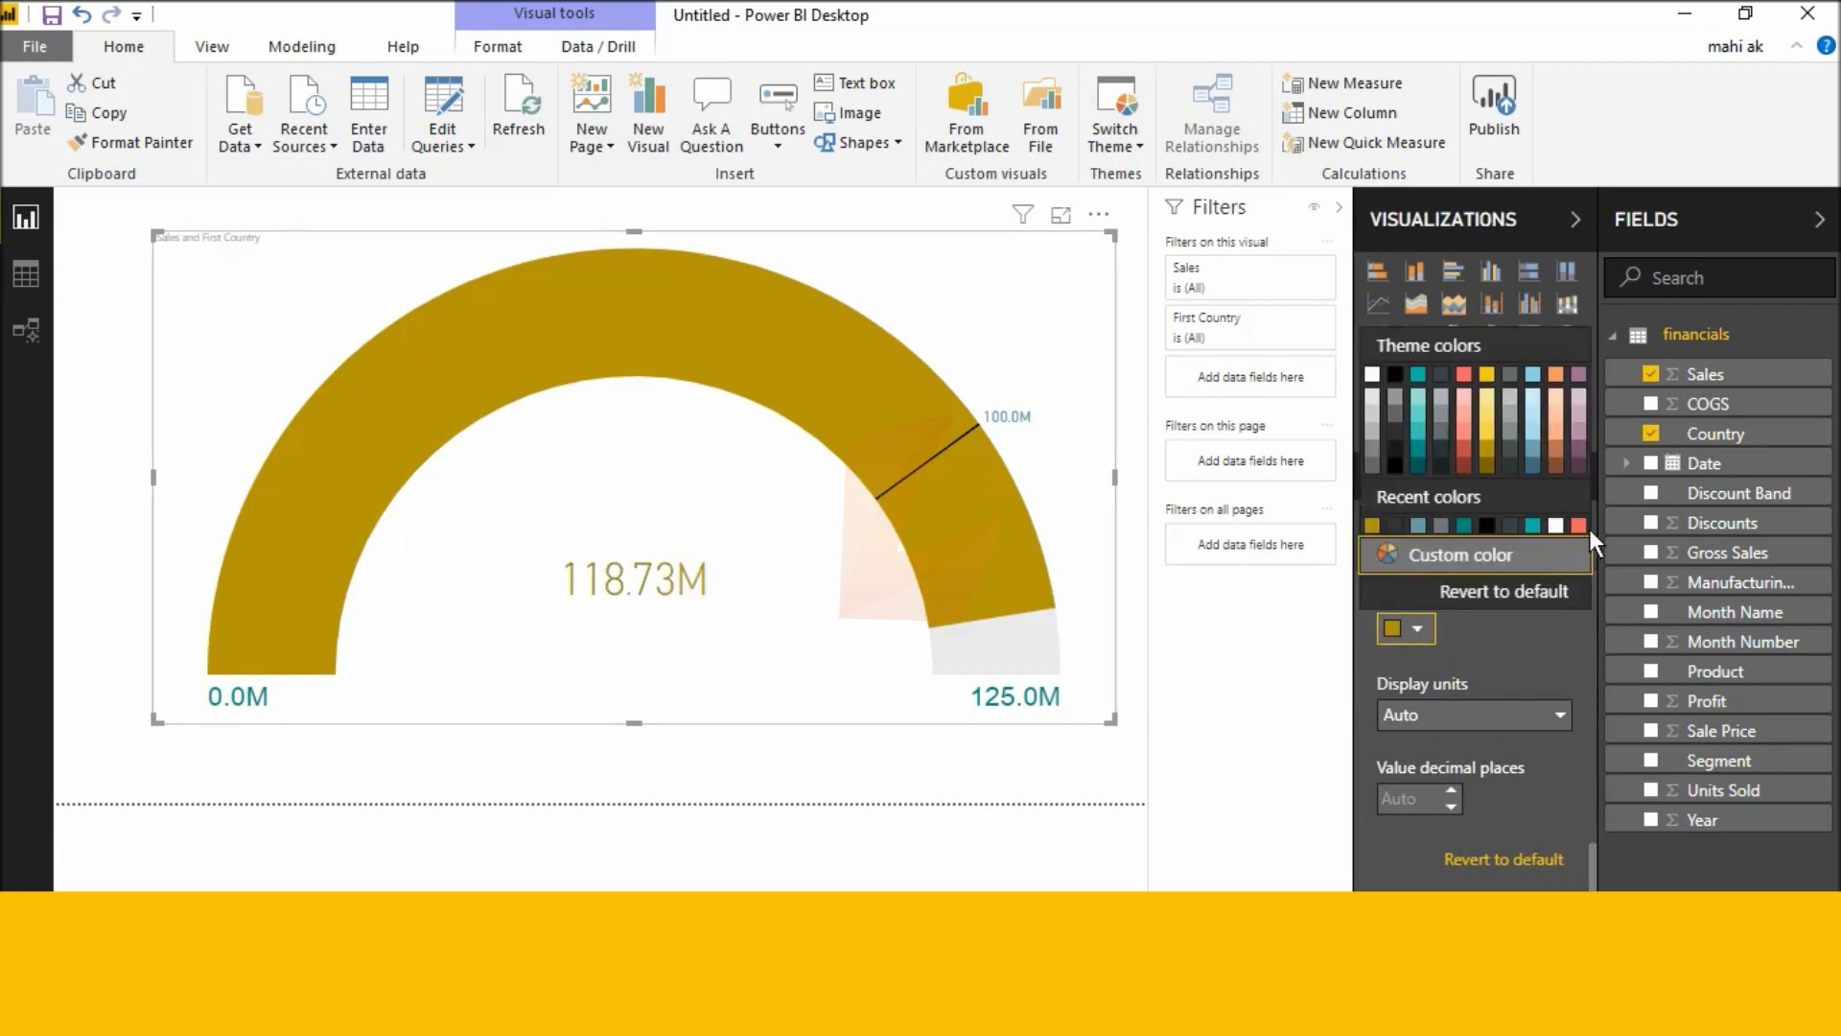
pyautogui.click(1568, 448)
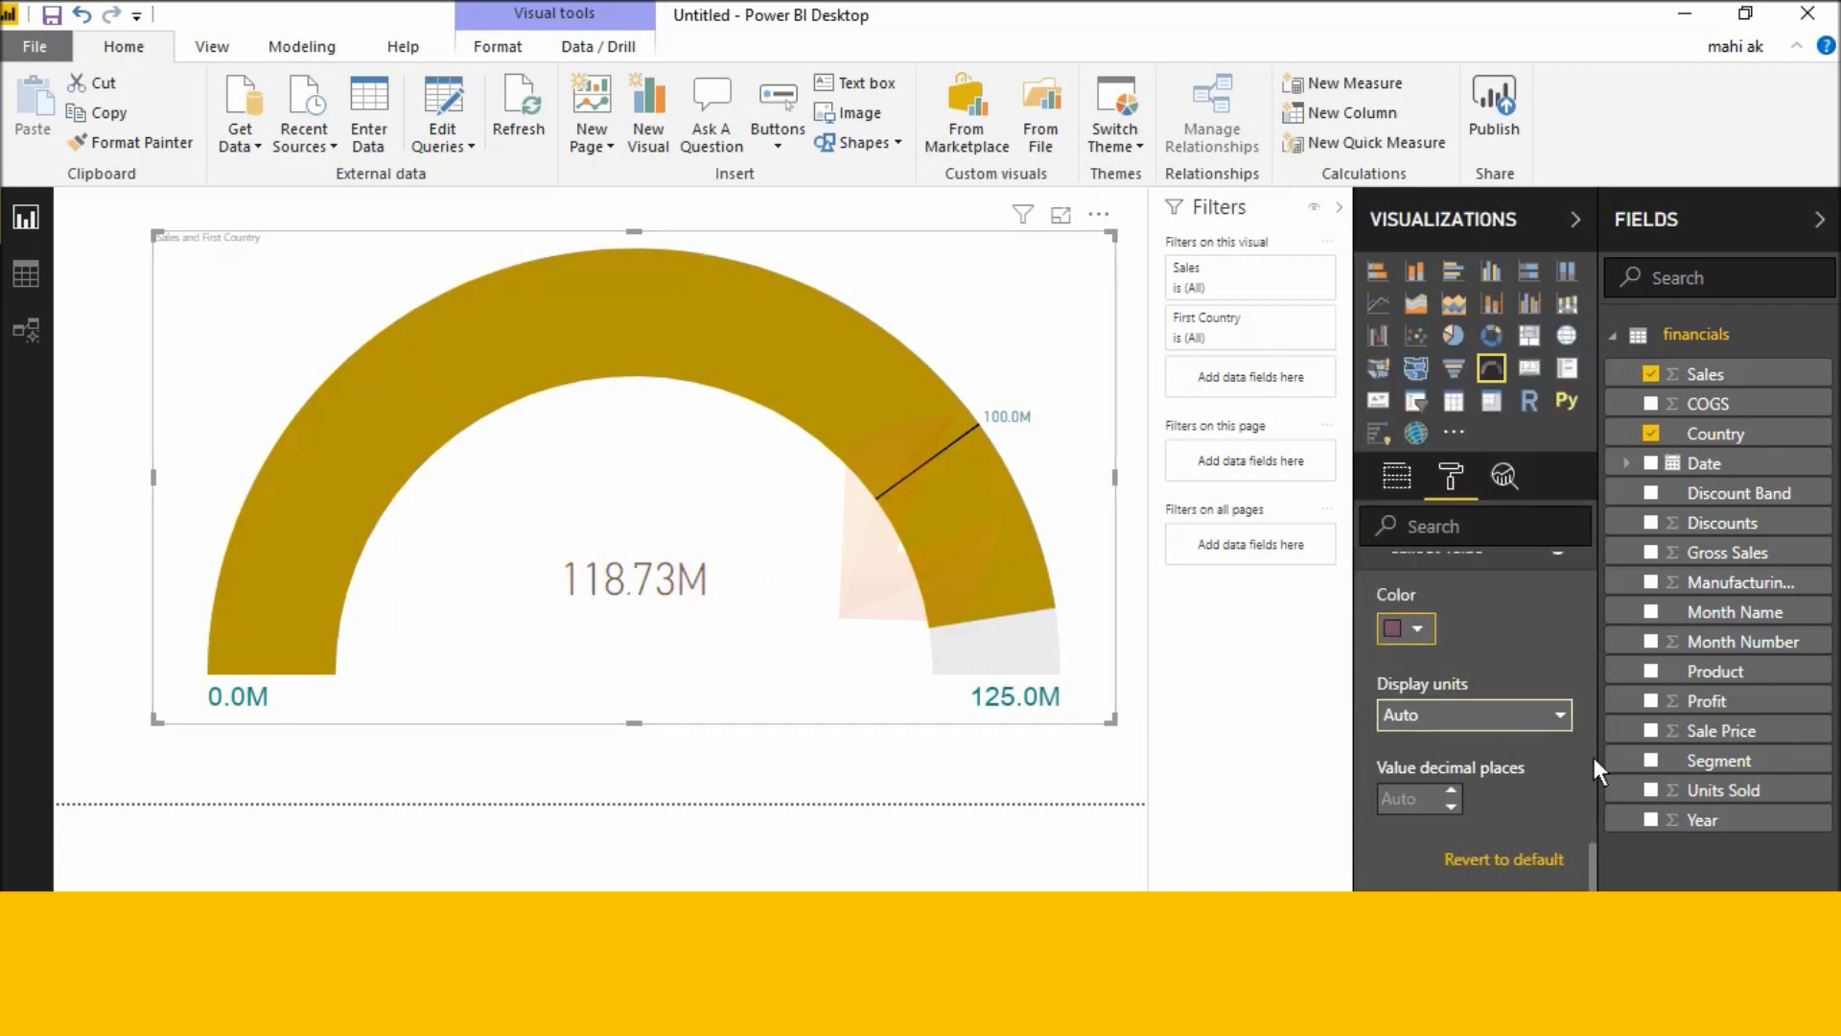
pyautogui.click(1498, 716)
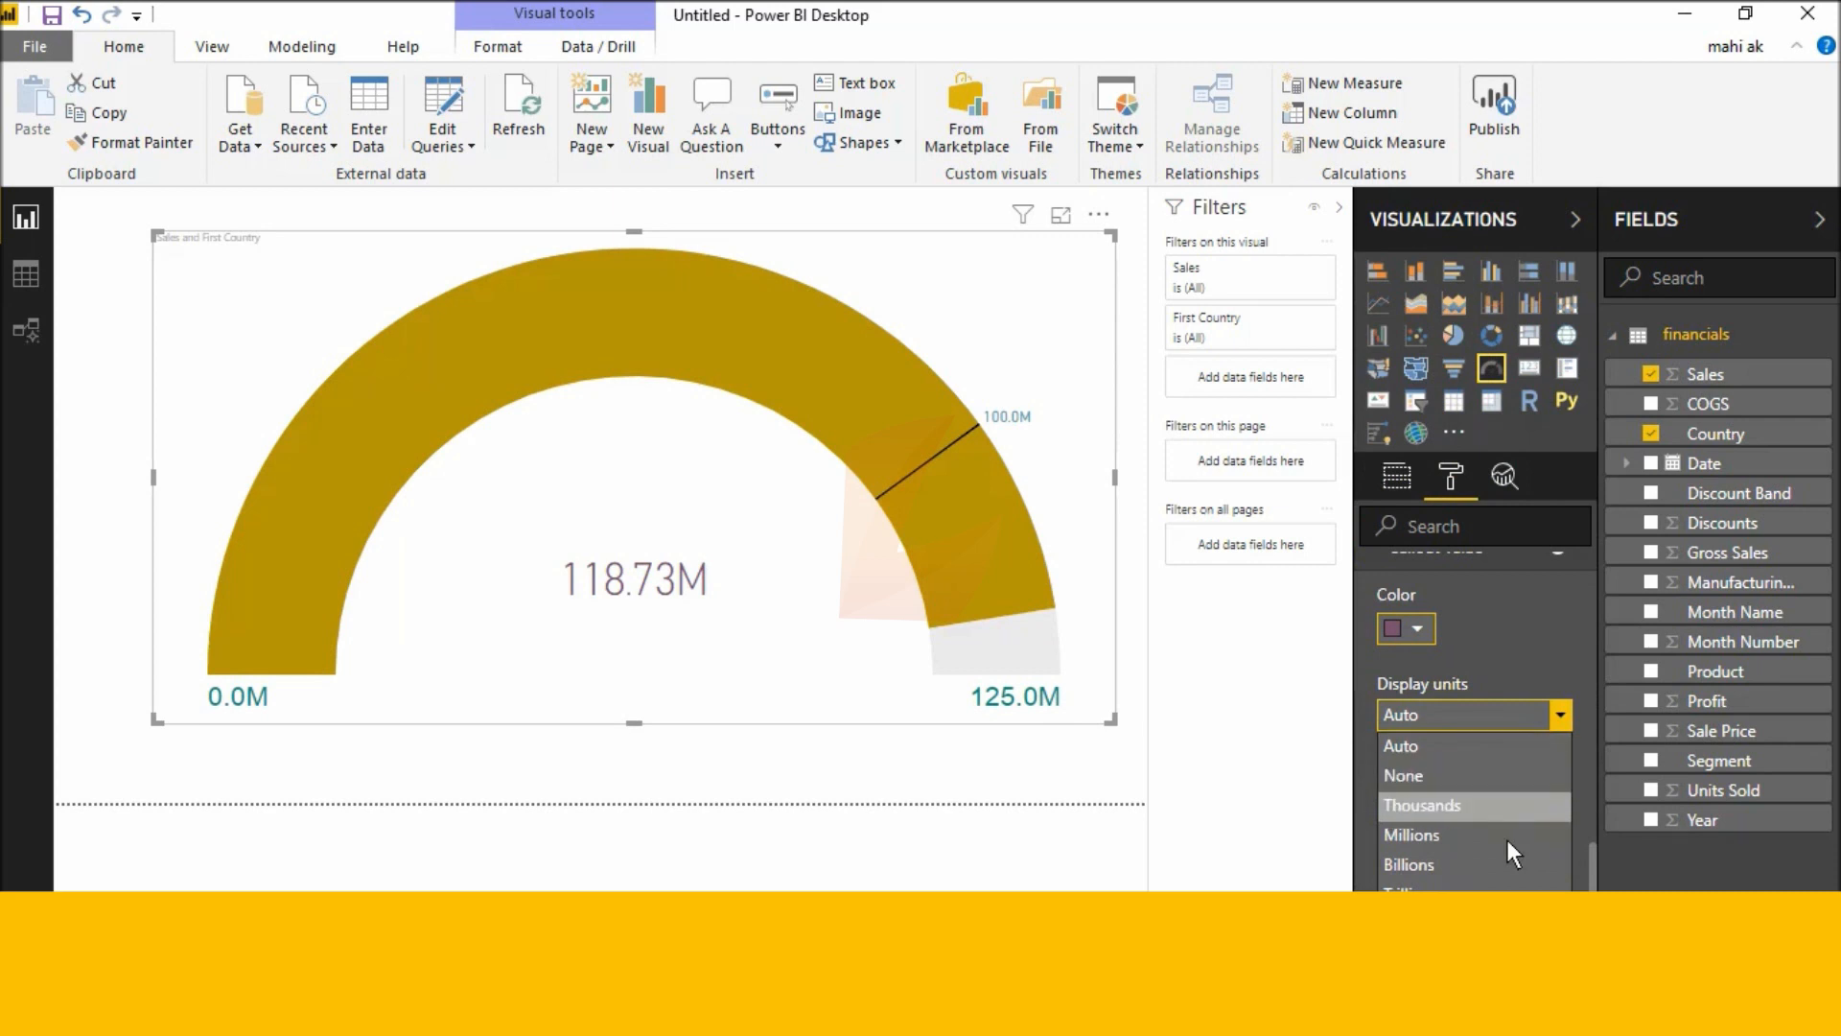
pyautogui.click(1476, 746)
# Expand the chart title's formatting options and increase the title's text size to 22
pyautogui.scroll(-2, 1453, 775)
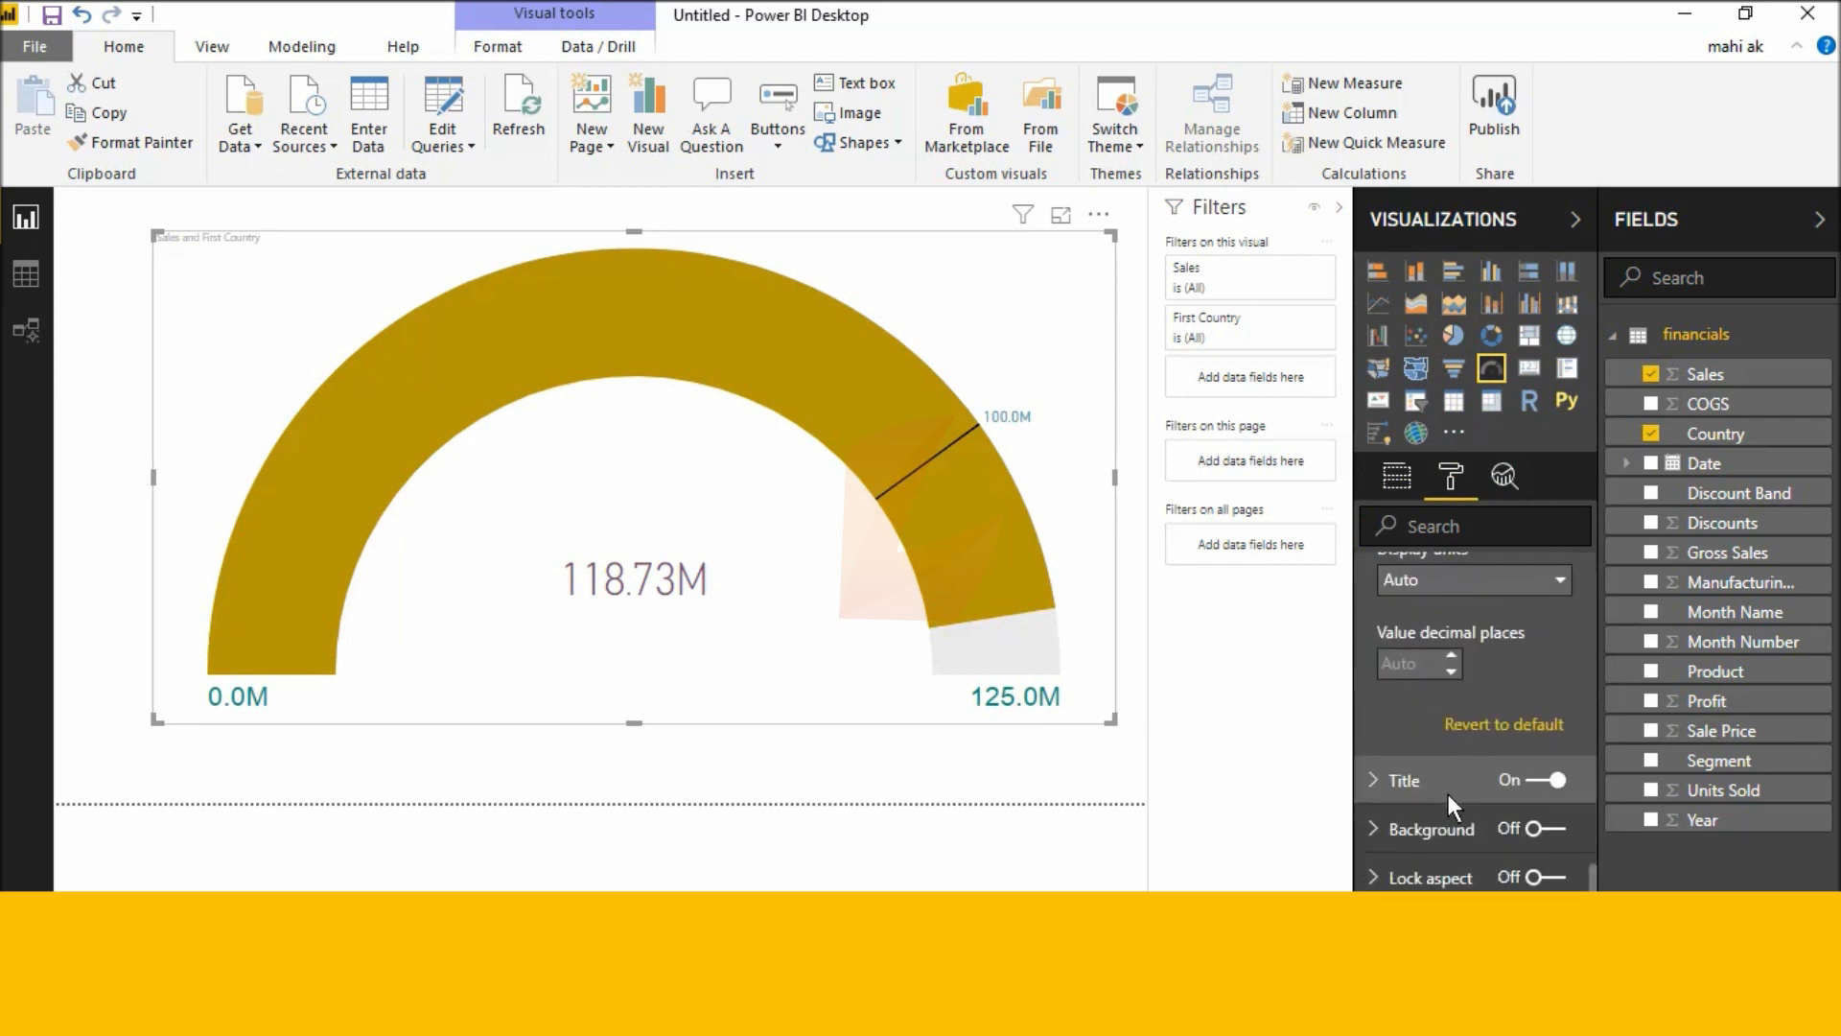
pyautogui.click(1447, 792)
pyautogui.scroll(-2, 1447, 794)
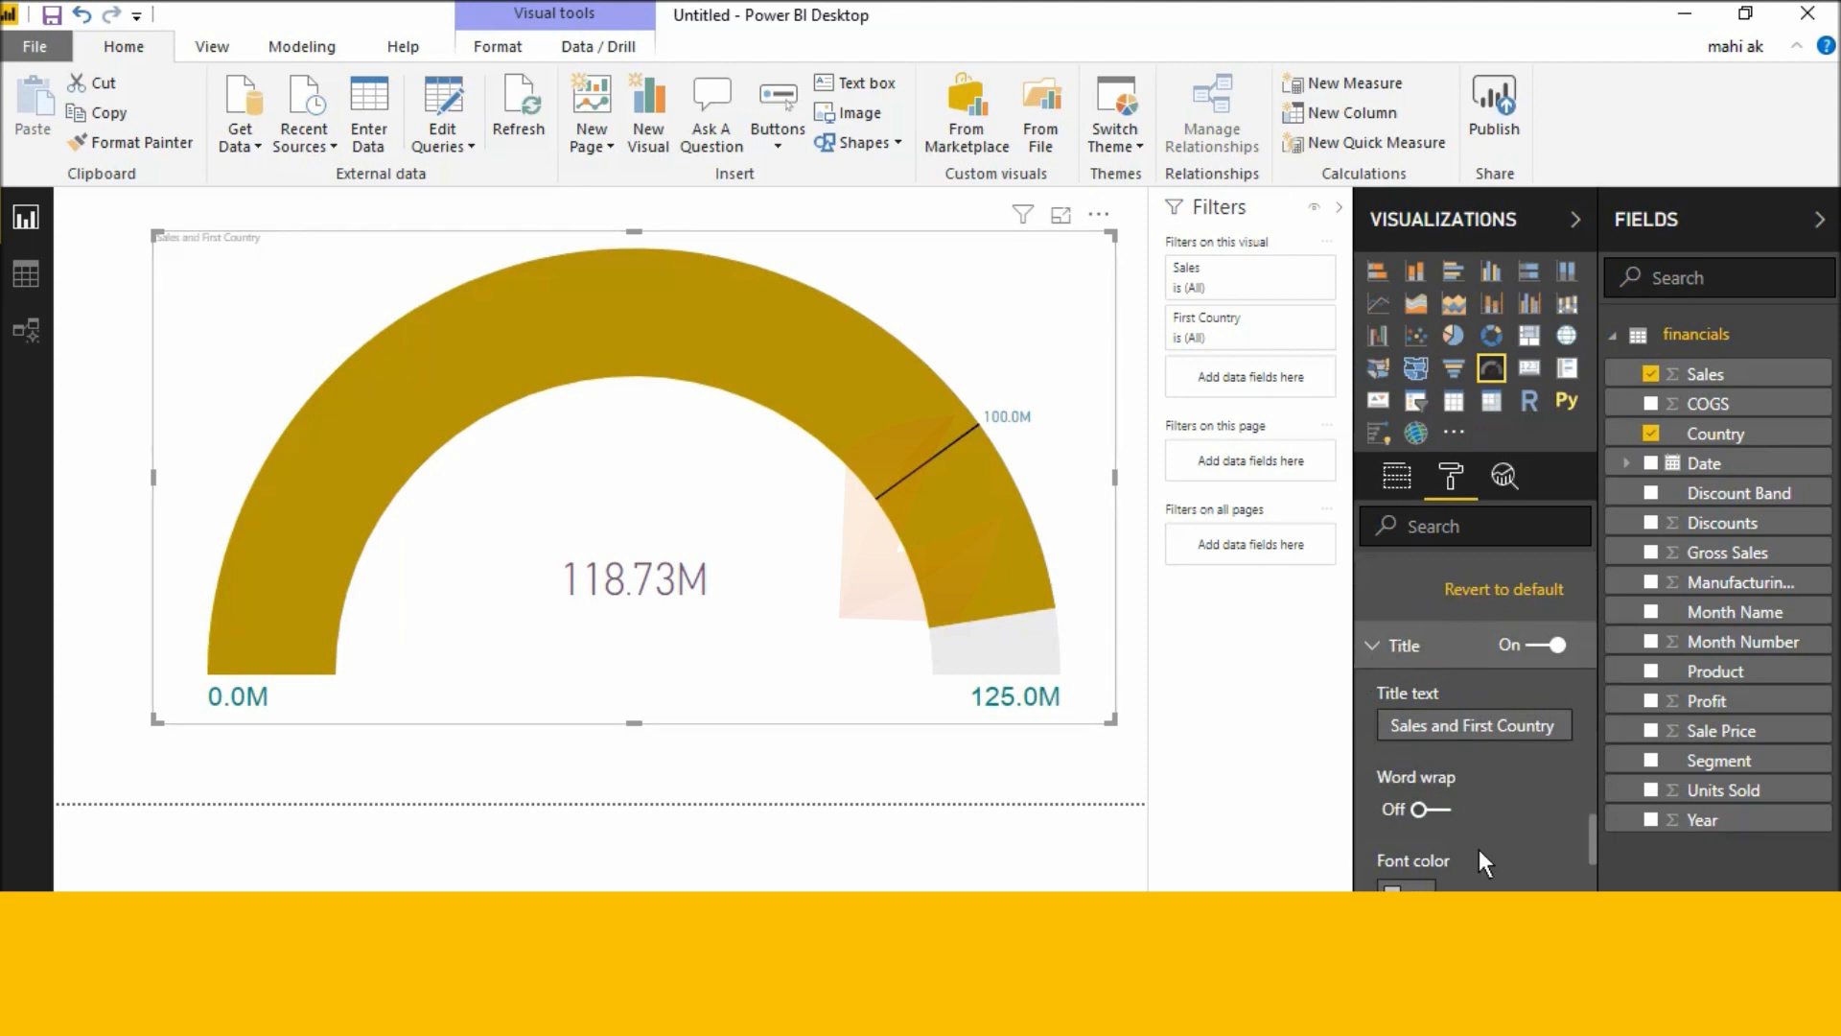
pyautogui.scroll(-4, 1448, 821)
pyautogui.click(1451, 880)
pyautogui.click(1451, 880)
pyautogui.click(1451, 881)
pyautogui.click(1451, 880)
pyautogui.click(1451, 880)
pyautogui.click(1451, 880)
pyautogui.click(1451, 880)
pyautogui.click(1451, 881)
pyautogui.click(1451, 880)
pyautogui.click(1451, 880)
pyautogui.click(1451, 880)
pyautogui.click(1451, 880)
pyautogui.click(1451, 880)
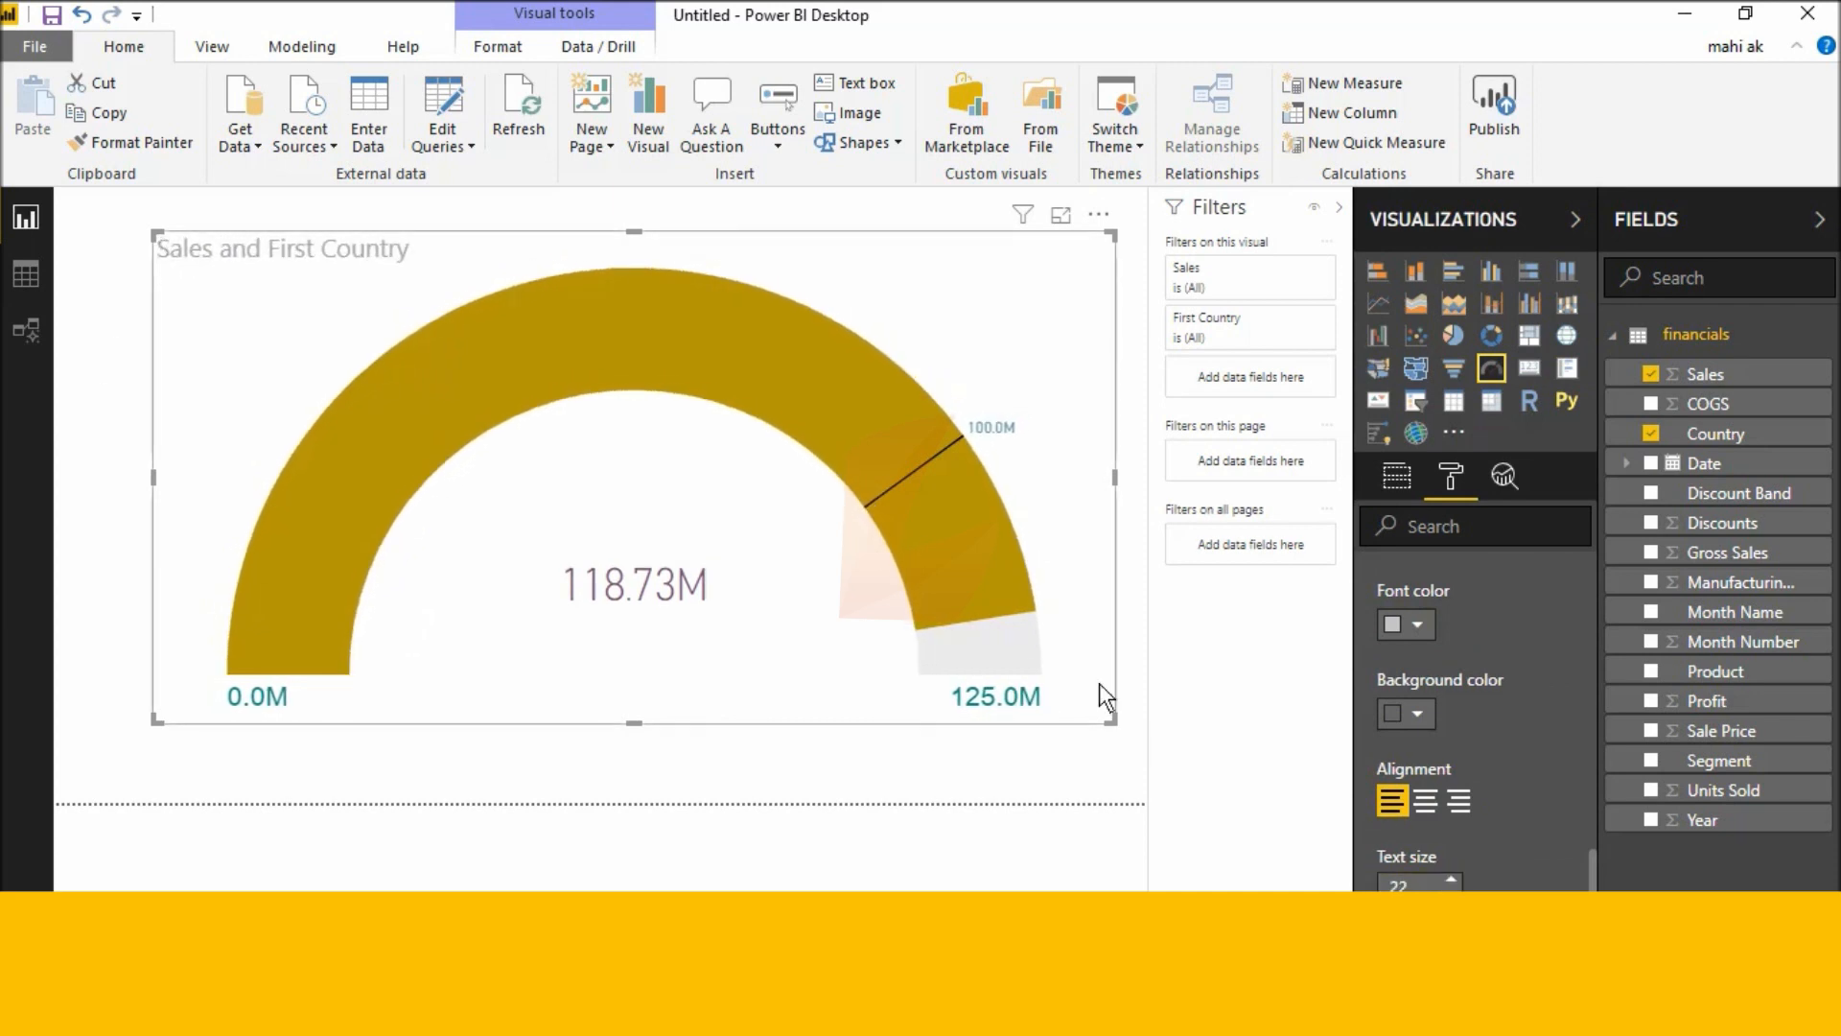
# Center the chart title and change its font color to white
pyautogui.click(1437, 802)
pyautogui.scroll(1, 1381, 813)
pyautogui.click(1418, 762)
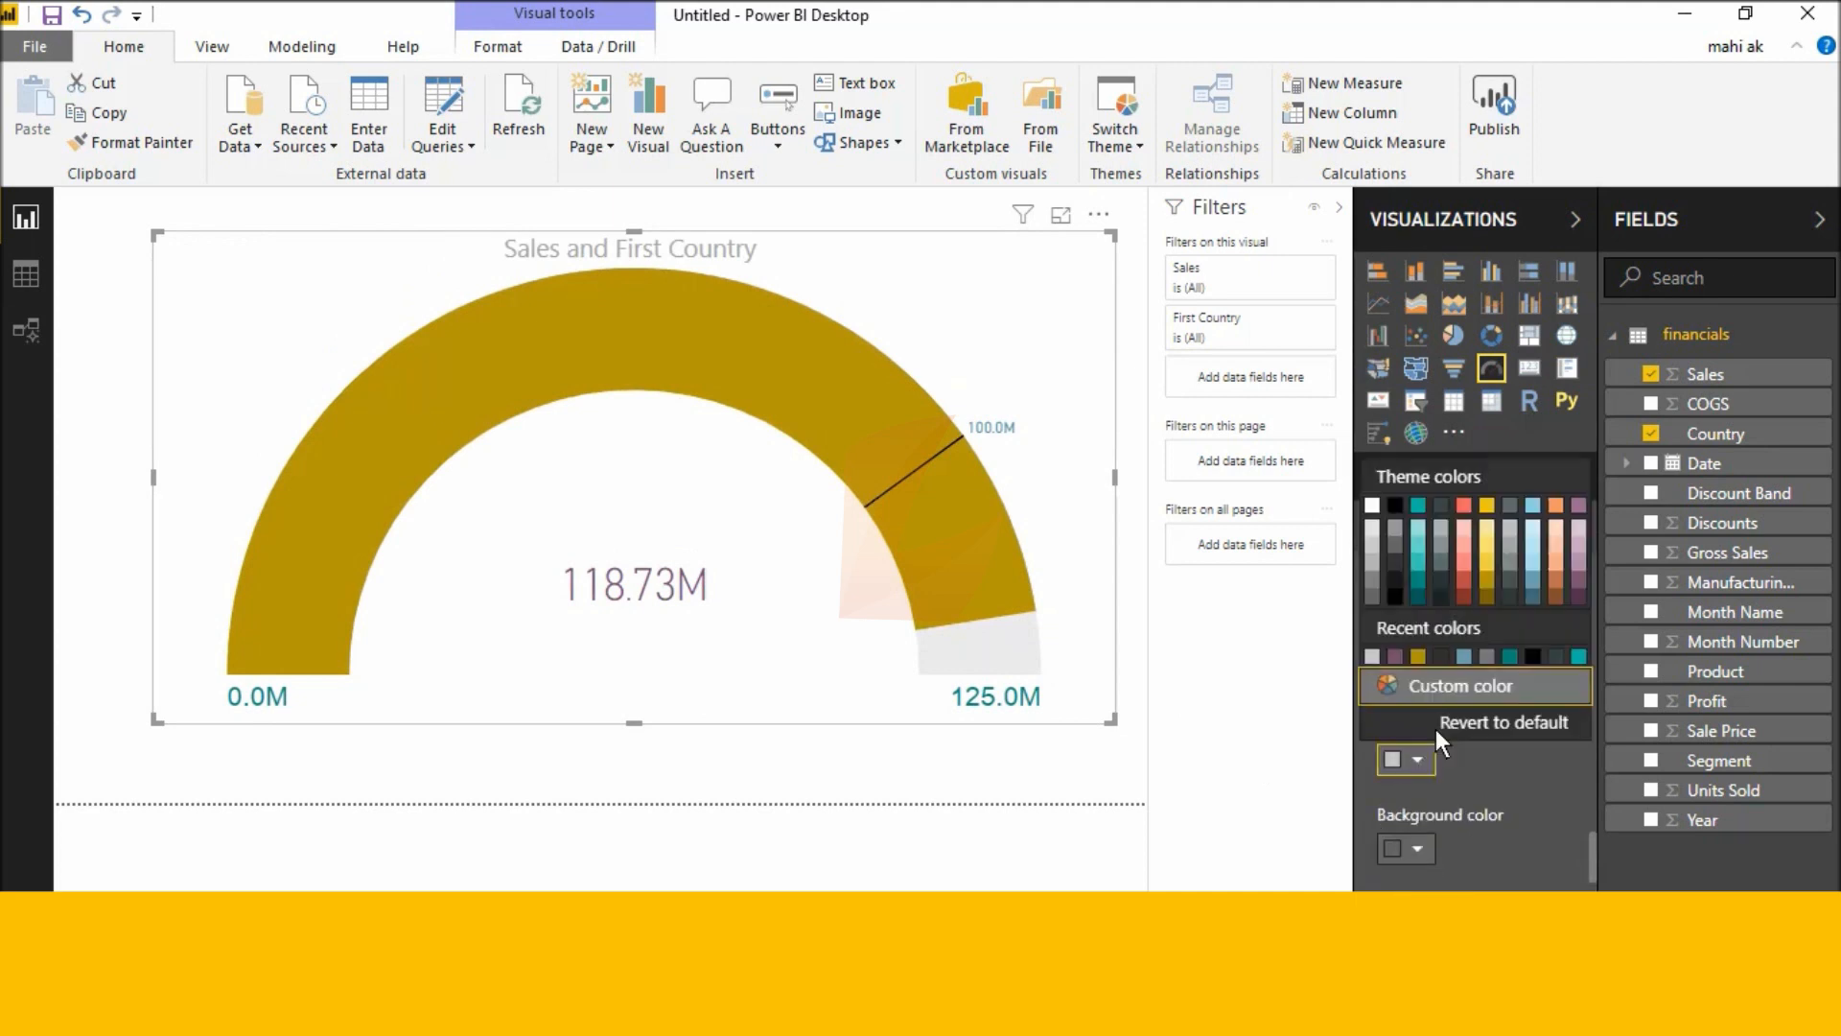
pyautogui.click(1381, 513)
# Fill the chart title's background with a muted blue theme shade
pyautogui.scroll(-1, 1402, 762)
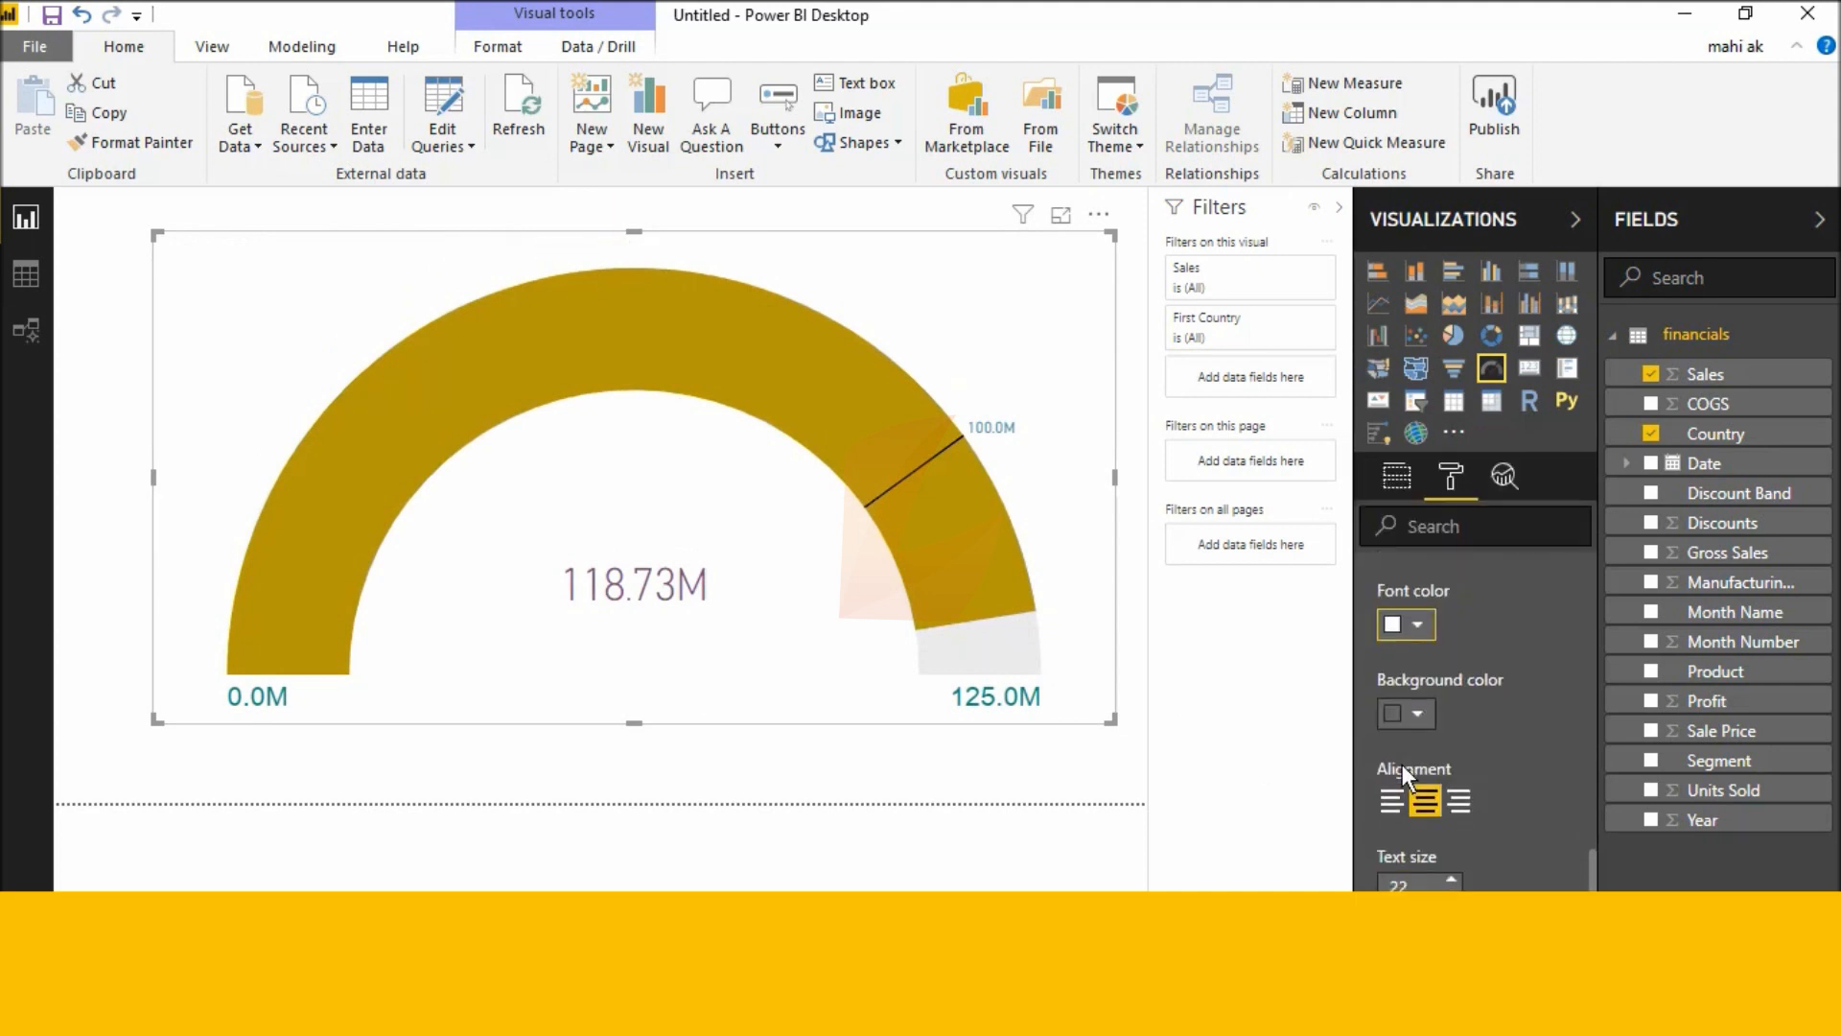
pyautogui.click(1406, 715)
pyautogui.click(1534, 510)
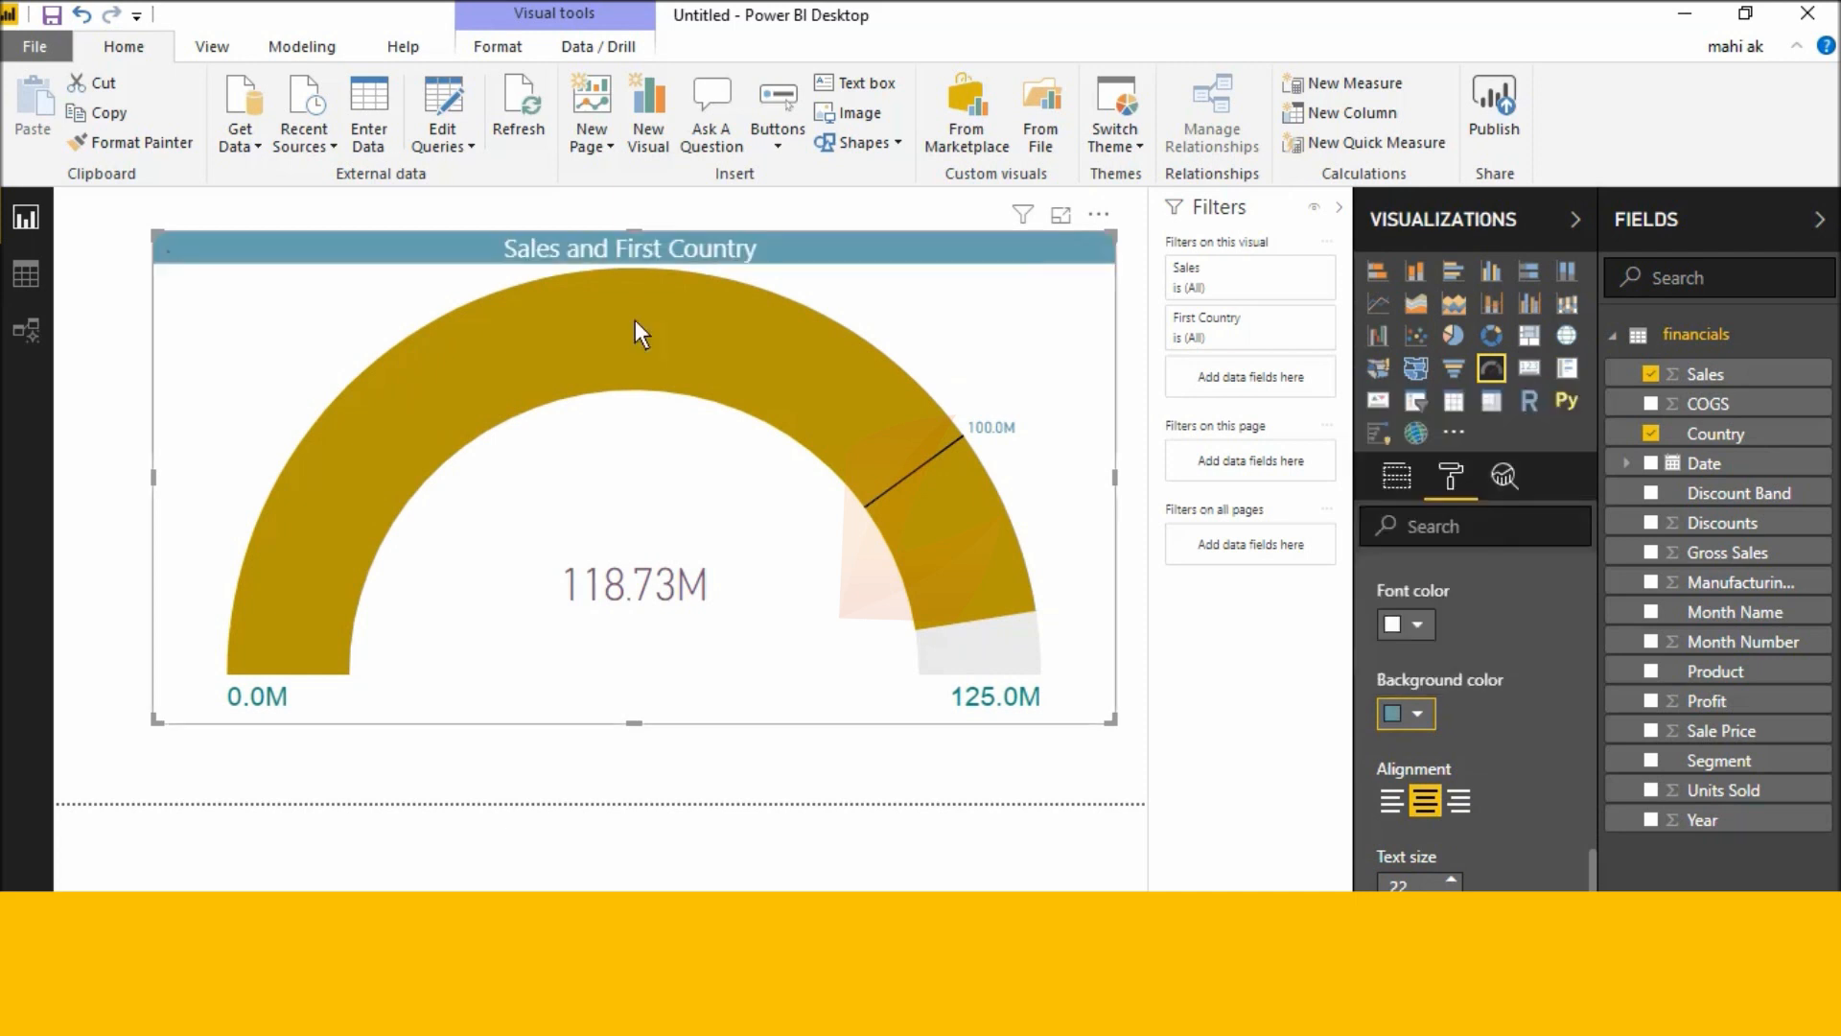
# Turn on the chart's background and set its color to yellow
pyautogui.scroll(-3, 1469, 804)
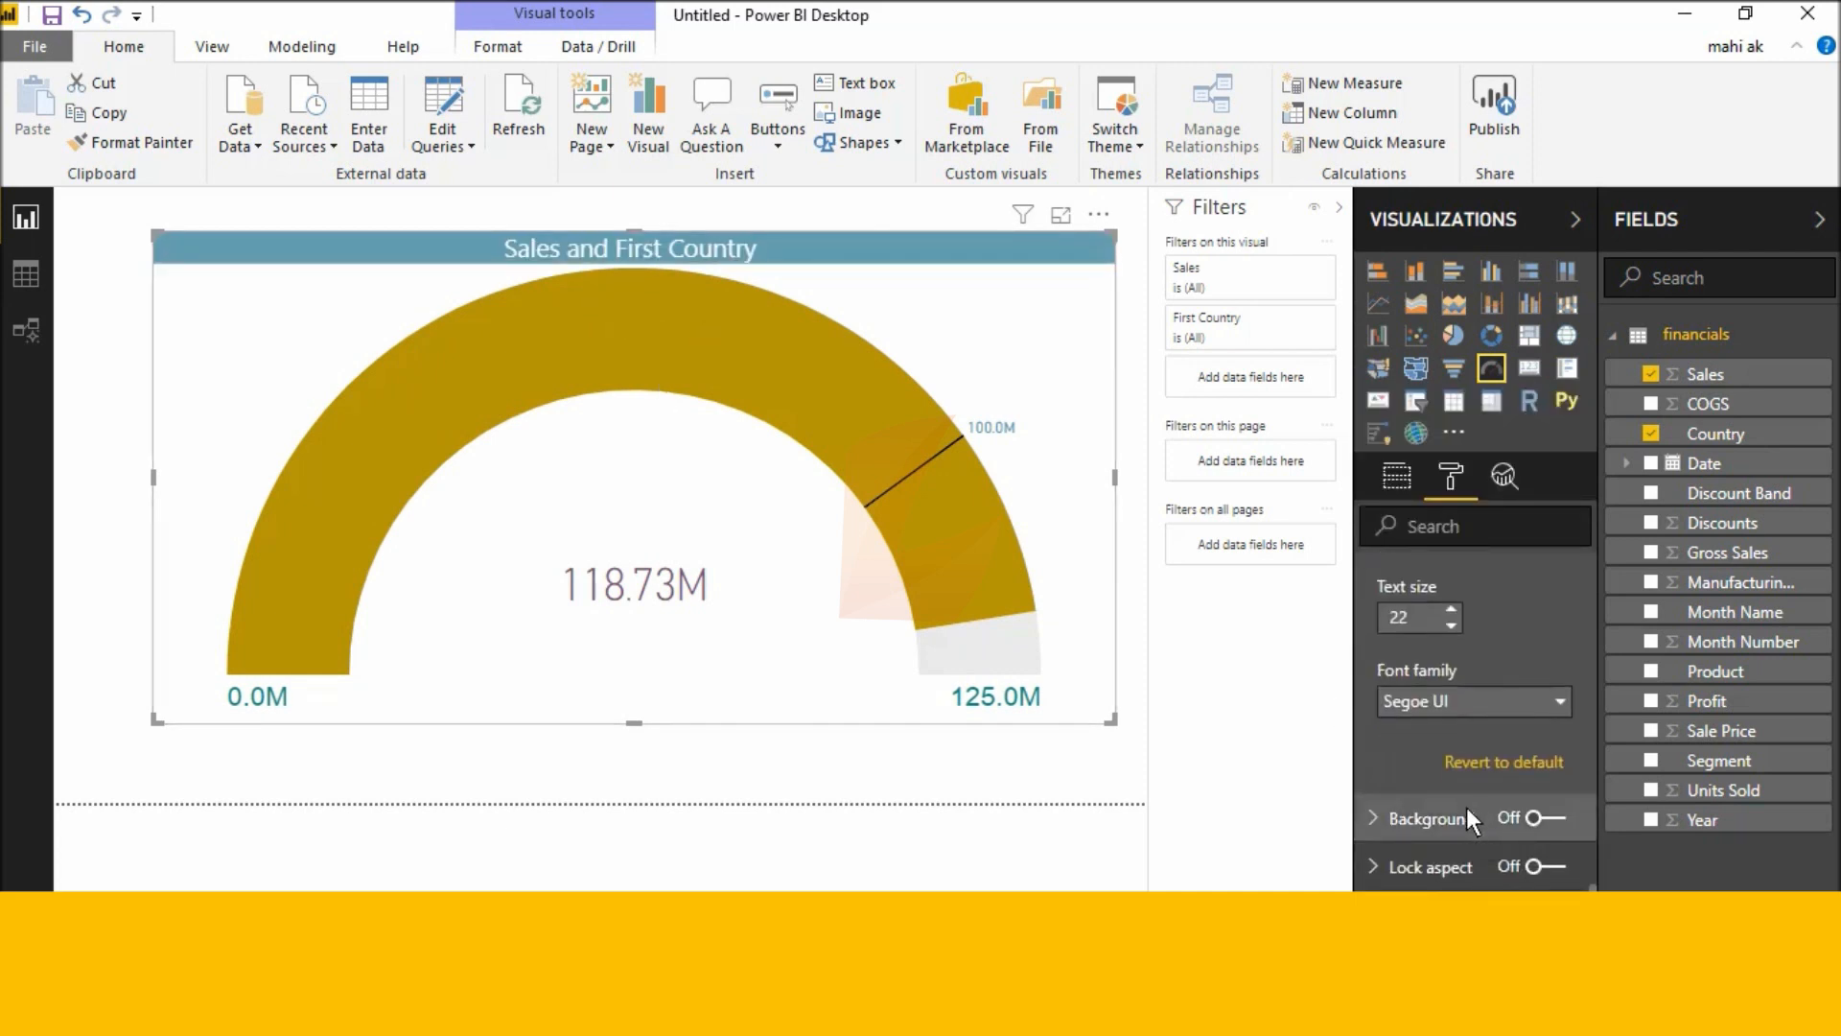
pyautogui.click(1545, 819)
pyautogui.click(1423, 815)
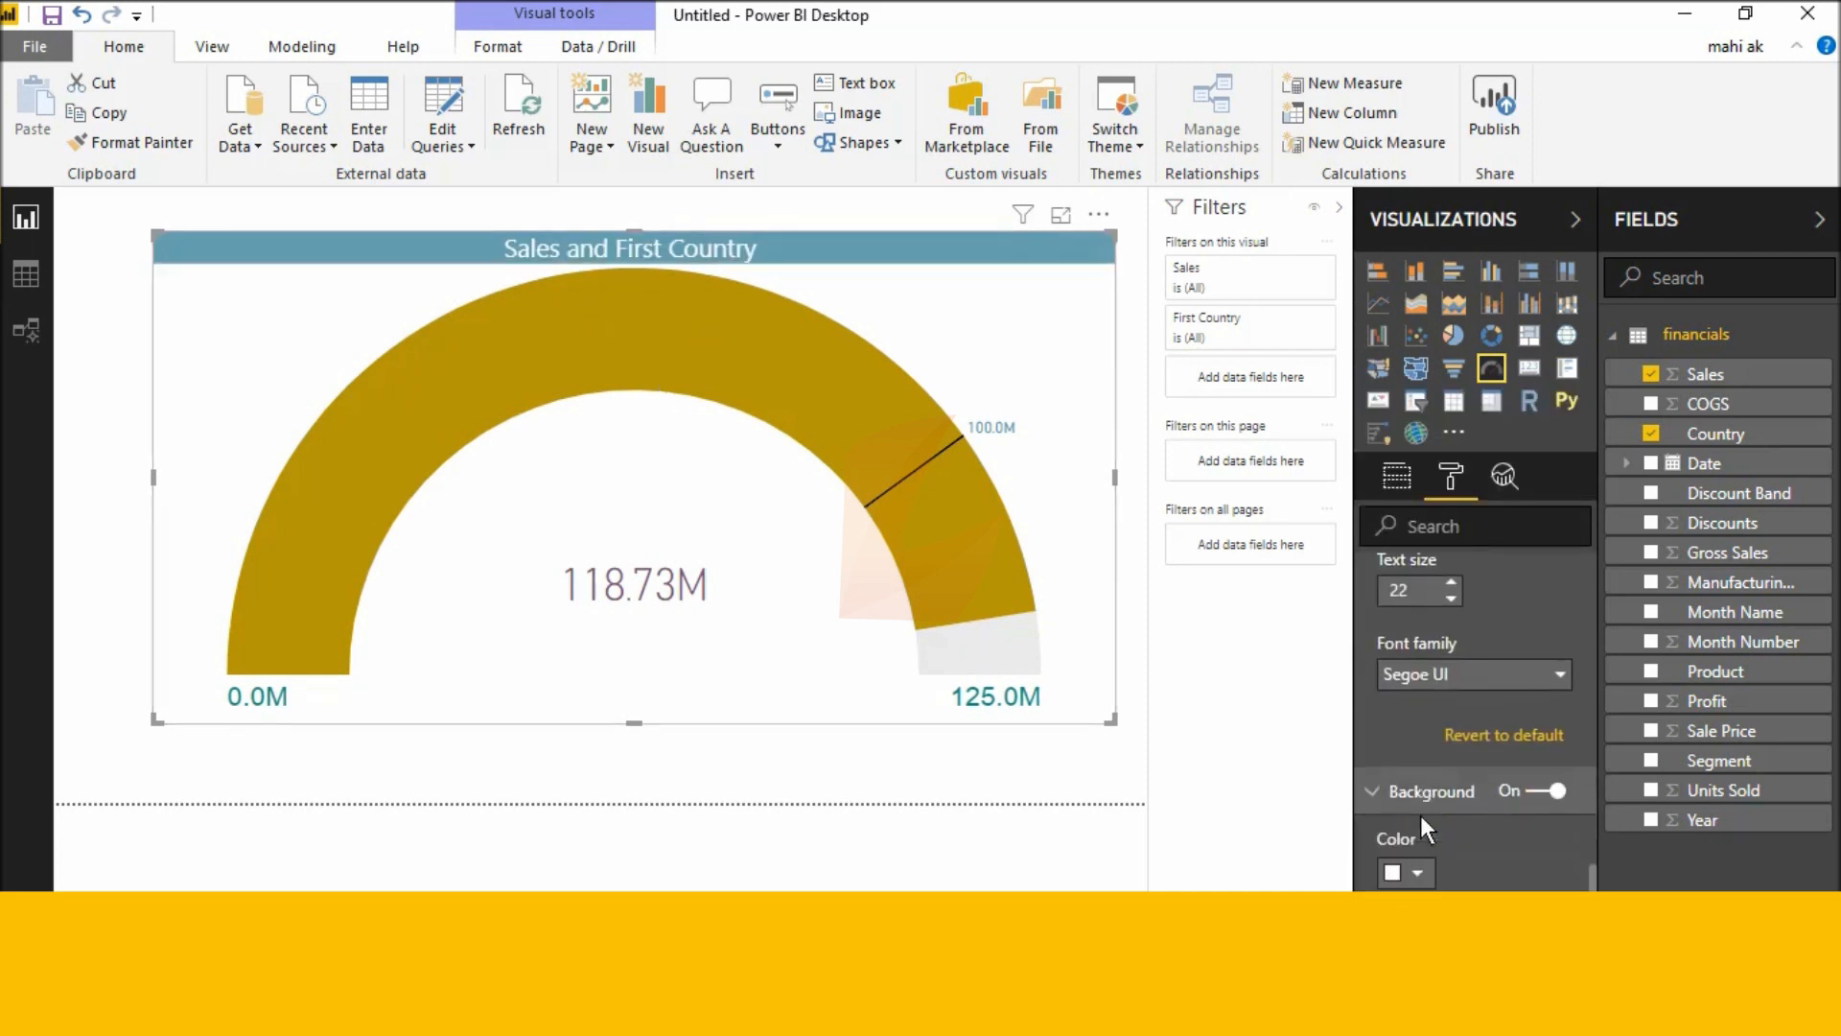
pyautogui.scroll(-2, 1420, 815)
pyautogui.click(1415, 767)
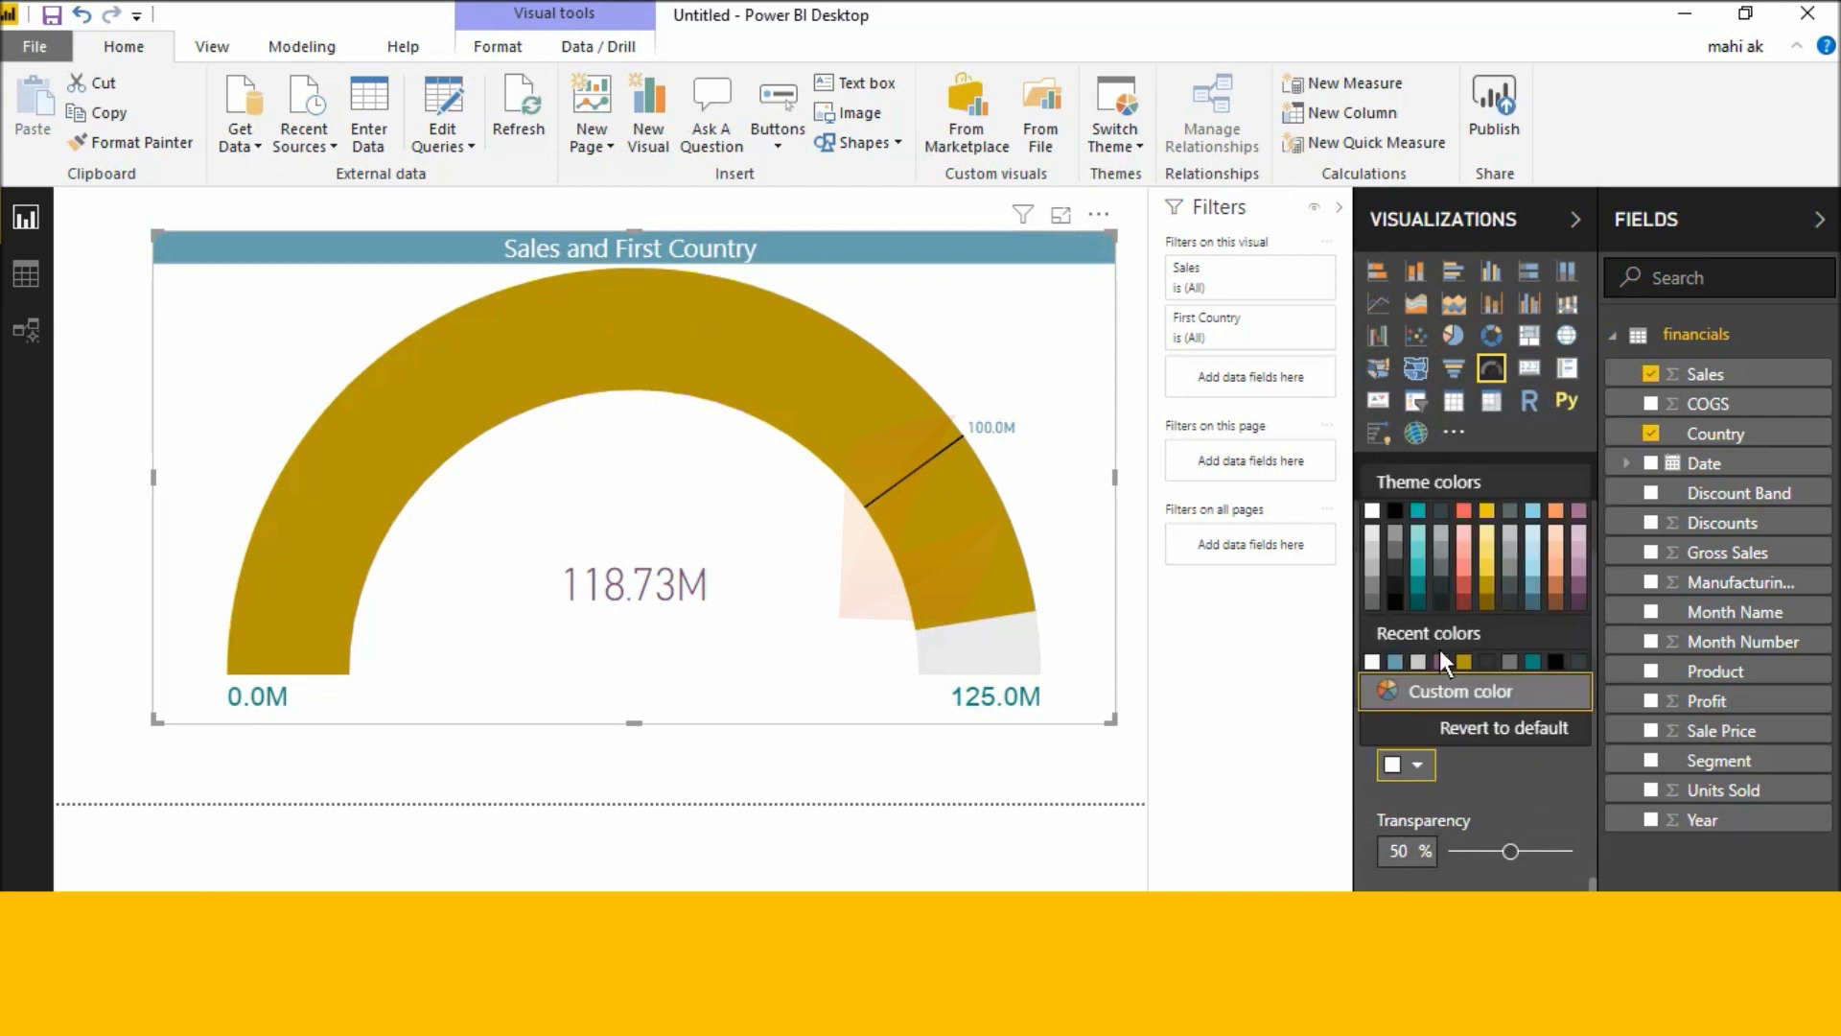
pyautogui.click(1484, 566)
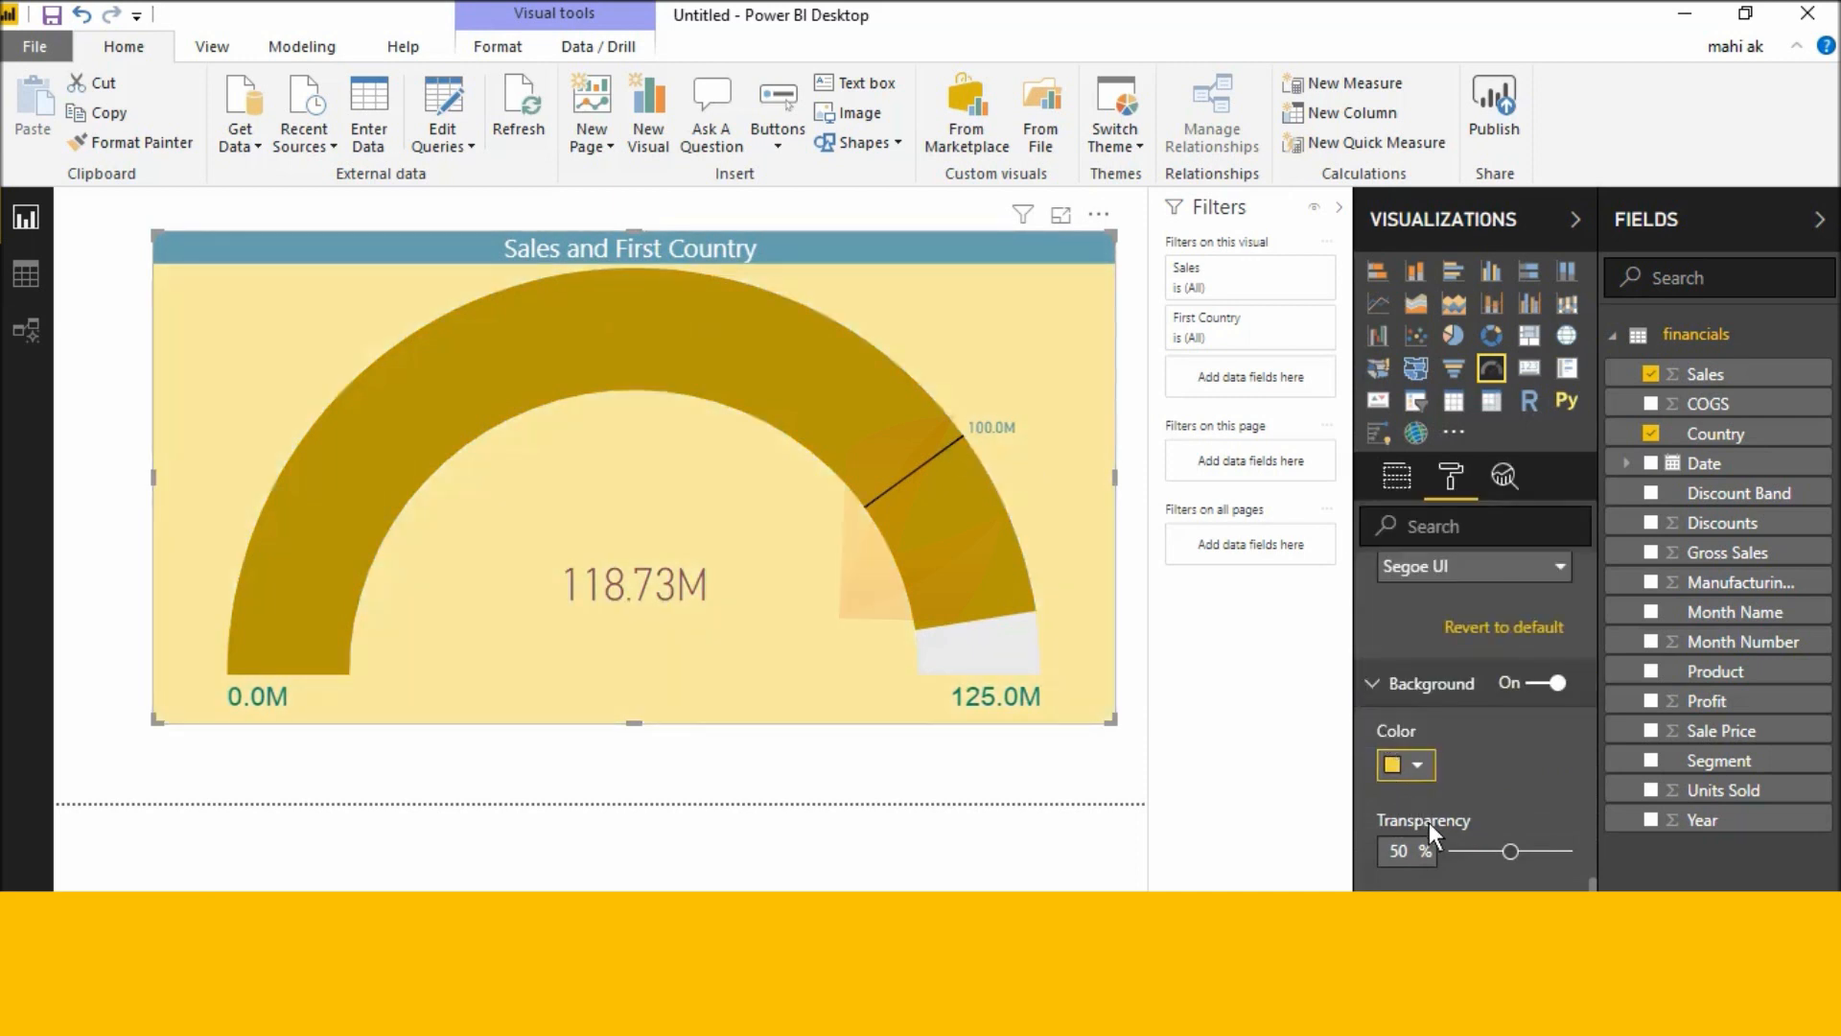
# Turn on Lock aspect for the chart and review its general position, size and alt text settings
pyautogui.scroll(-2, 1429, 821)
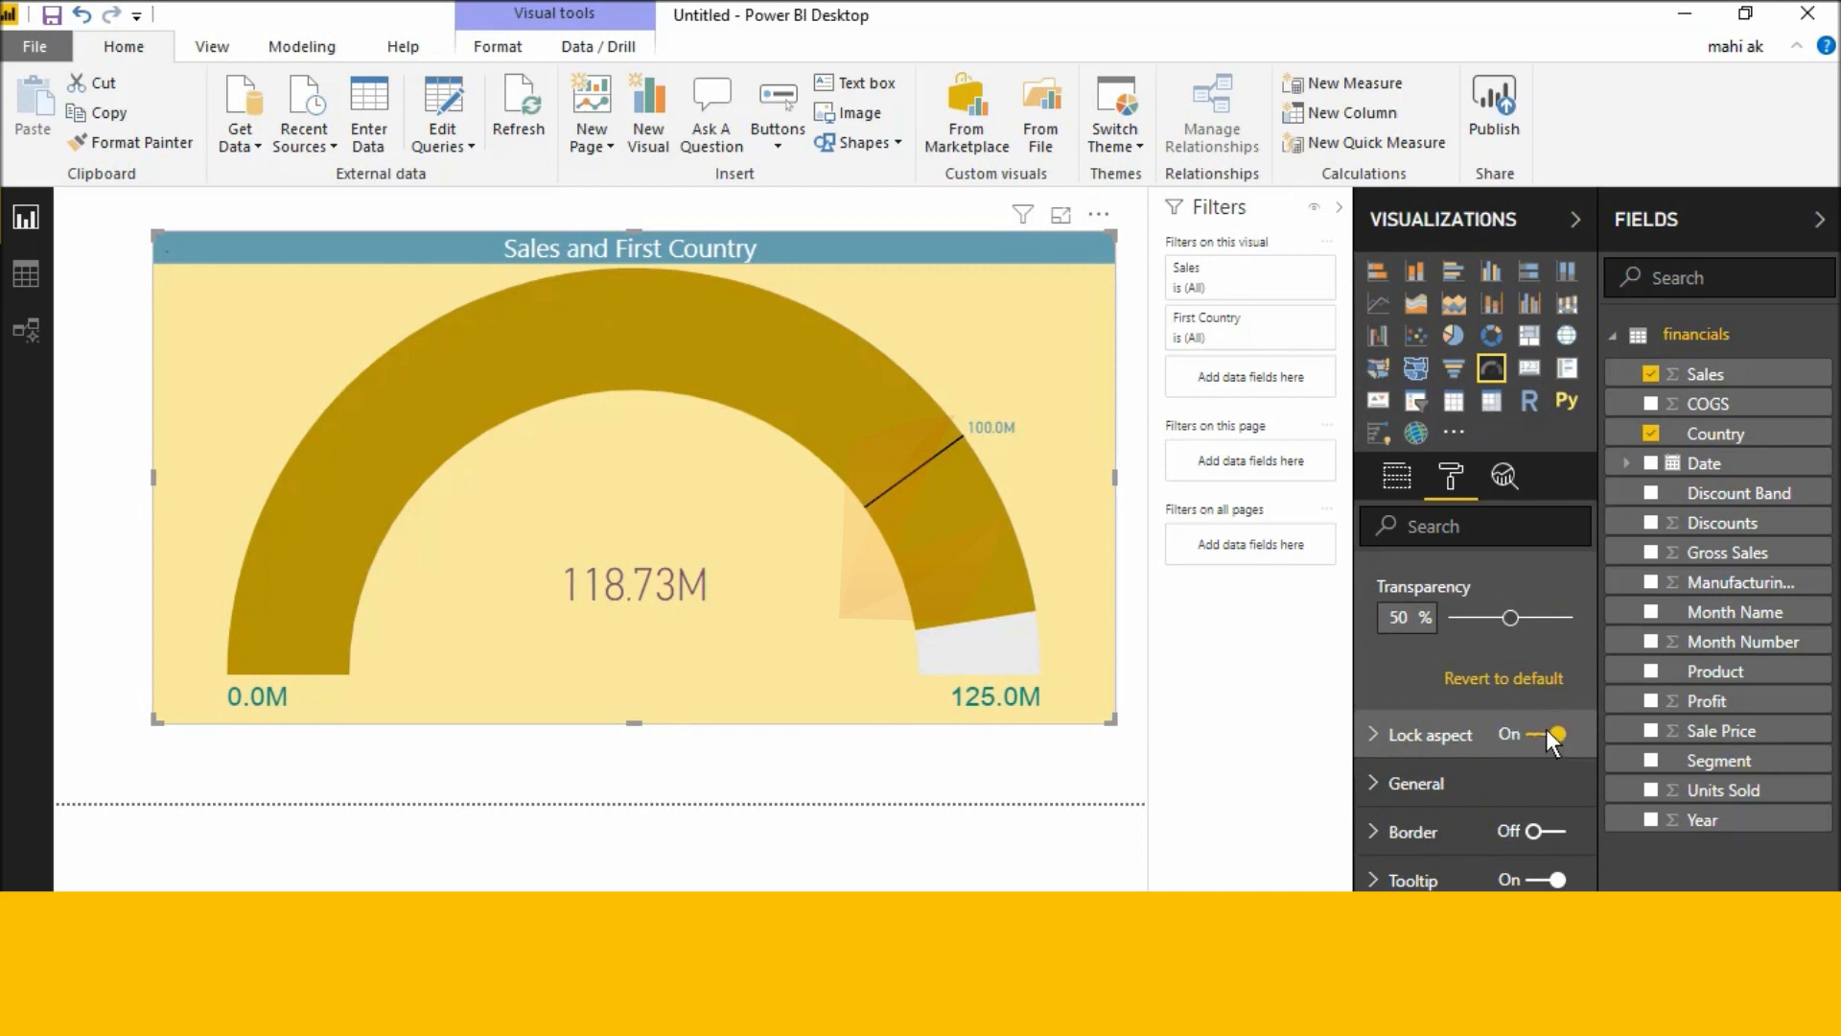
pyautogui.click(1419, 784)
pyautogui.scroll(-2, 1419, 791)
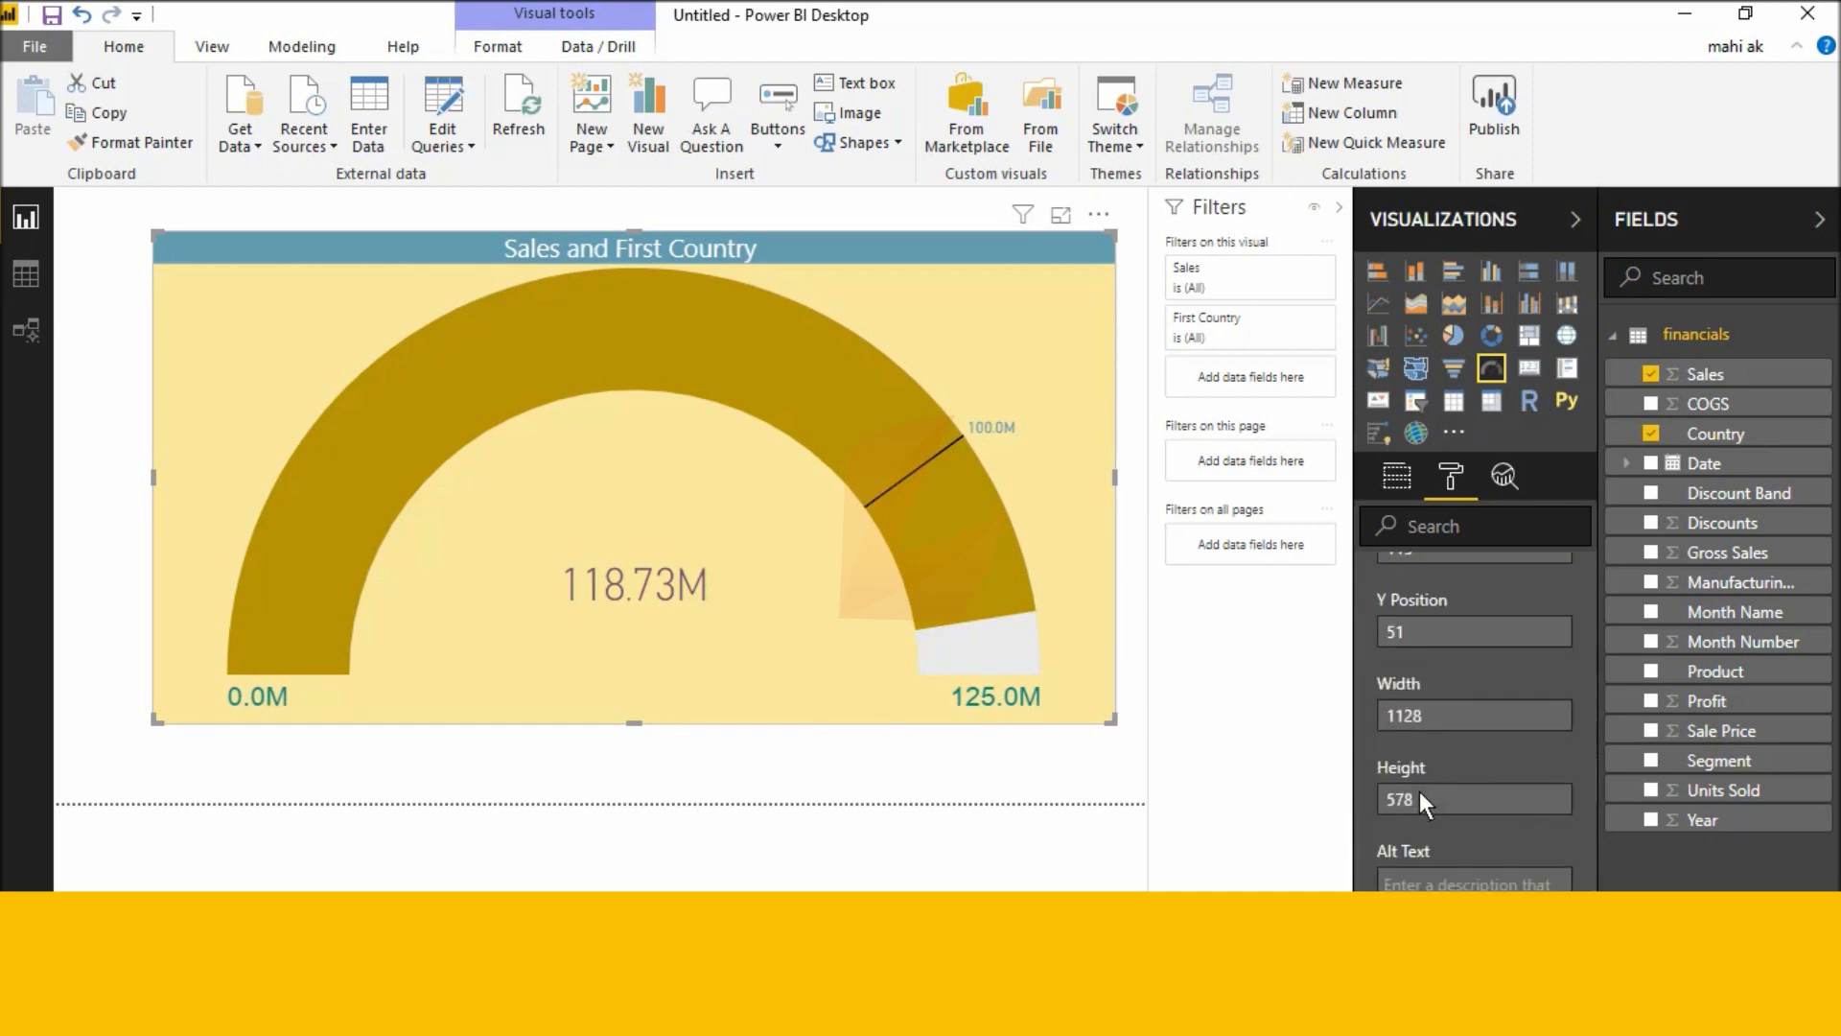
pyautogui.scroll(-2, 1419, 792)
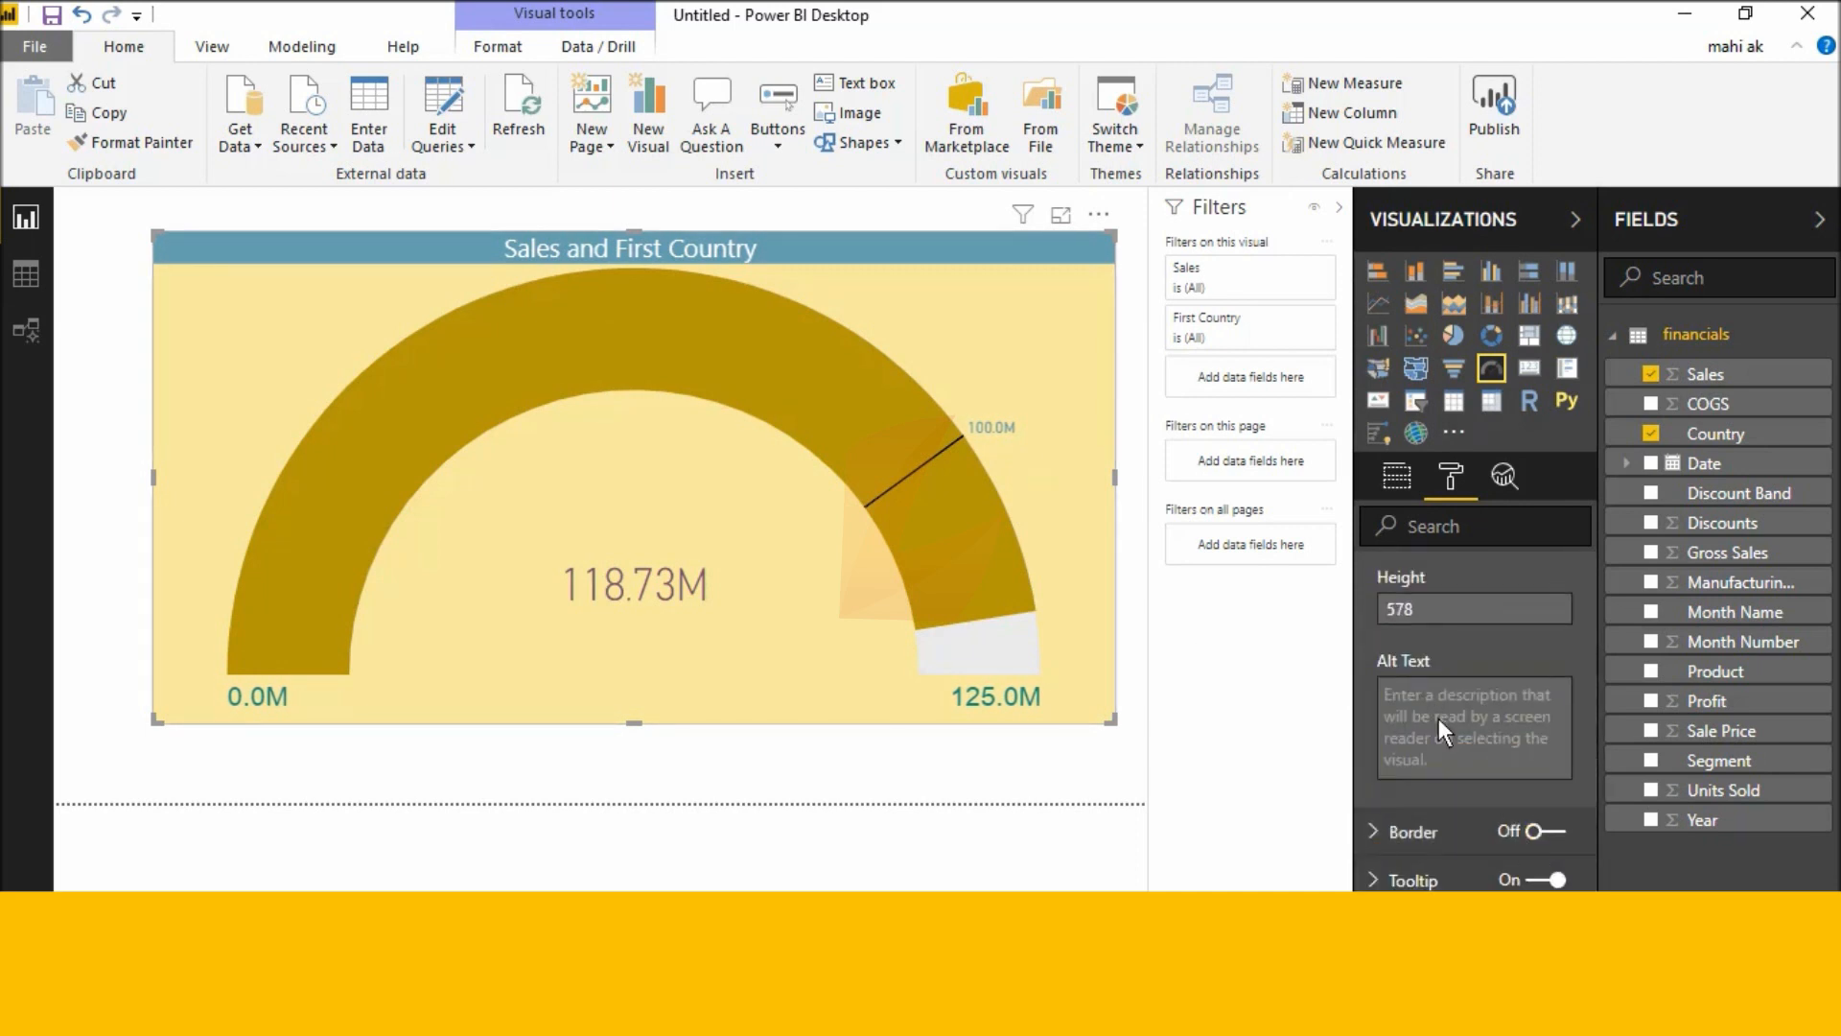
# Turn on the chart's border, increase its radius to round the corners, and deselect the chart
pyautogui.click(1544, 831)
pyautogui.click(1391, 827)
pyautogui.scroll(-2, 1400, 834)
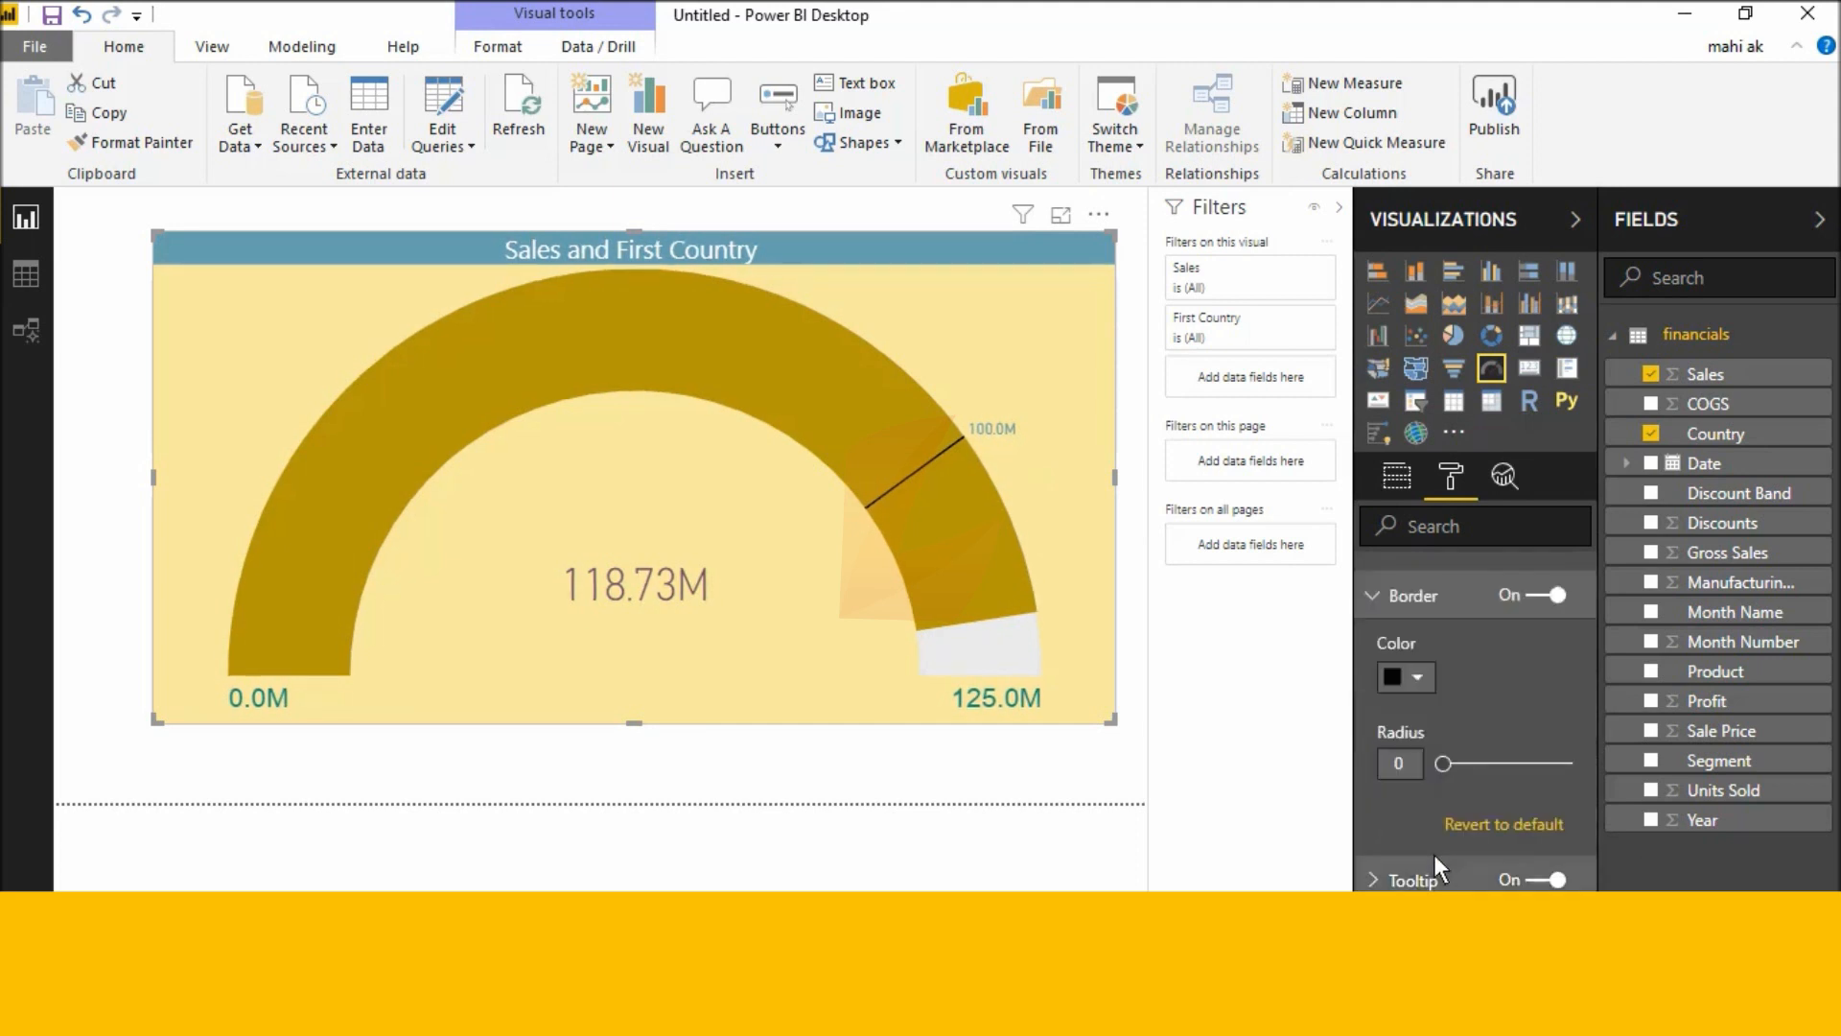
pyautogui.moveTo(1446, 764); pyautogui.dragTo(1520, 768)
pyautogui.click(1151, 788)
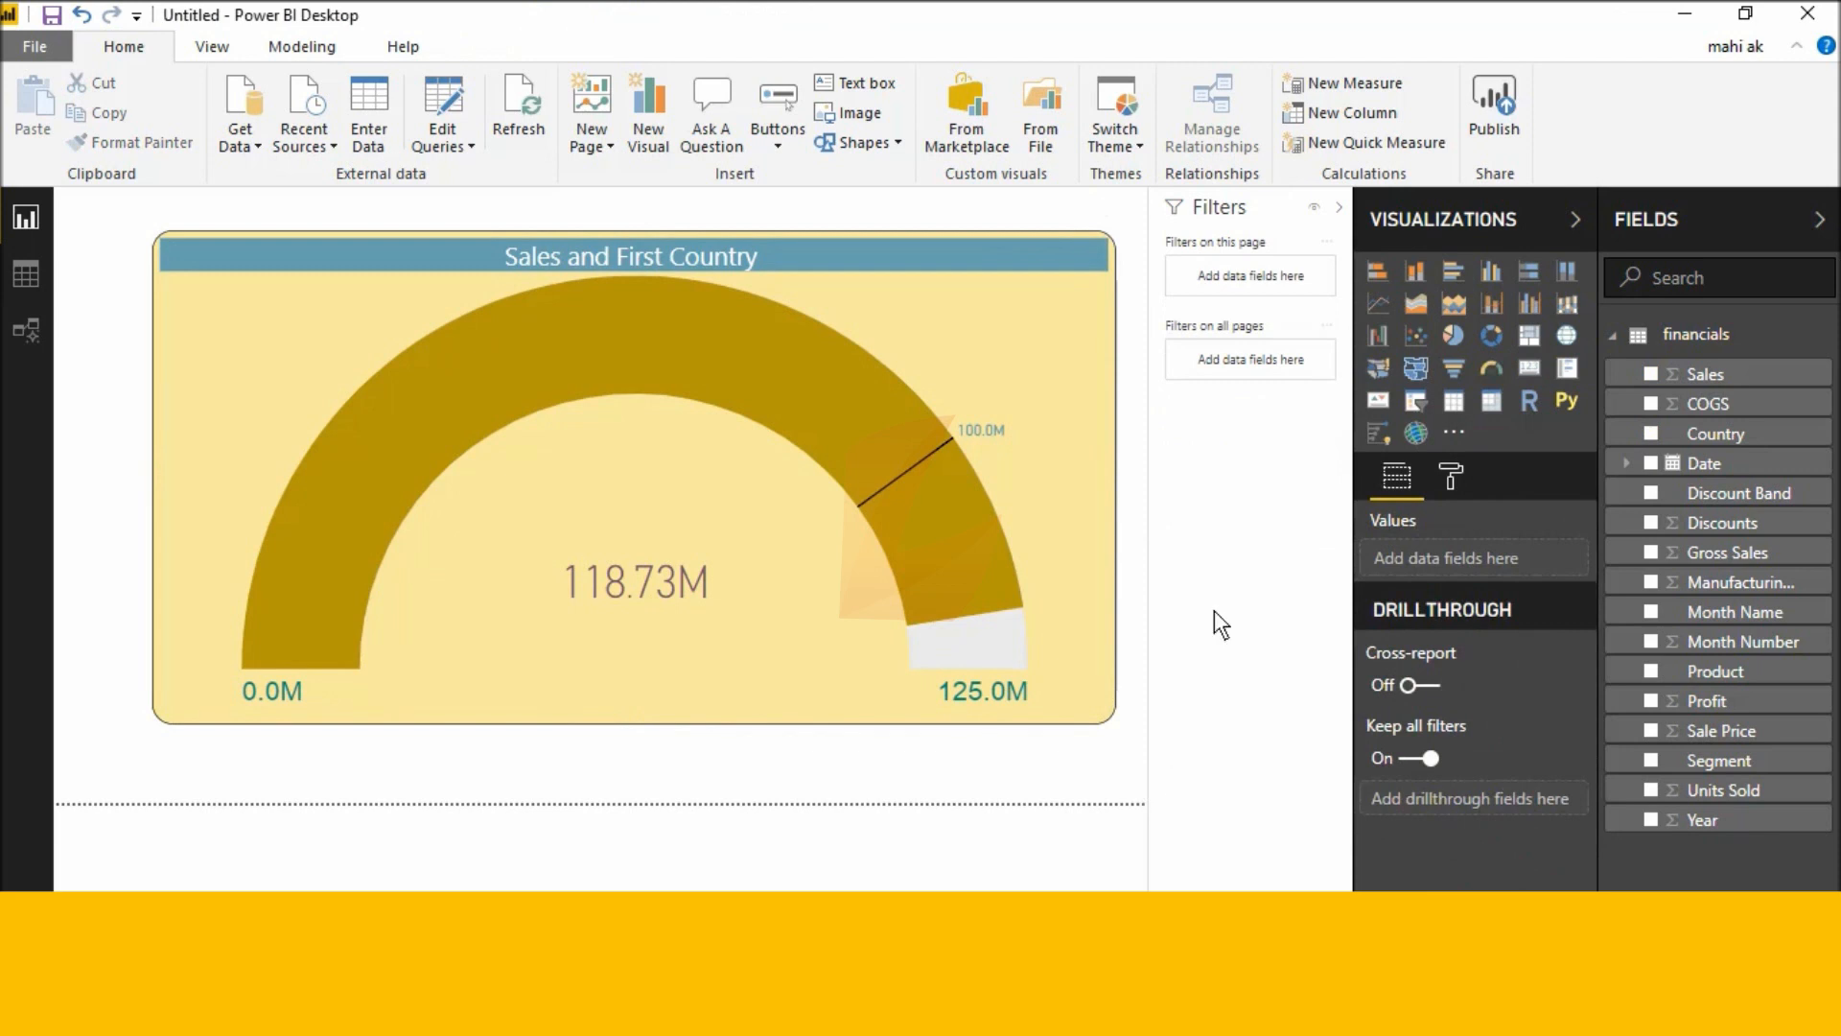